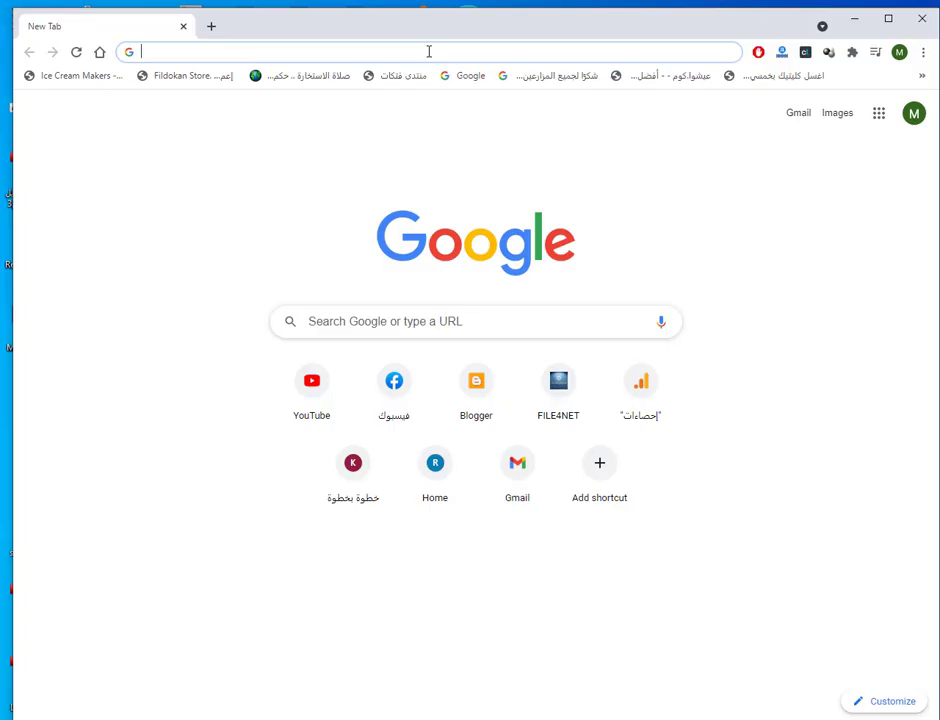
Step: Search for 'office 2016 deployment tool' and open Microsoft's Office Deployment Tool download page
text(off)
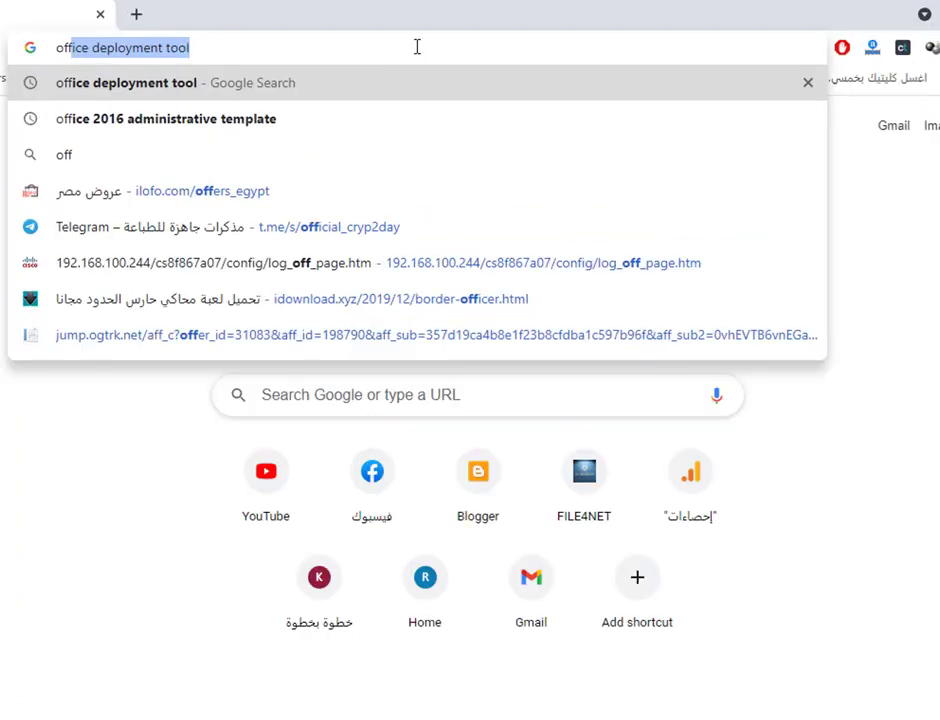
text(ice)
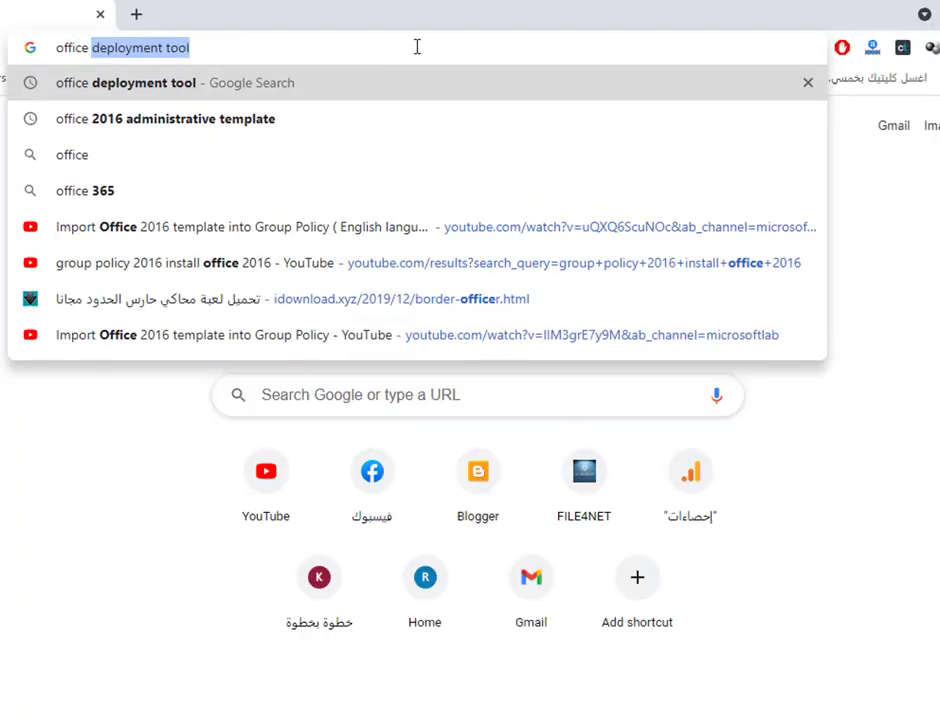
text( 2016)
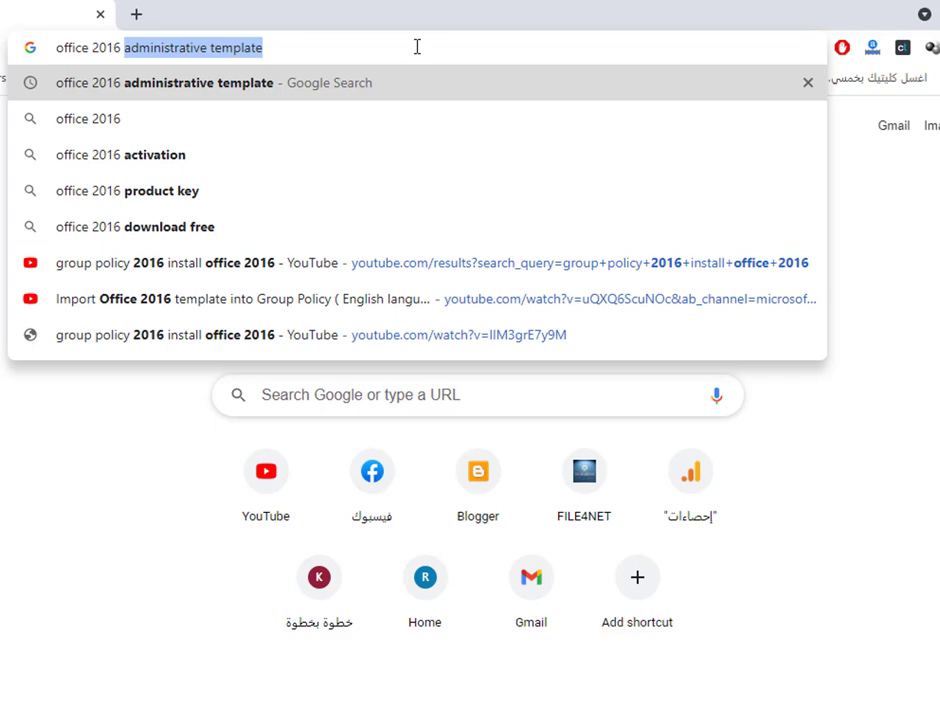
text( deplo)
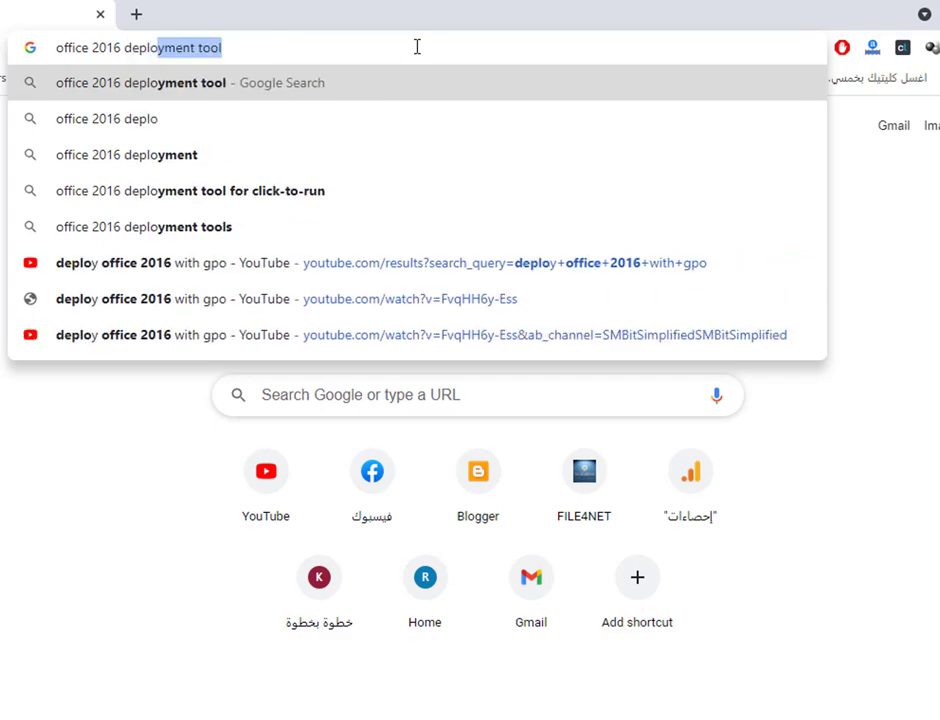
key(Return)
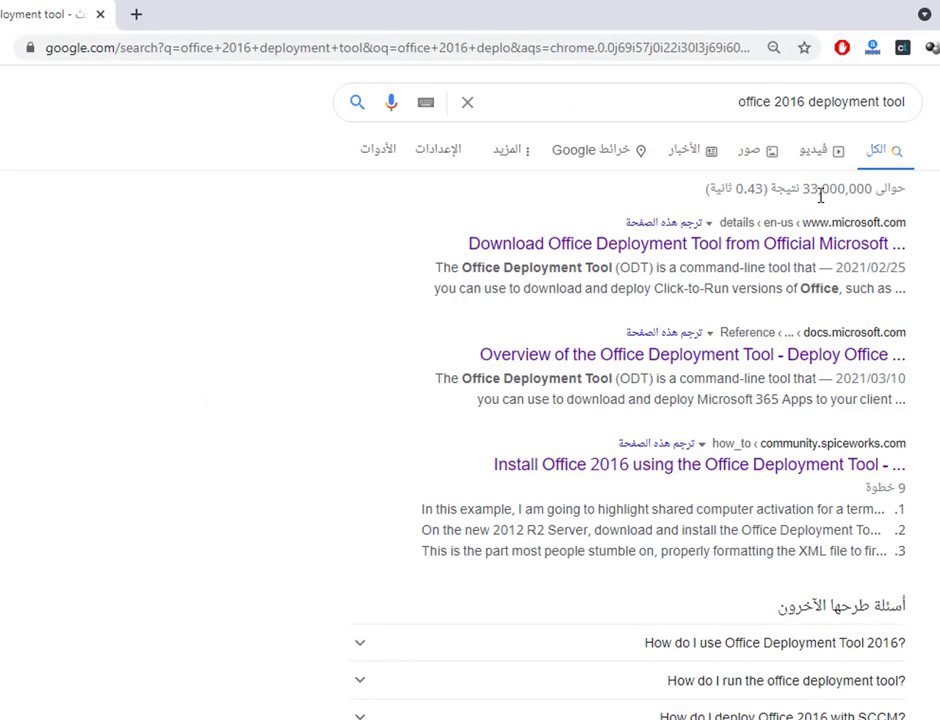
click(797, 243)
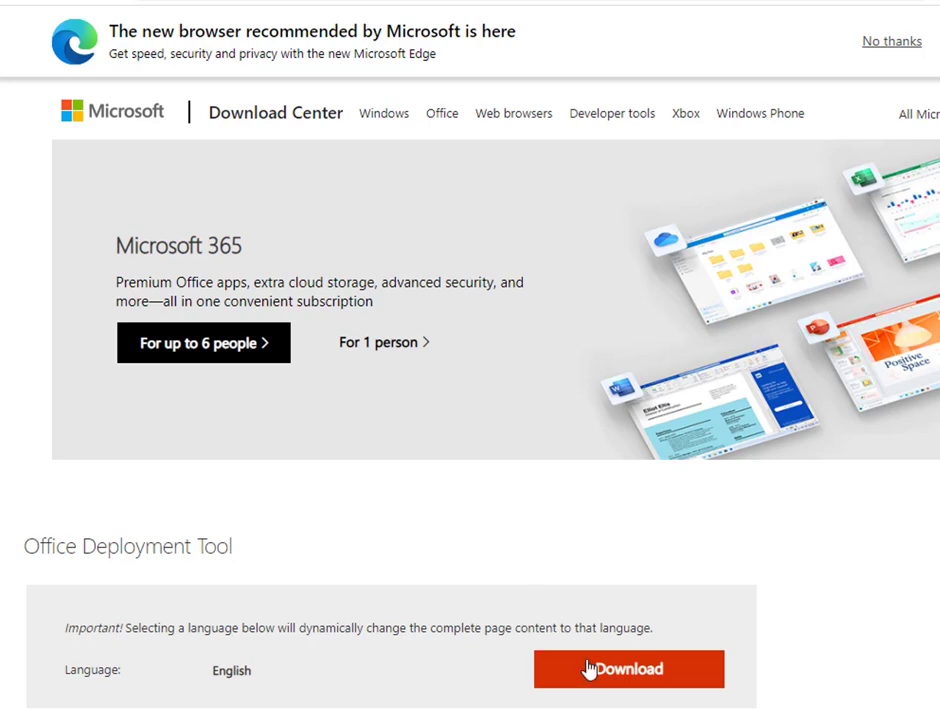
scroll(525, 600, down, 2)
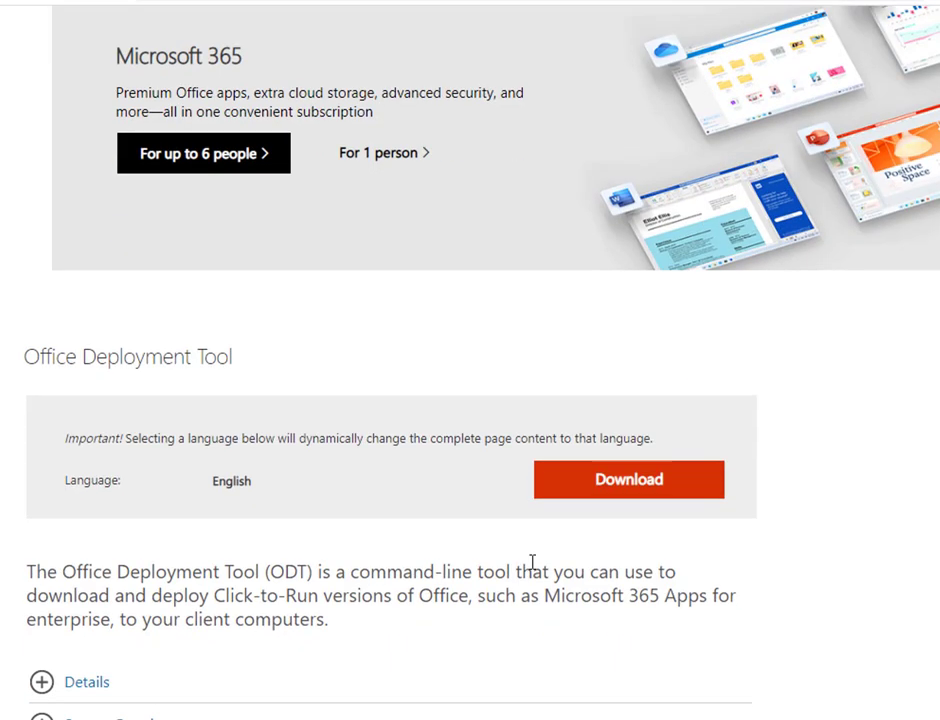
scroll(531, 563, down, 2)
scroll(541, 552, up, 1)
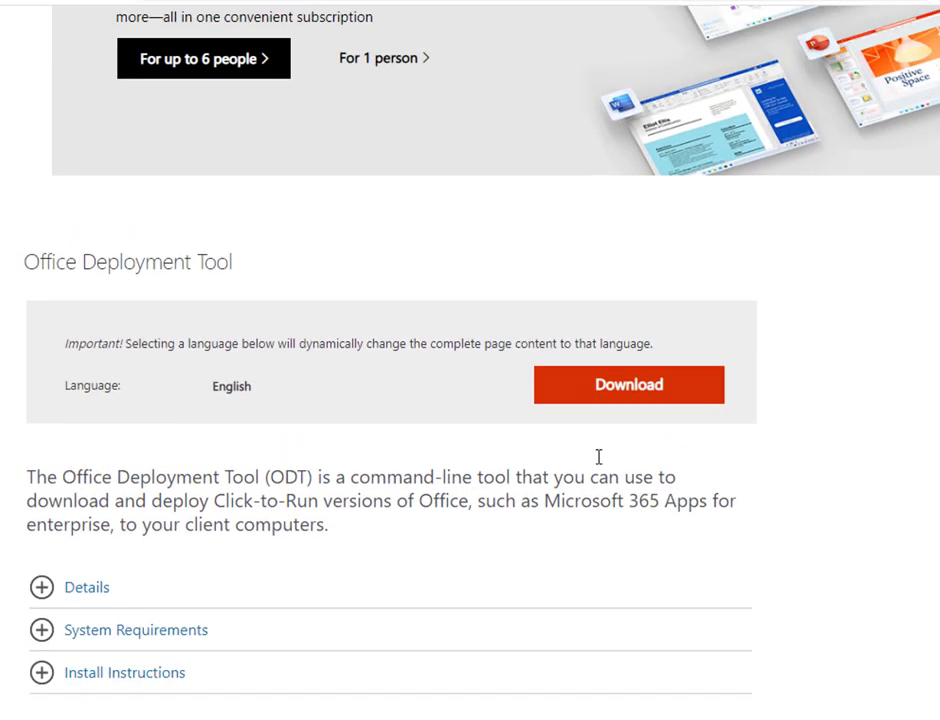
scroll(634, 434, up, 2)
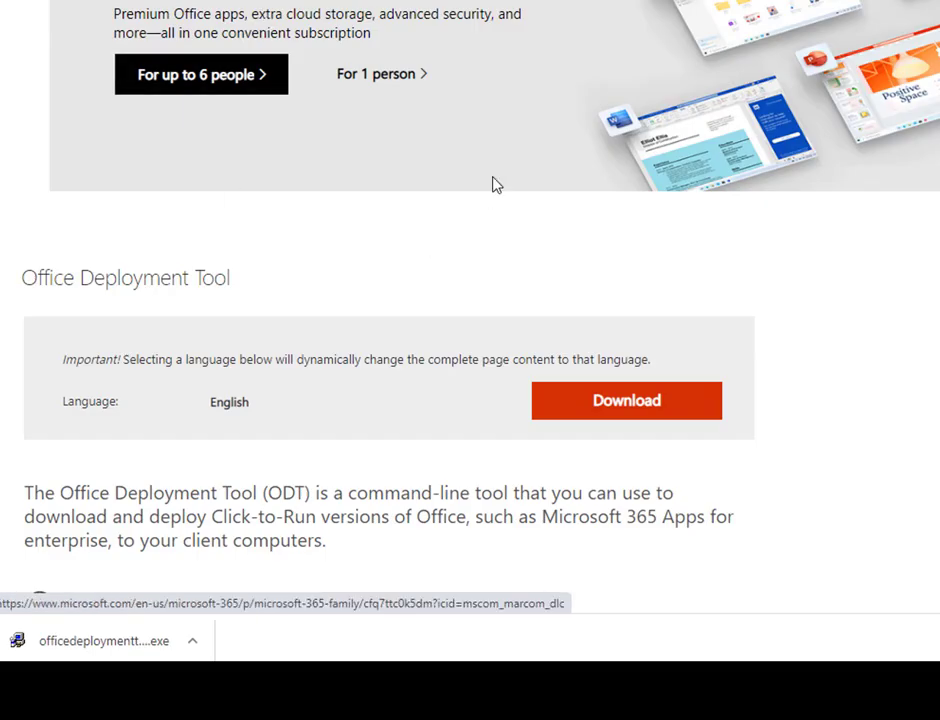
click(496, 185)
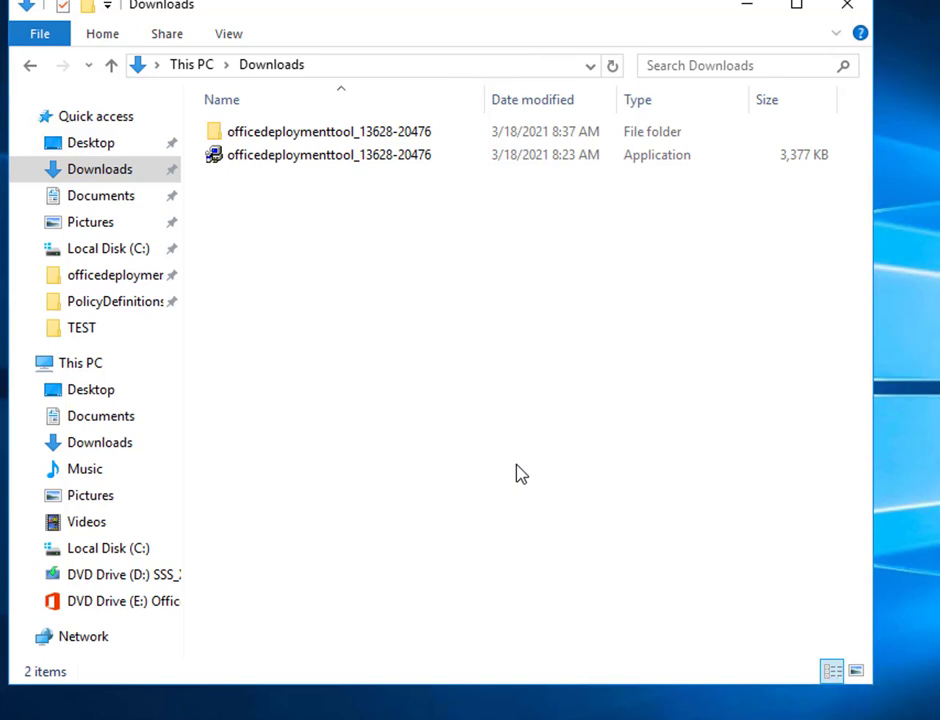
double_click(362, 133)
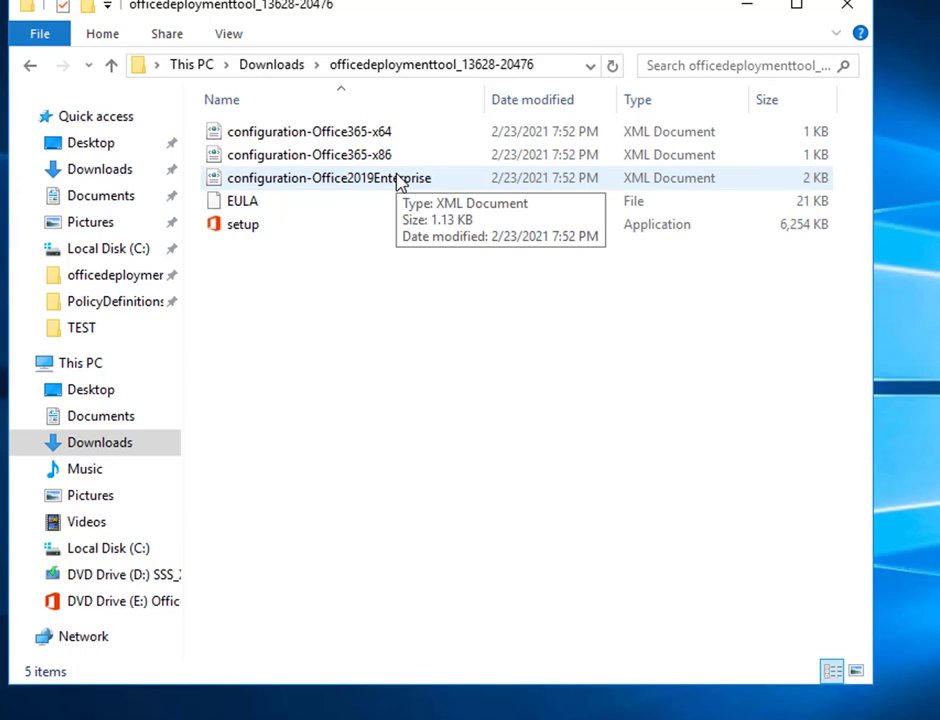
right_click(398, 181)
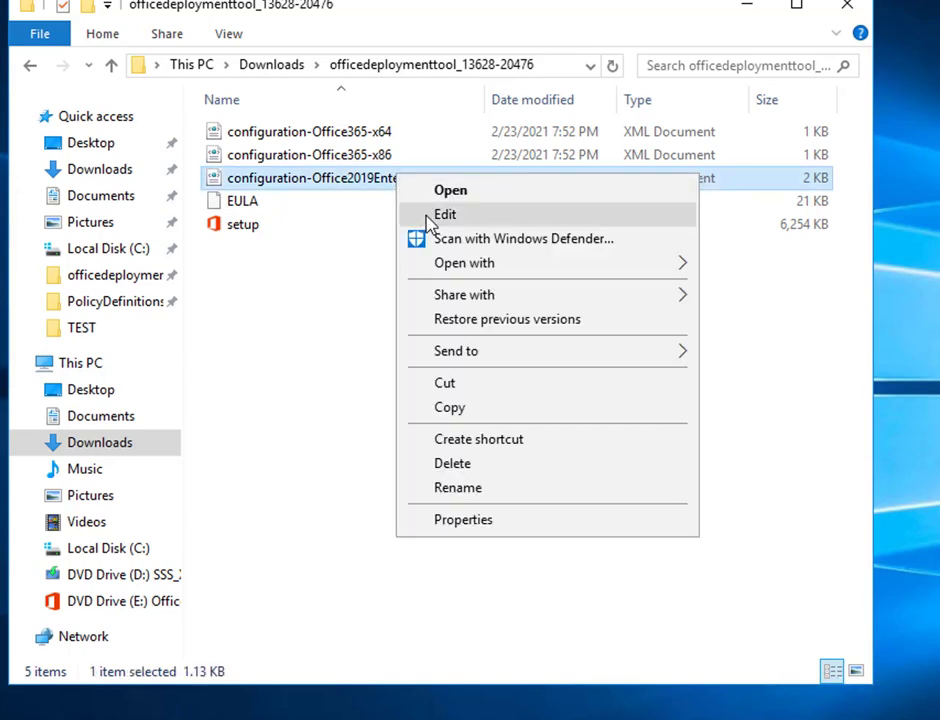
Step: Edit configuration-Office2019Enterprise.xml in Notepad and review its products, 64-bit edition and PerpetualVL2019 channel
click(430, 224)
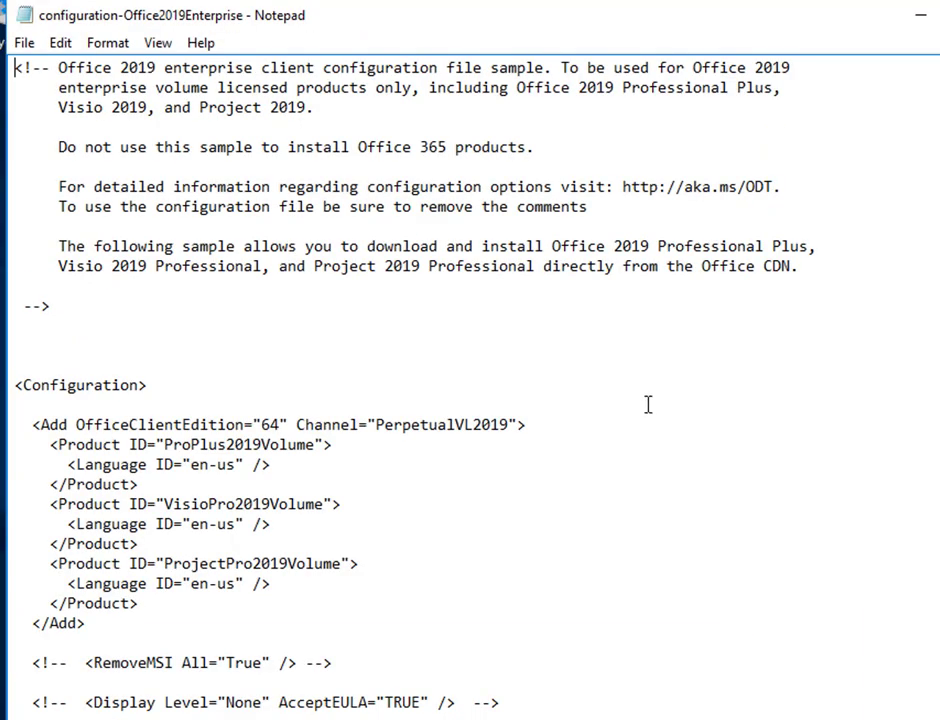
scroll(648, 404, down, 1)
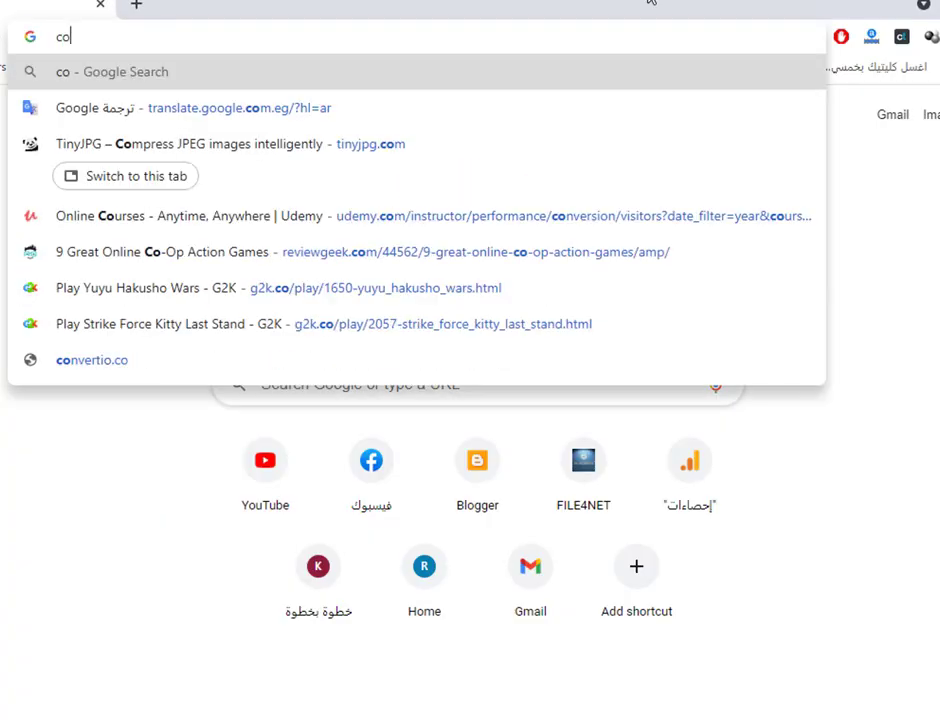
Step: Go to config.office.com and scroll down to the Create and Import configuration options
text(nf)
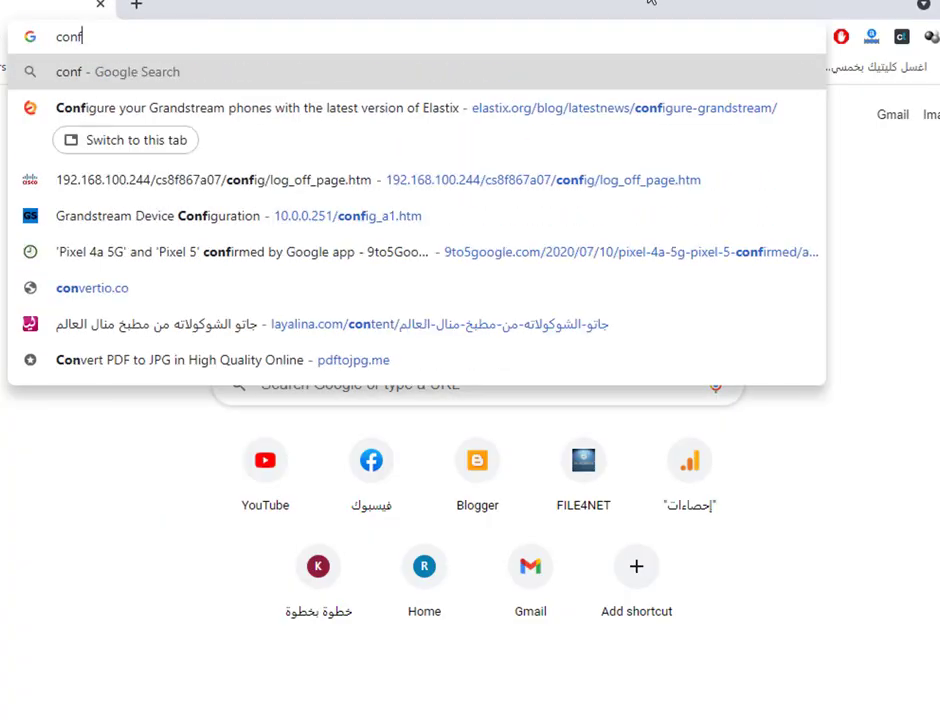
text(ig.offi)
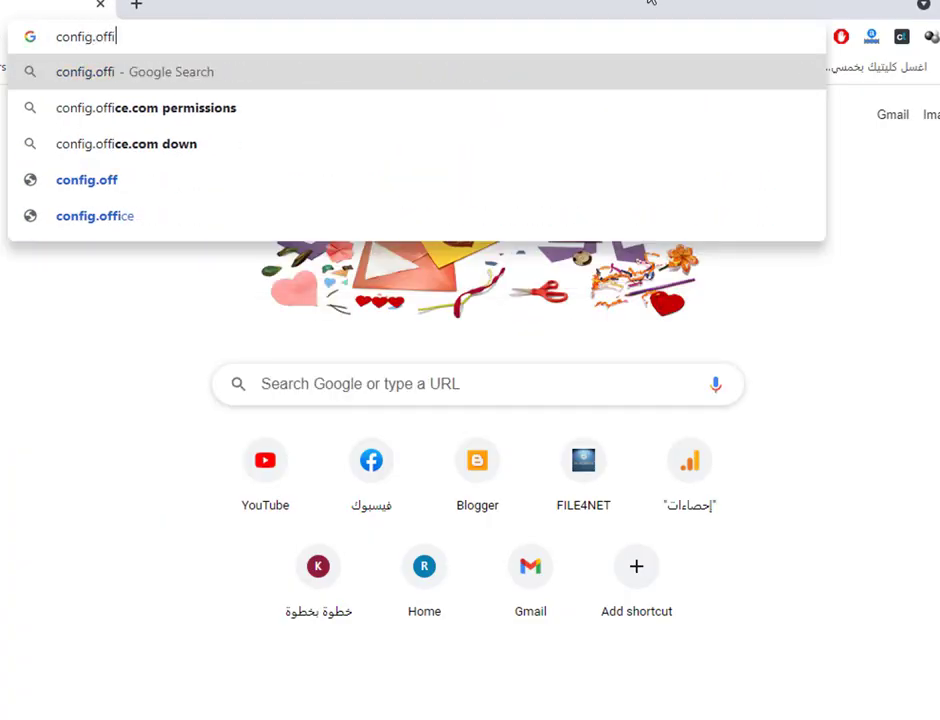
text(ce.com)
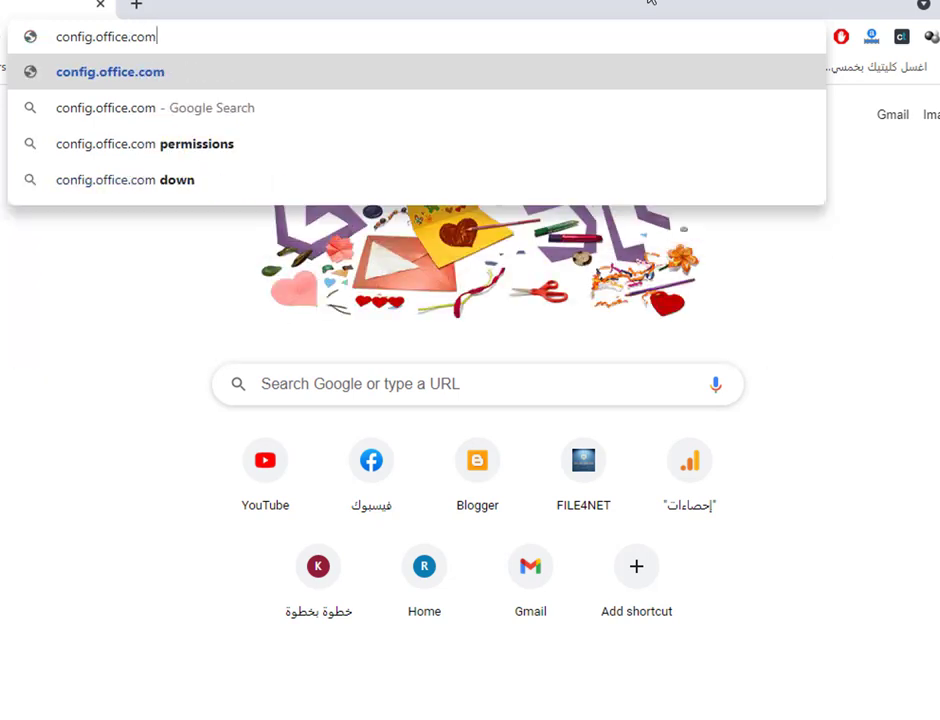
key(Return)
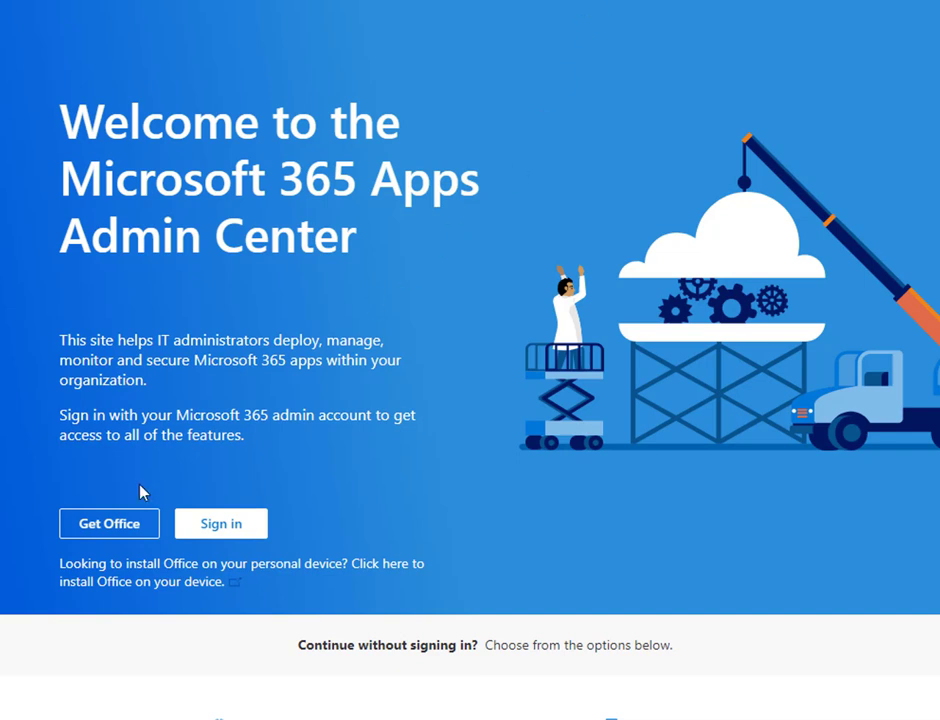
scroll(292, 405, down, 2)
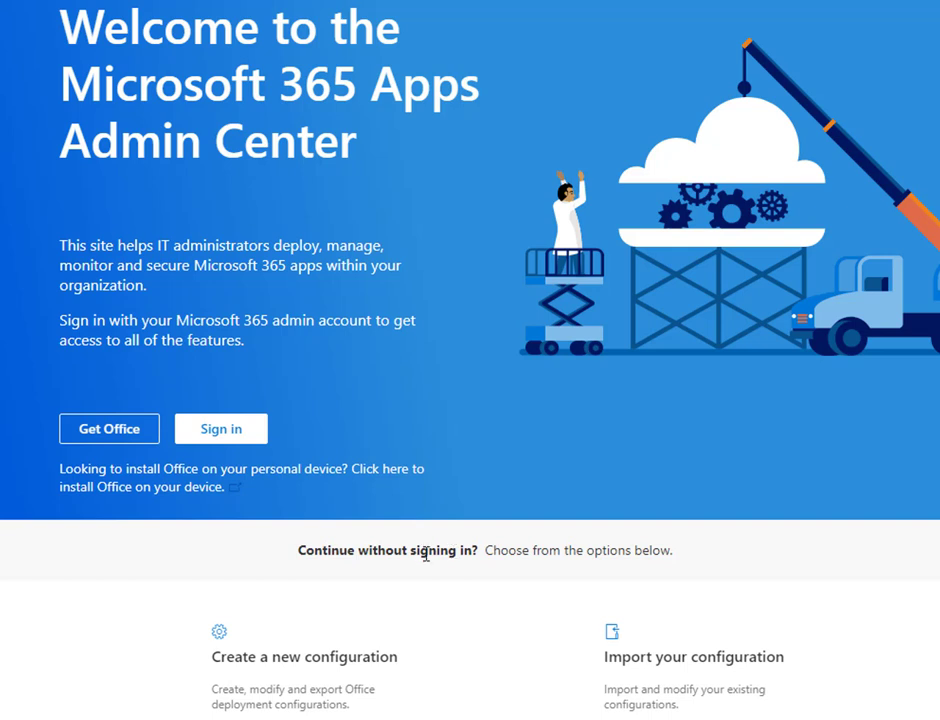
scroll(450, 546, down, 1)
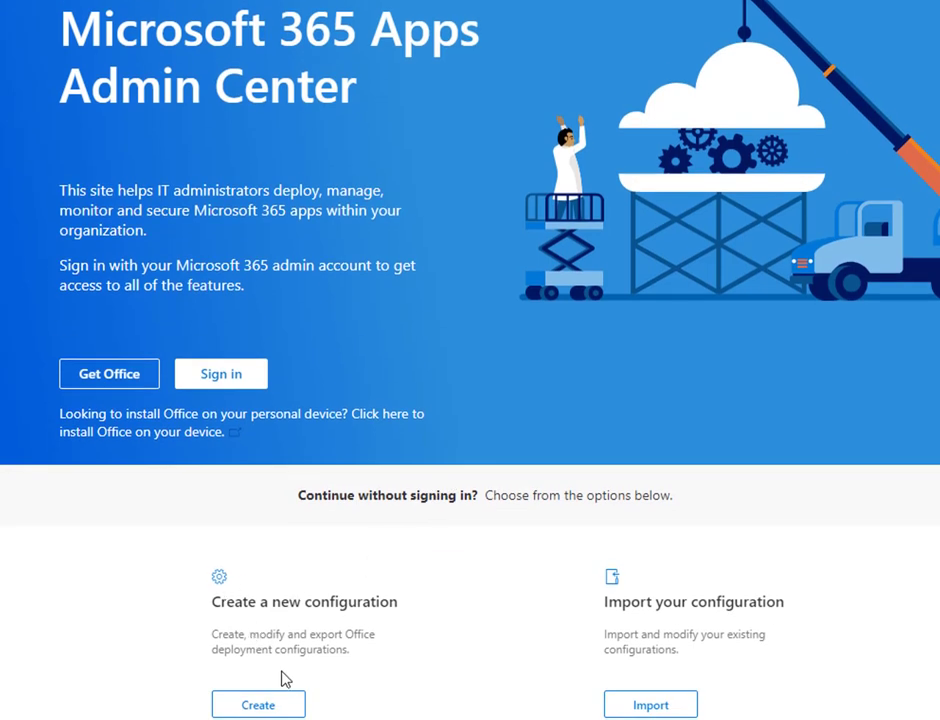
Step: Start a new deployment configuration with 64-bit architecture
click(279, 708)
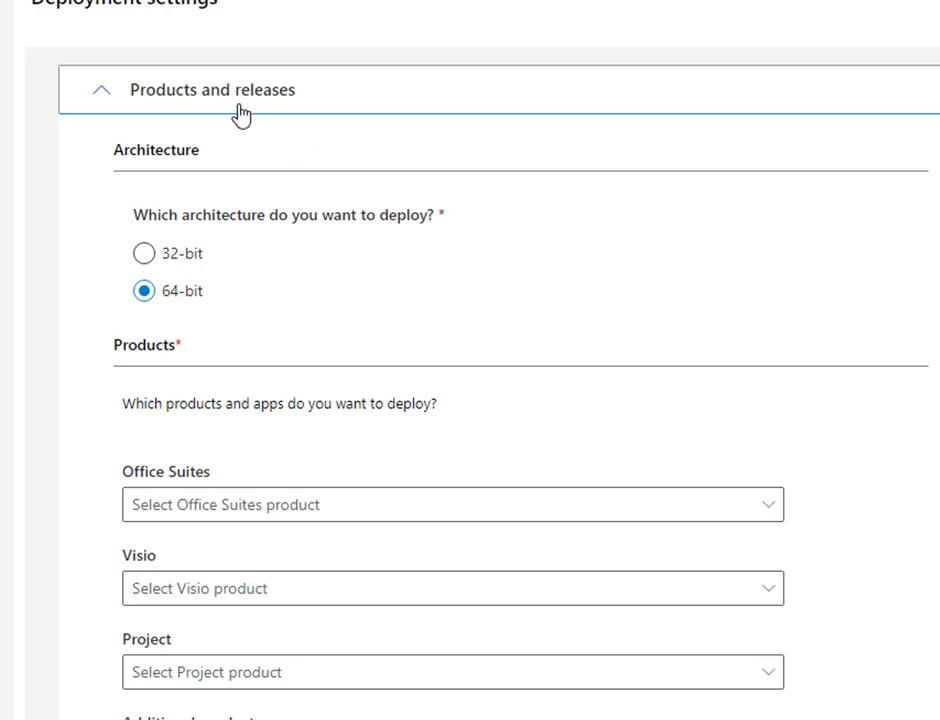
click(146, 256)
click(146, 296)
click(141, 254)
click(139, 296)
scroll(280, 233, down, 1)
scroll(350, 272, up, 1)
scroll(250, 312, down, 1)
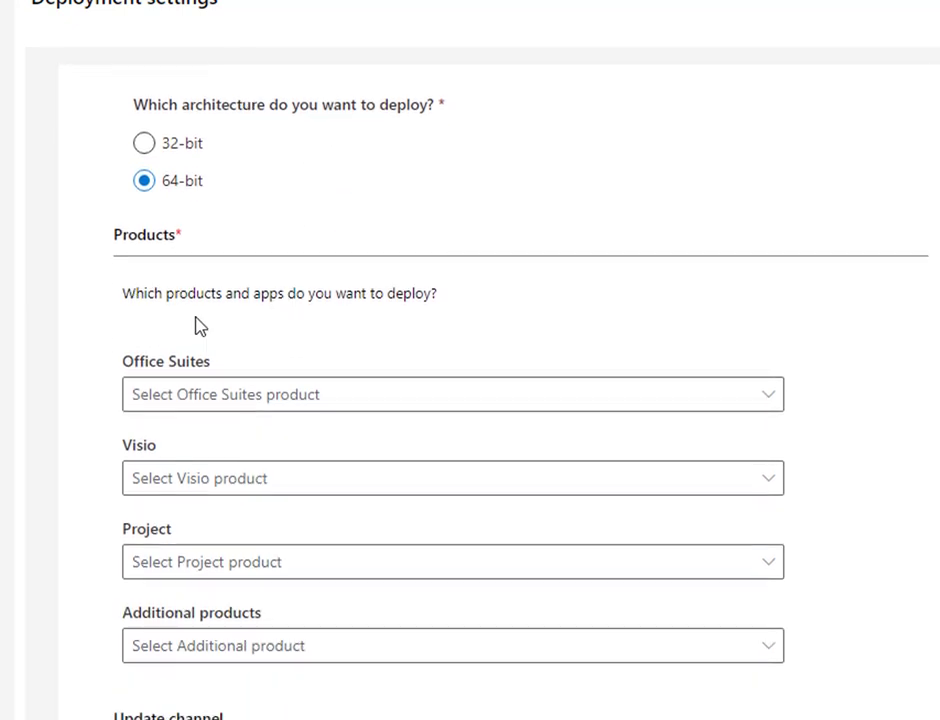
Step: Choose Office Professional Plus 2019 - Volume License as the suite, leaving Visio and Project empty
click(172, 405)
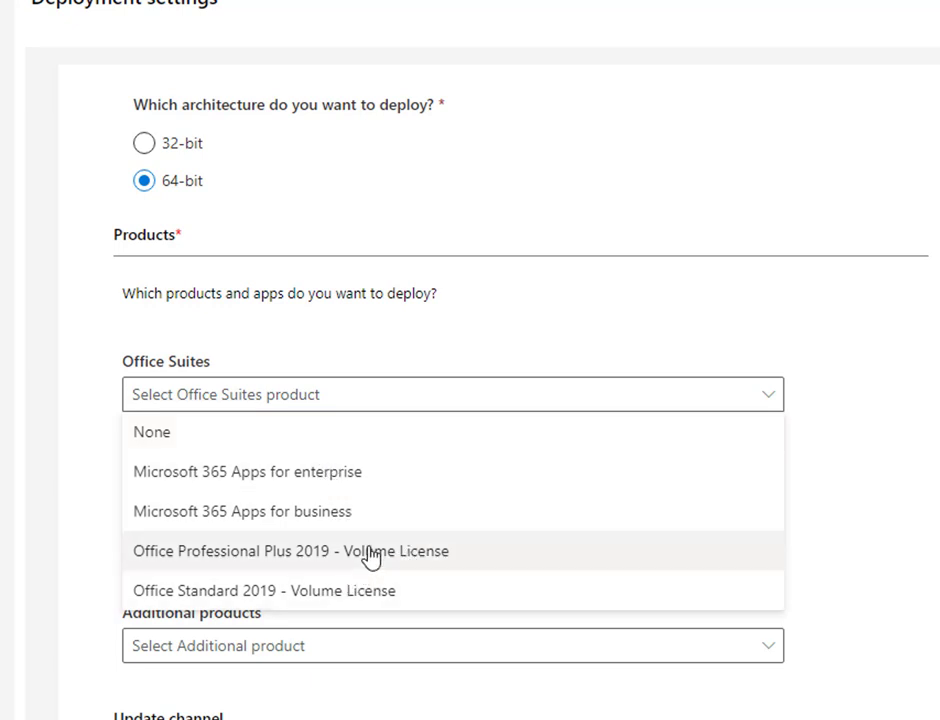
click(315, 558)
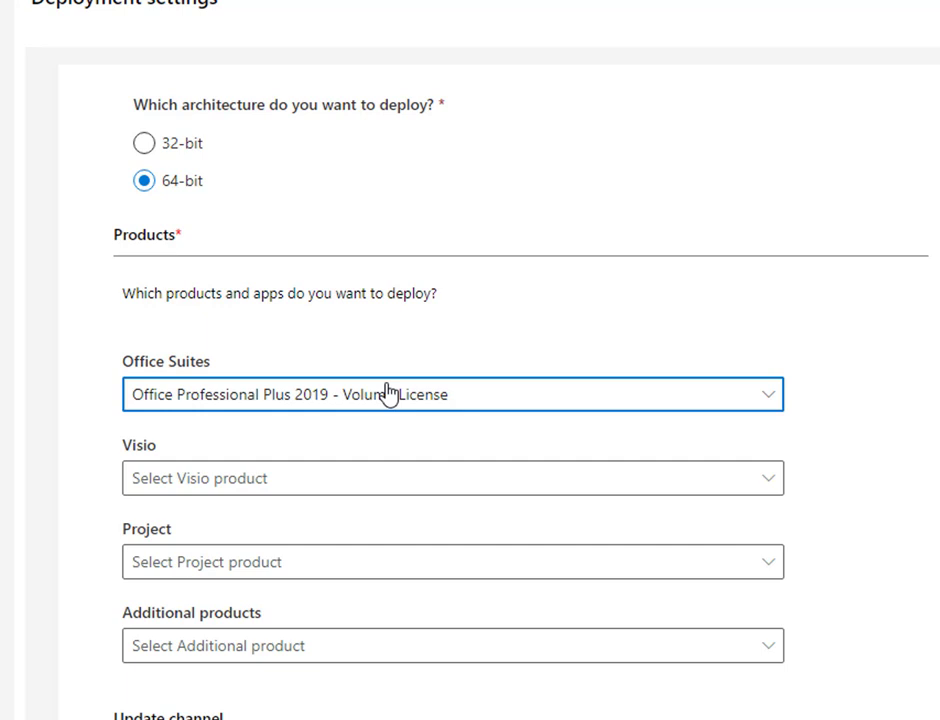
scroll(331, 440, down, 2)
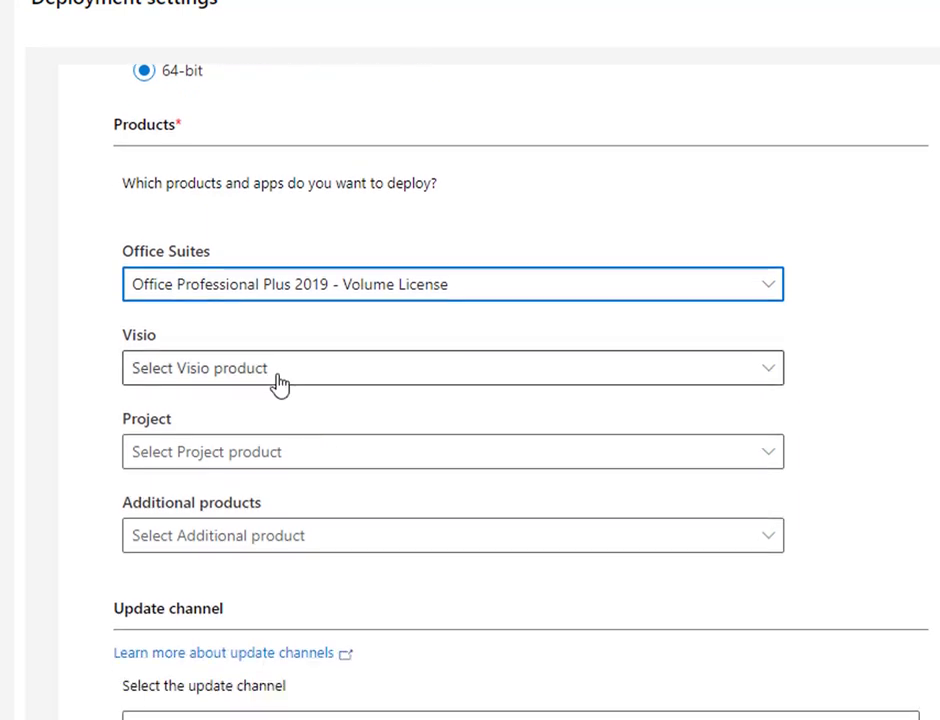
click(279, 375)
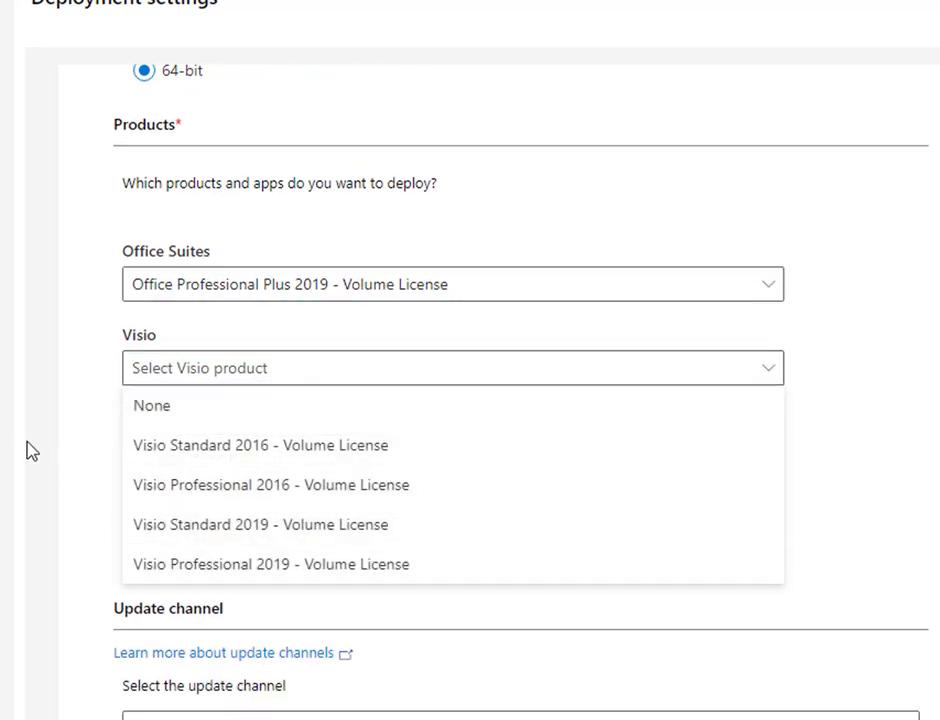
click(378, 363)
click(232, 462)
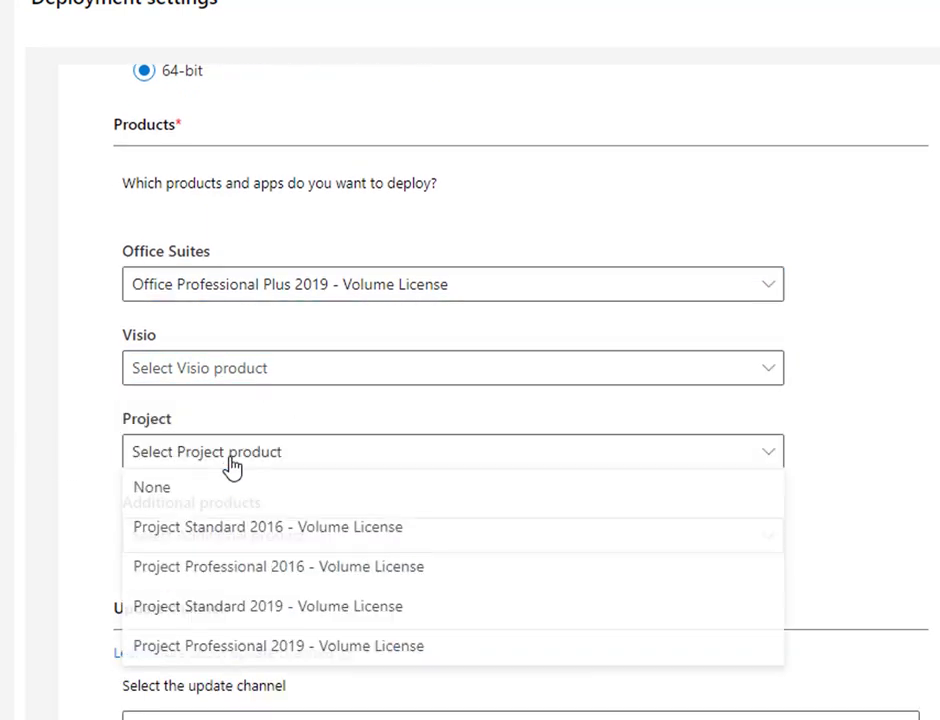
click(197, 481)
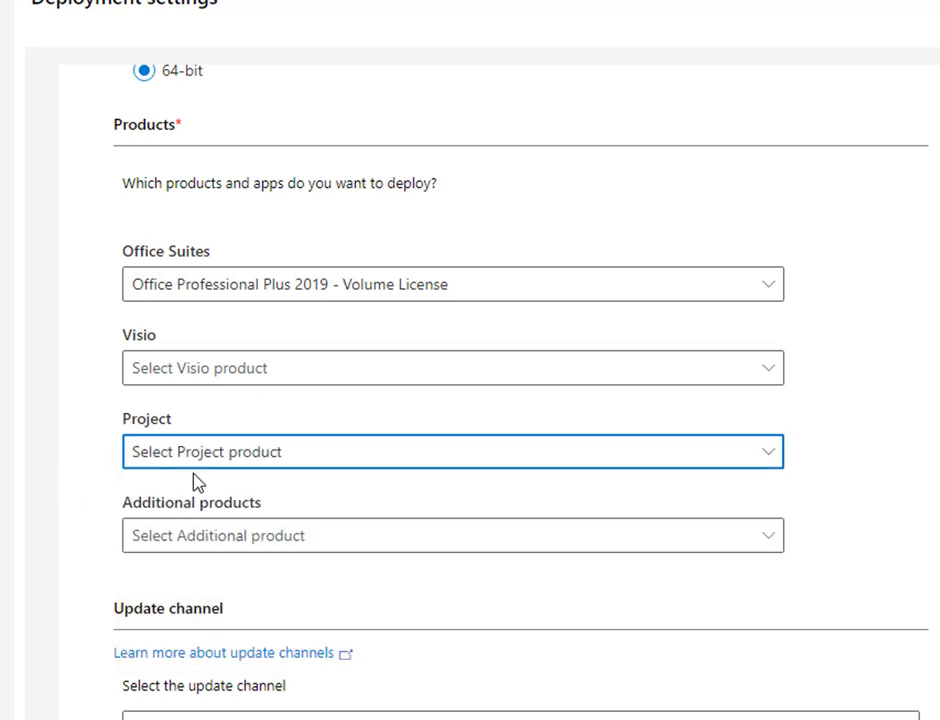
scroll(197, 481, down, 5)
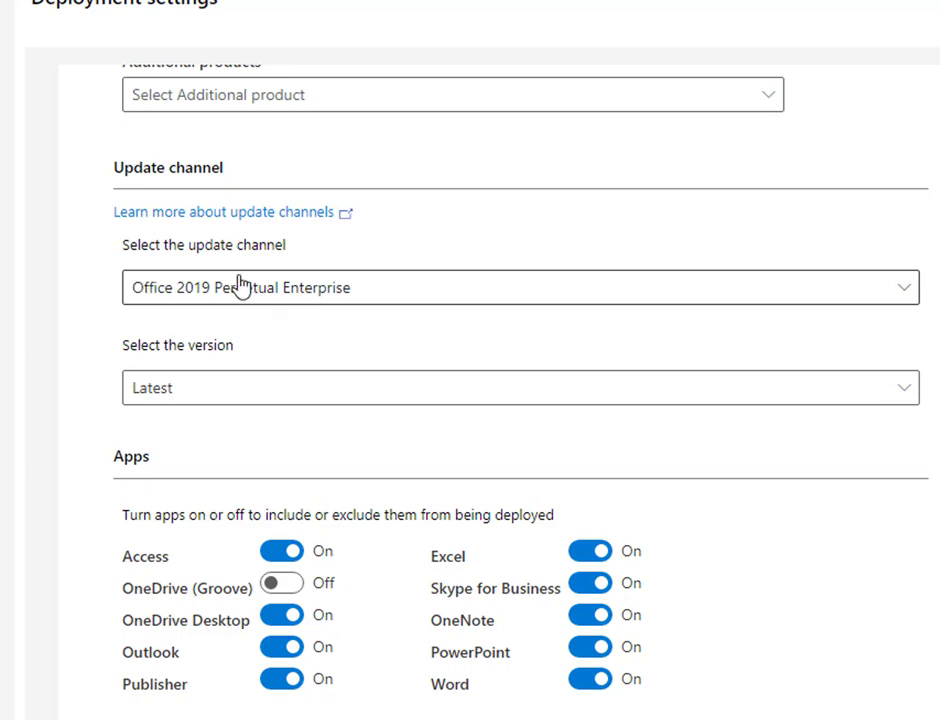
Step: Keep the Latest version and switch off Access, Skype for Business, OneDrive Desktop, Publisher, PowerPoint and OneNote
click(203, 390)
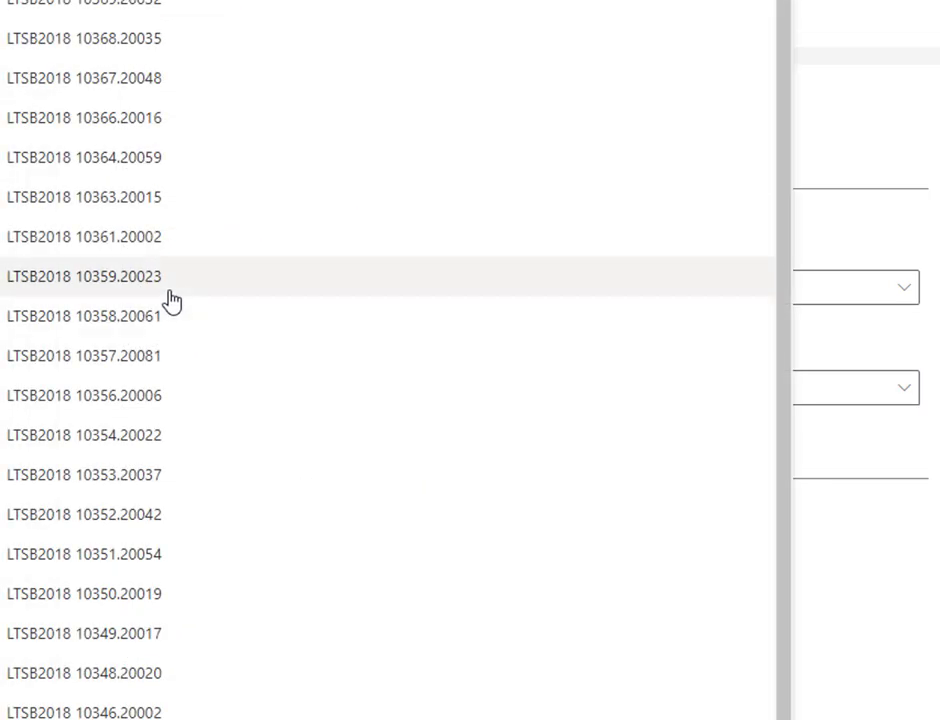
key(Escape)
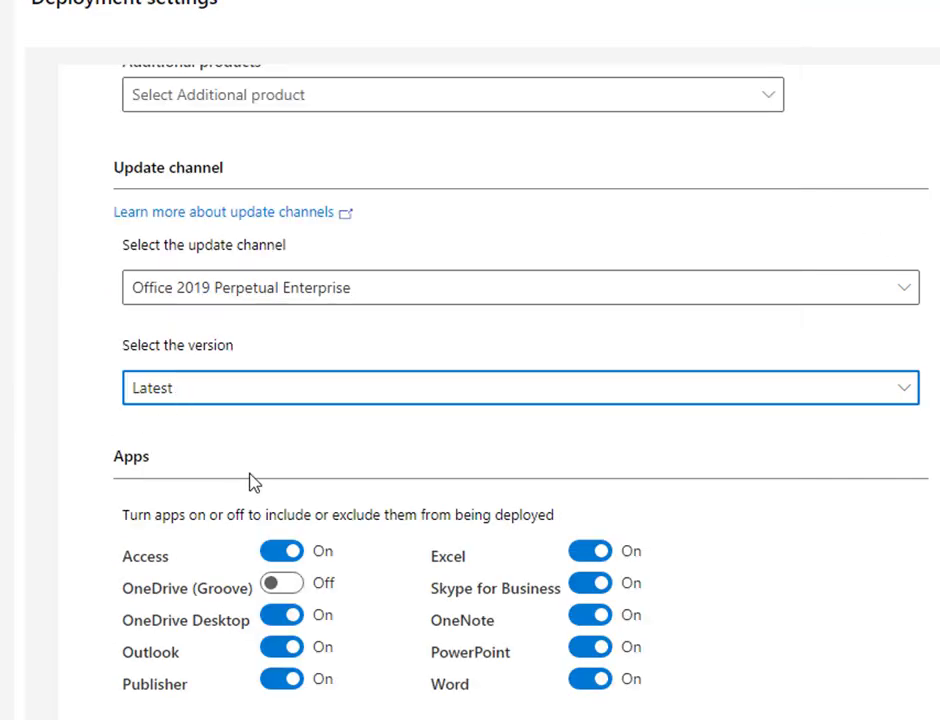
click(281, 555)
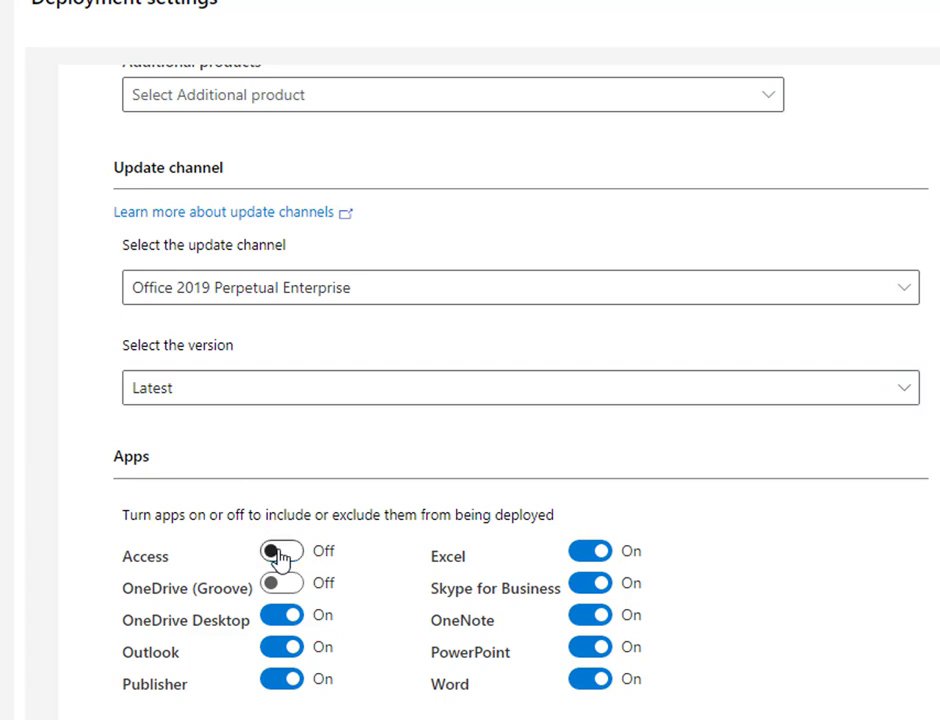
click(590, 586)
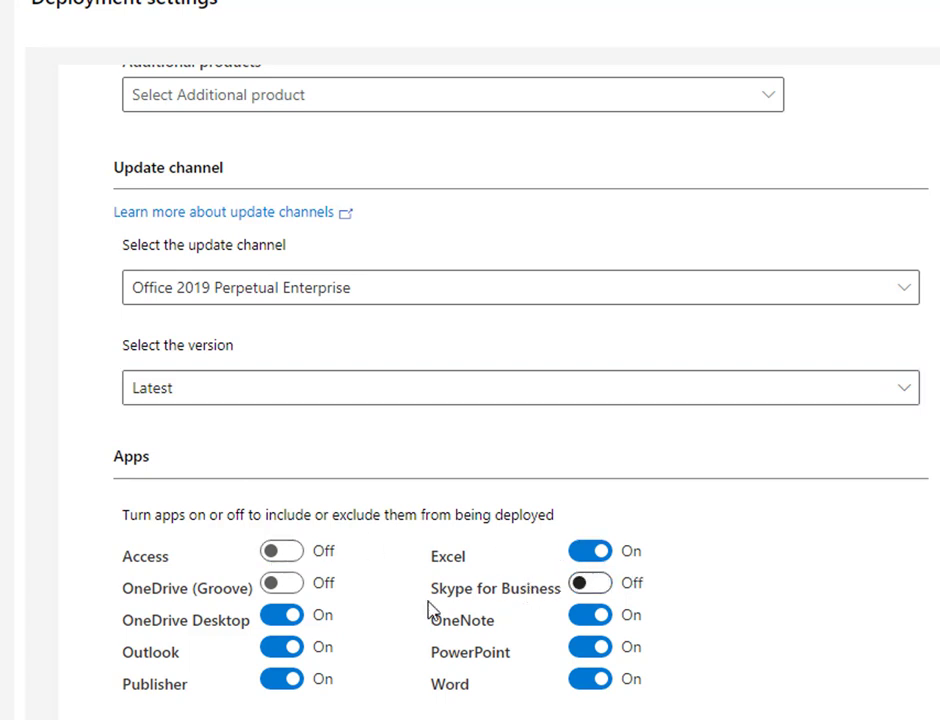
click(279, 617)
click(279, 681)
click(592, 650)
click(586, 616)
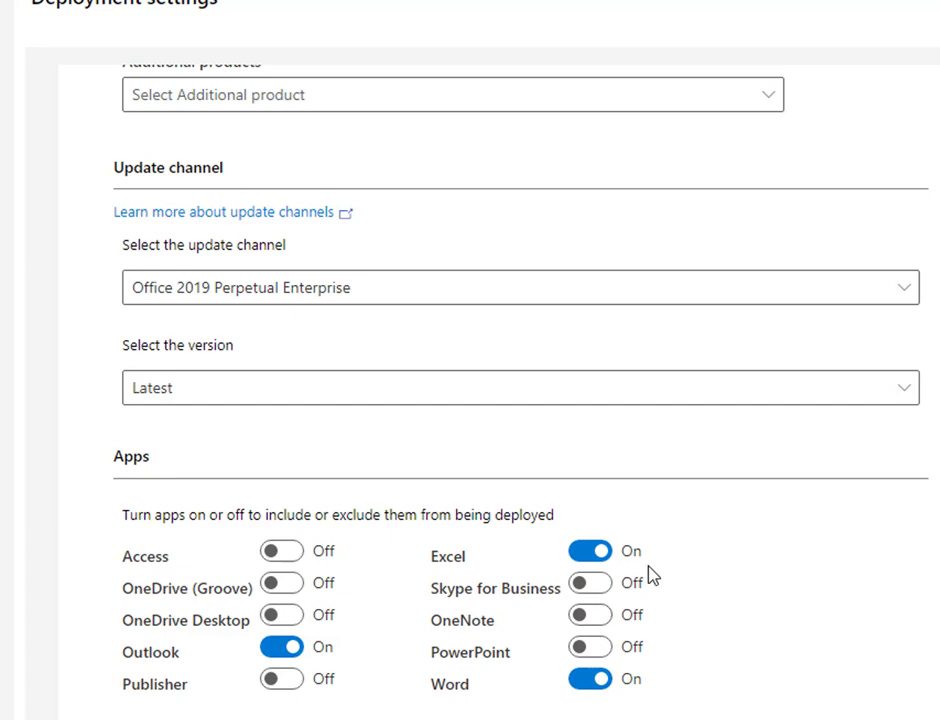
scroll(700, 565, down, 2)
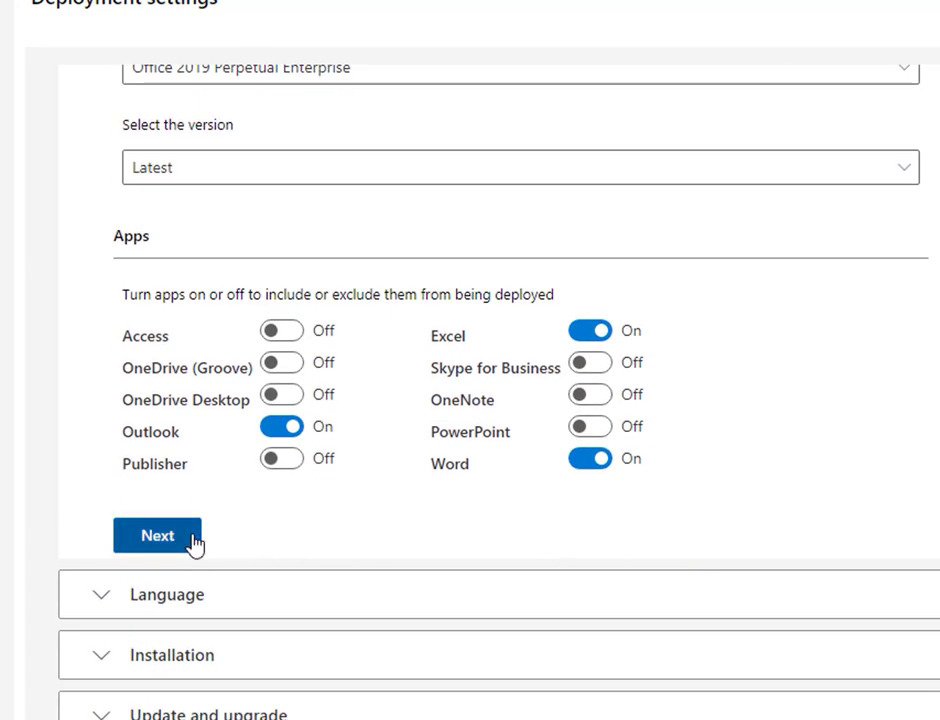
Step: Set English (United States) as the primary language with no additional languages
click(157, 536)
click(155, 312)
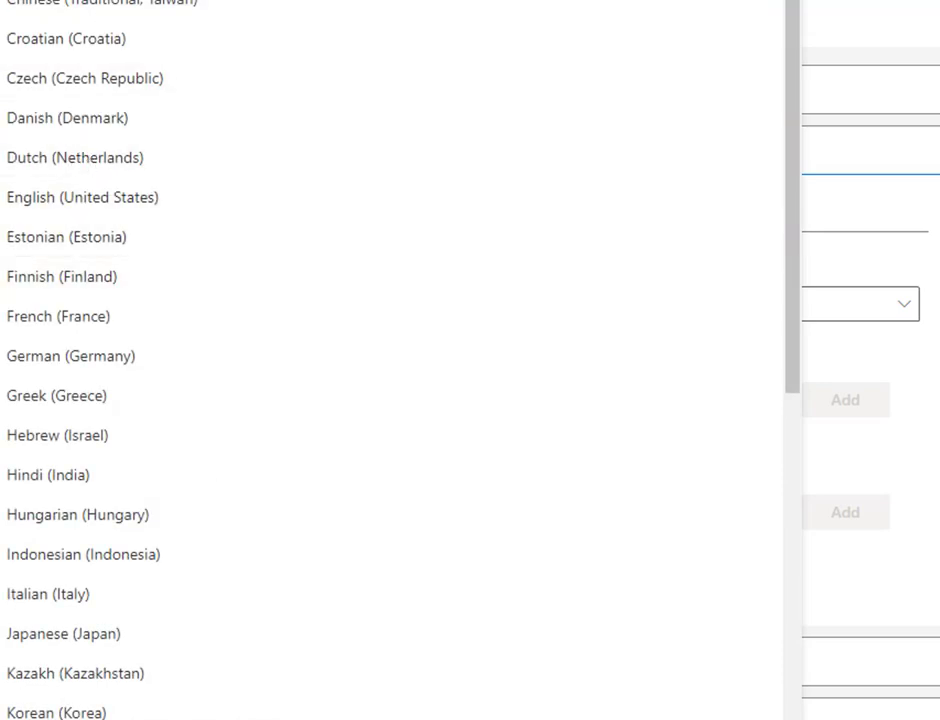
scroll(92, 178, down, 1)
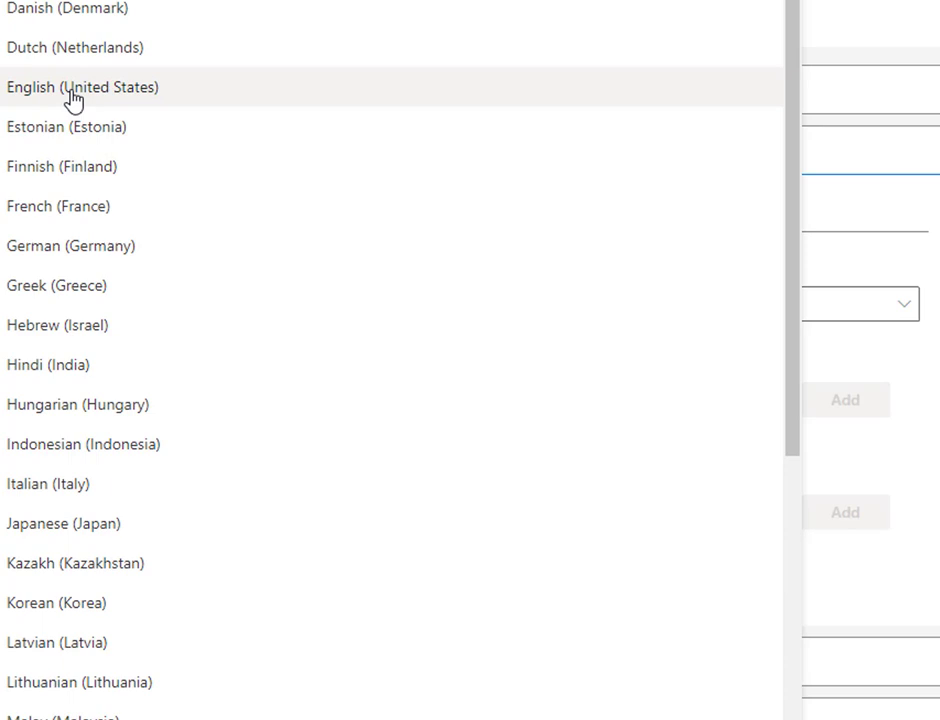
click(73, 97)
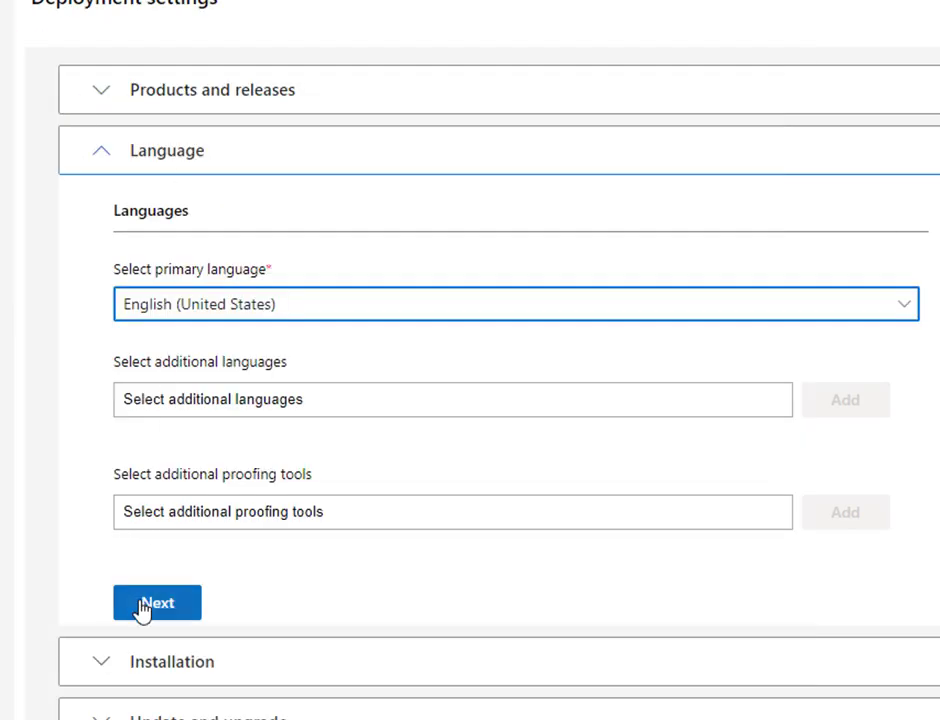
click(184, 402)
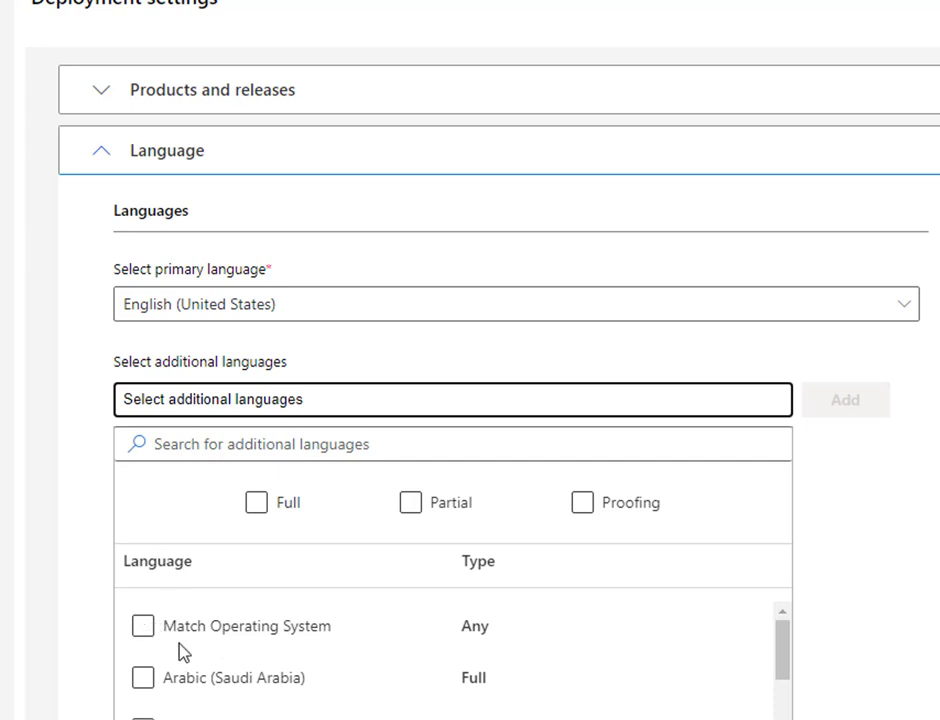
click(75, 378)
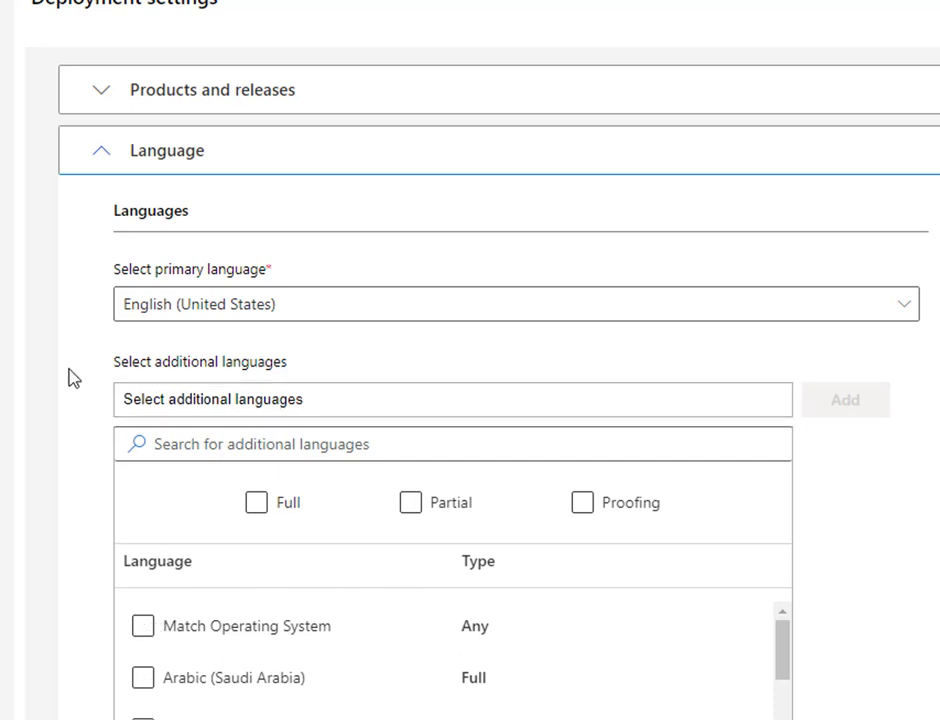
scroll(684, 491, down, 6)
scroll(684, 499, up, 6)
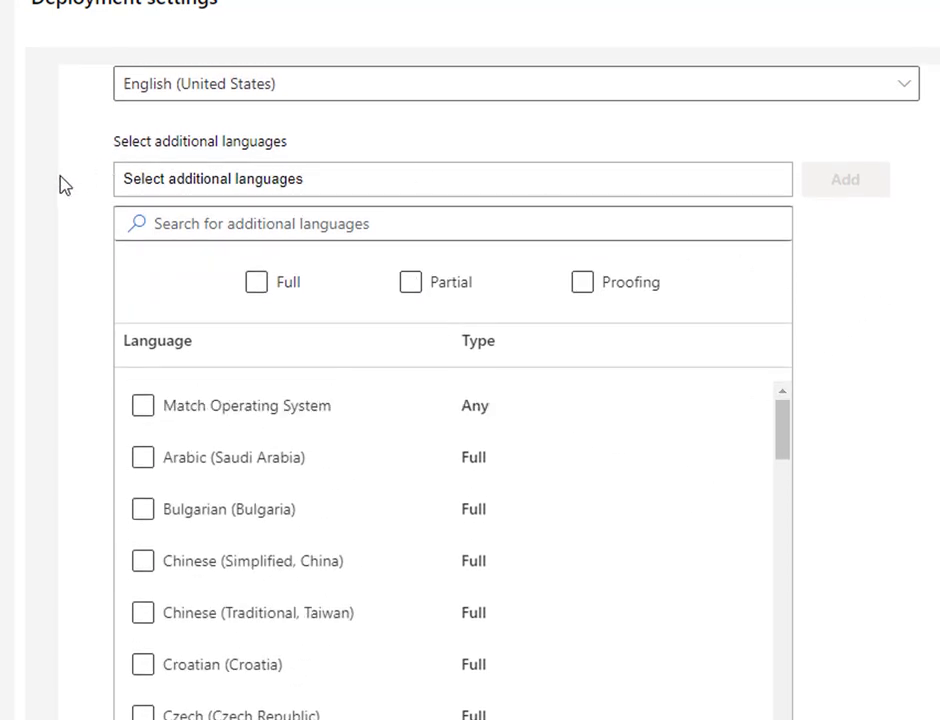
scroll(93, 240, down, 6)
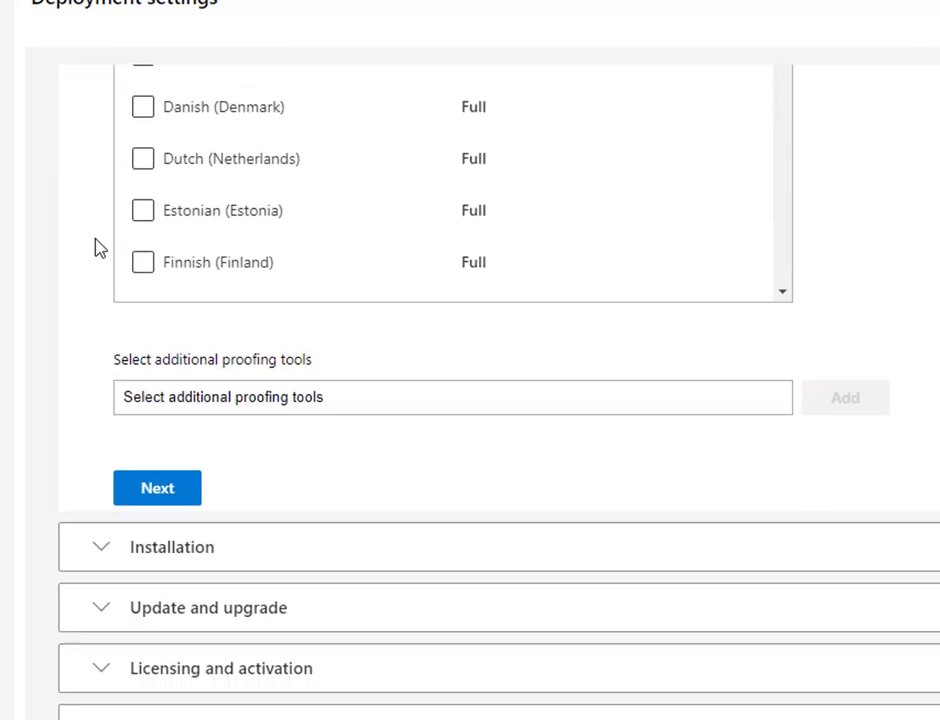
Step: Tick Arabic (Saudi Arabia) in the additional proofing tools list
click(160, 492)
click(243, 400)
click(322, 506)
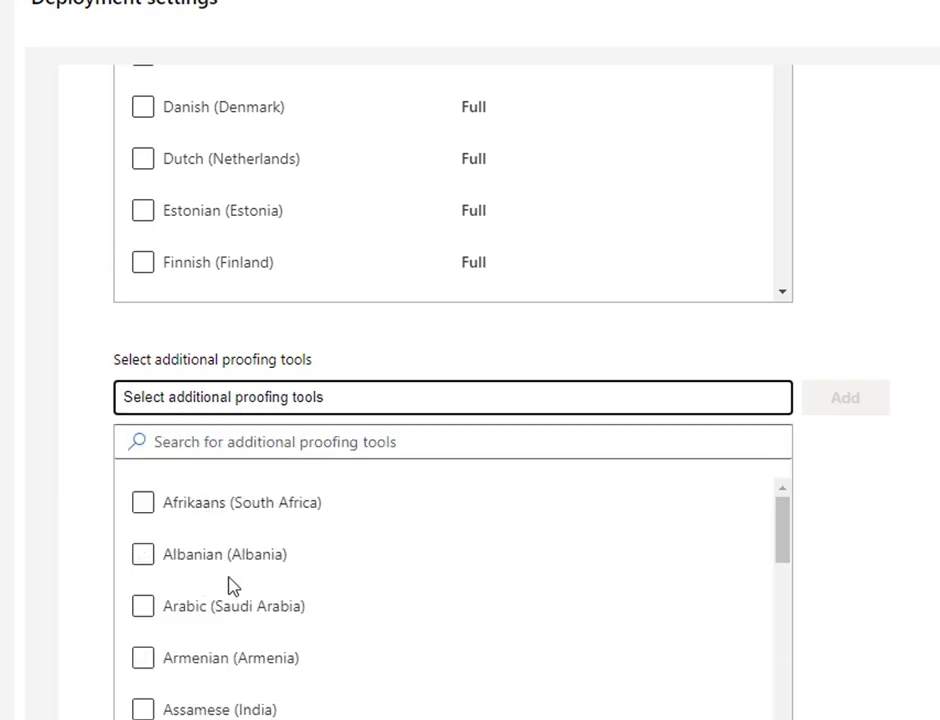
click(143, 608)
click(143, 607)
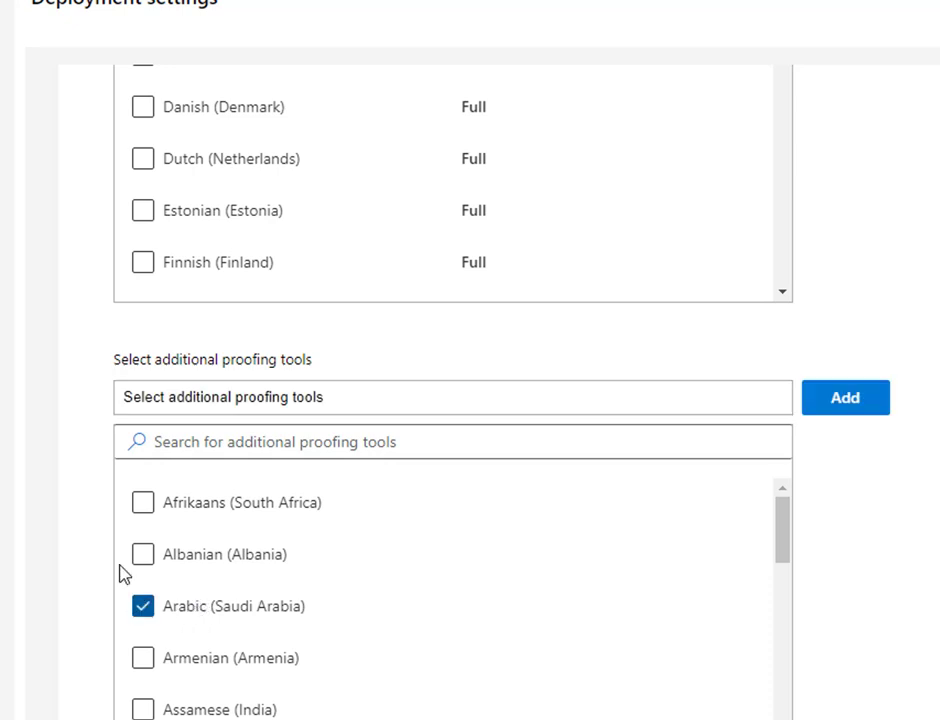
Step: Add the Arabic proofing tool and choose Local source as the installation source
click(850, 405)
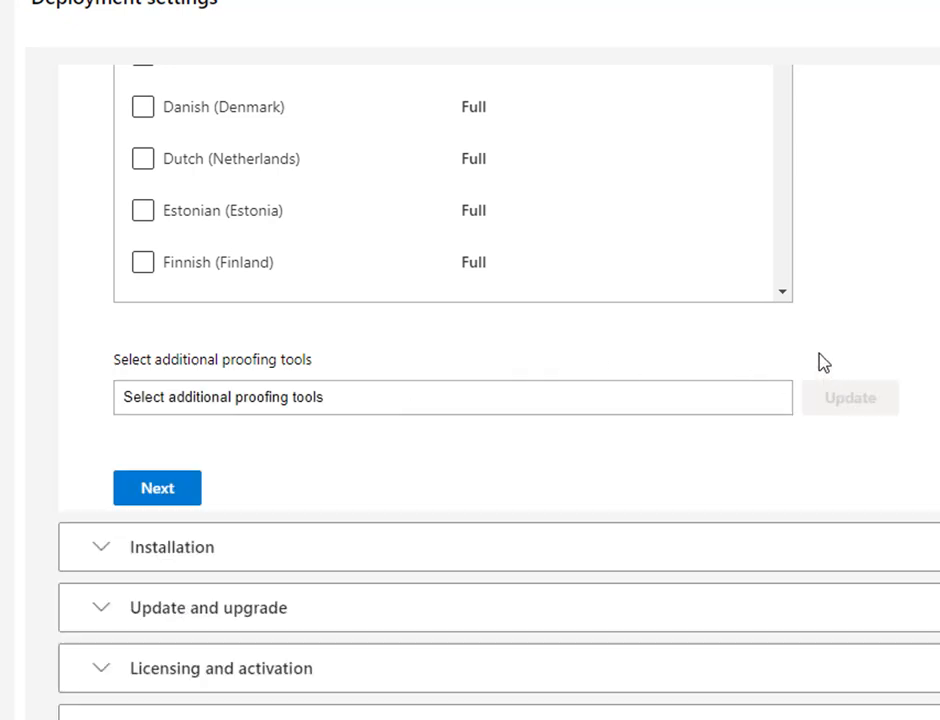
click(155, 489)
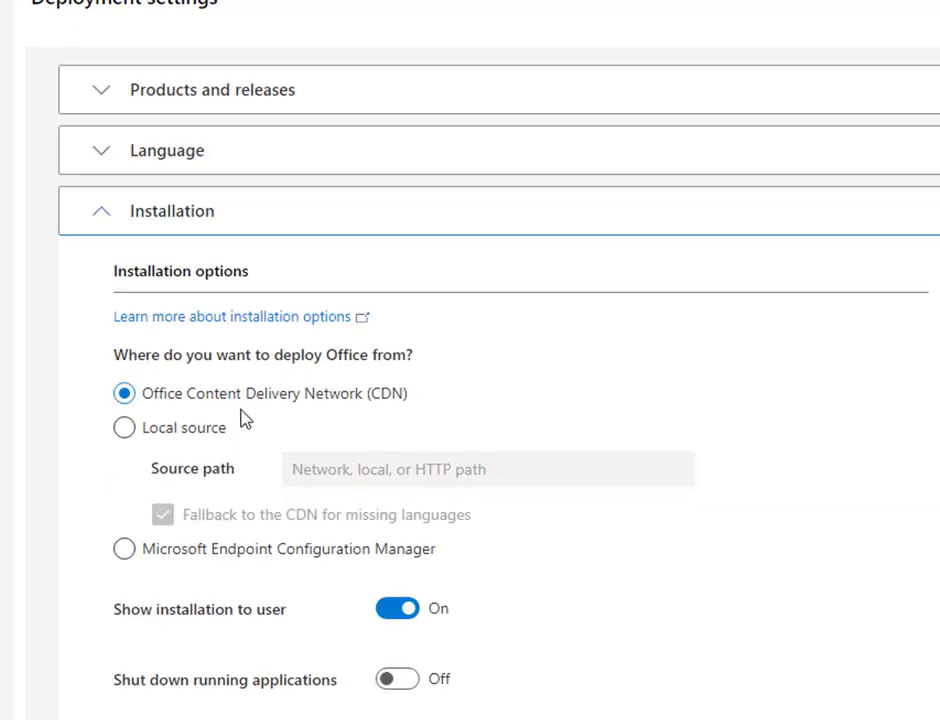
click(130, 430)
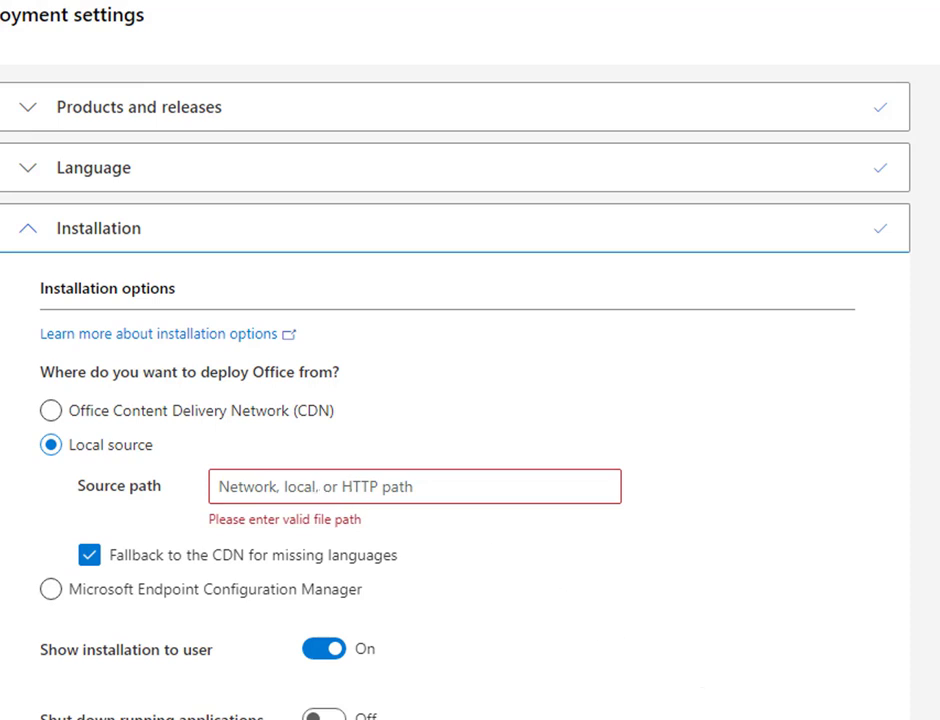
Step: Create a new folder named office2019 on Local Disk (C:)
key(alt+Tab)
right_click(461, 463)
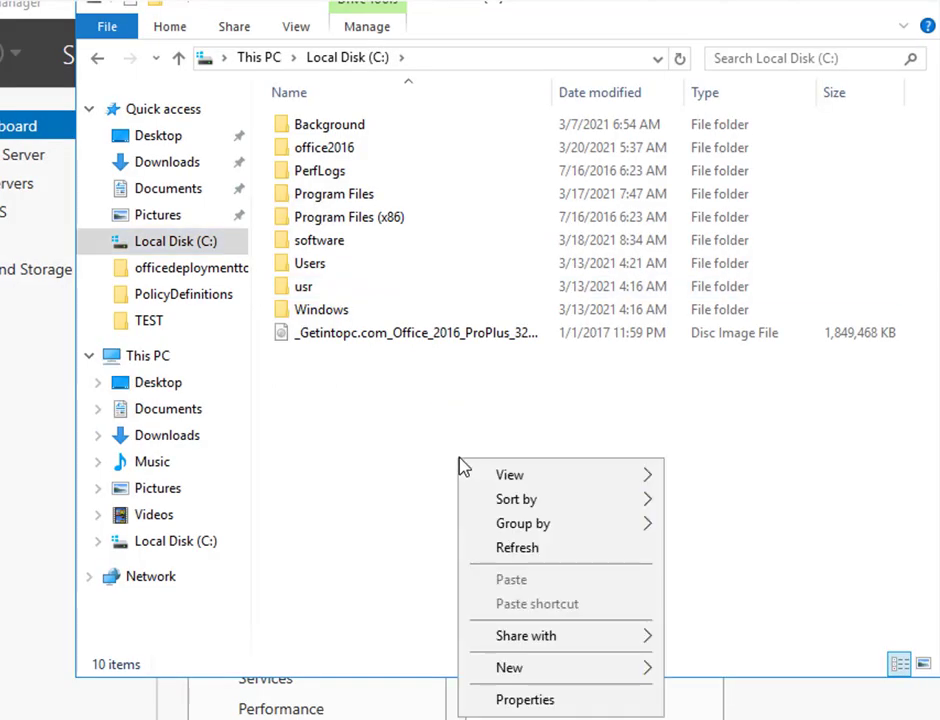
mouse_move(516, 644)
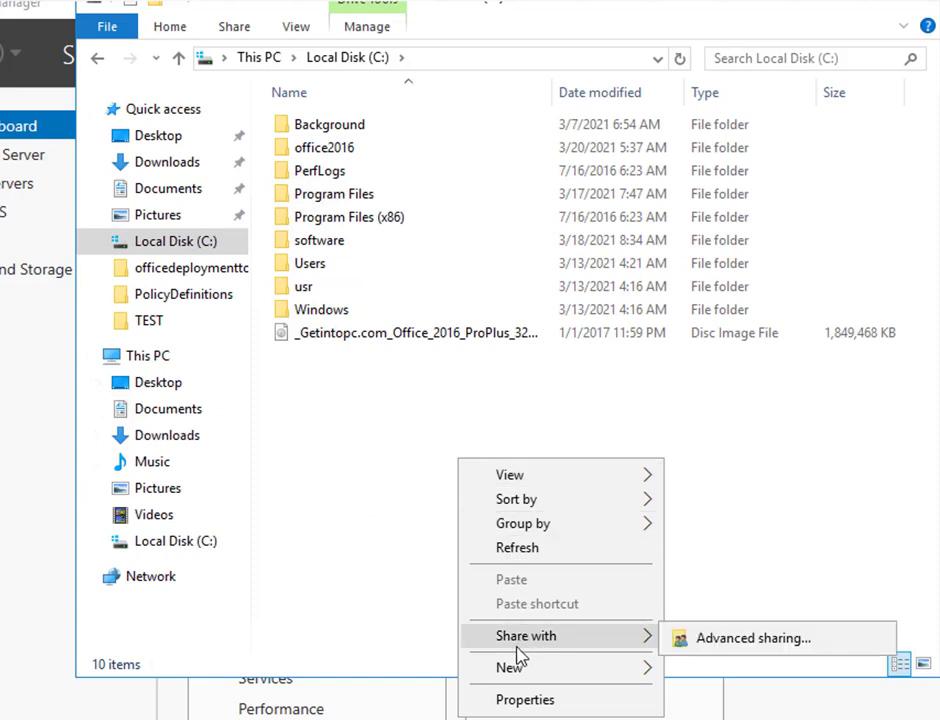
mouse_move(514, 669)
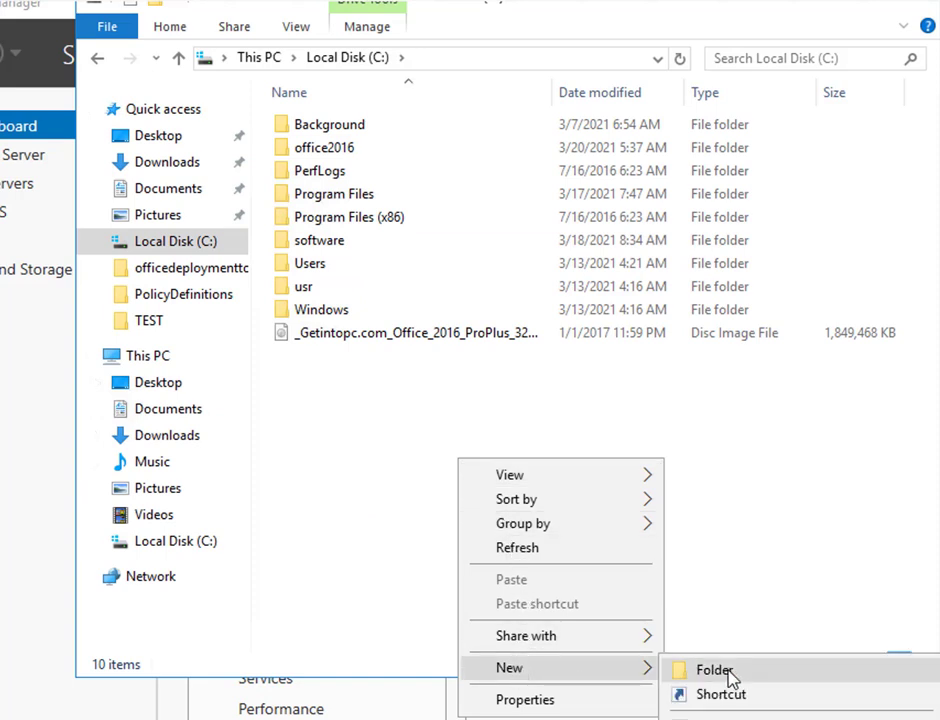
click(728, 674)
text(off)
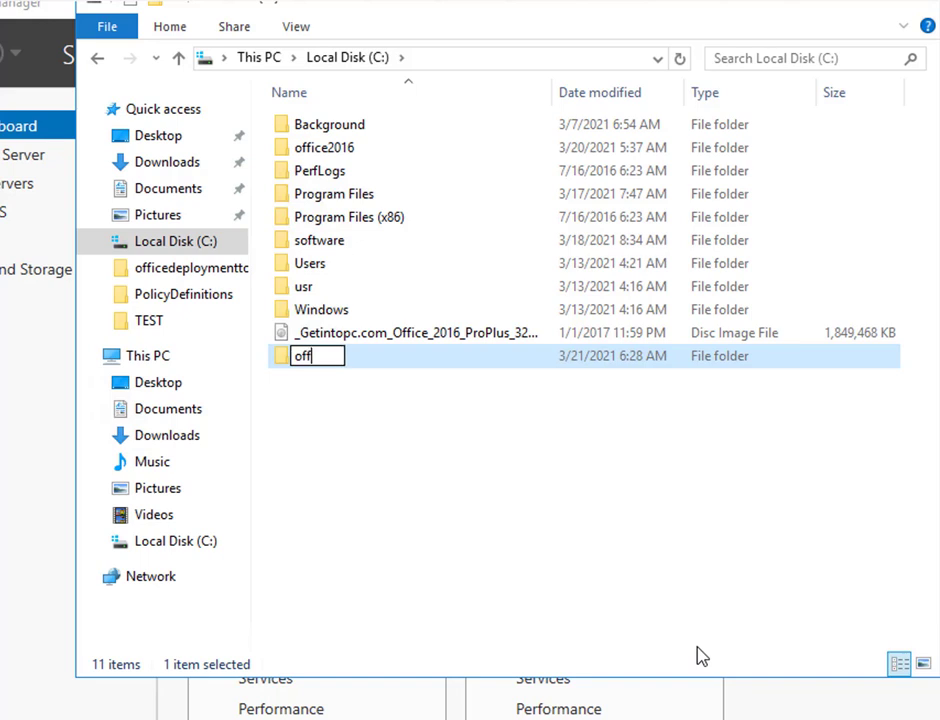
text(ice2019)
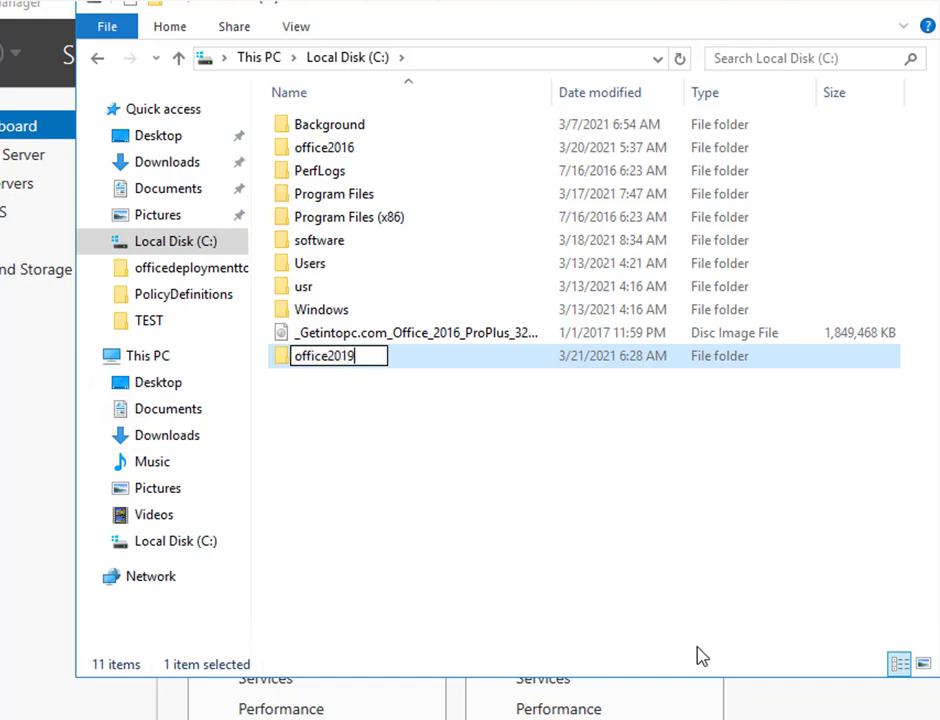
key(Return)
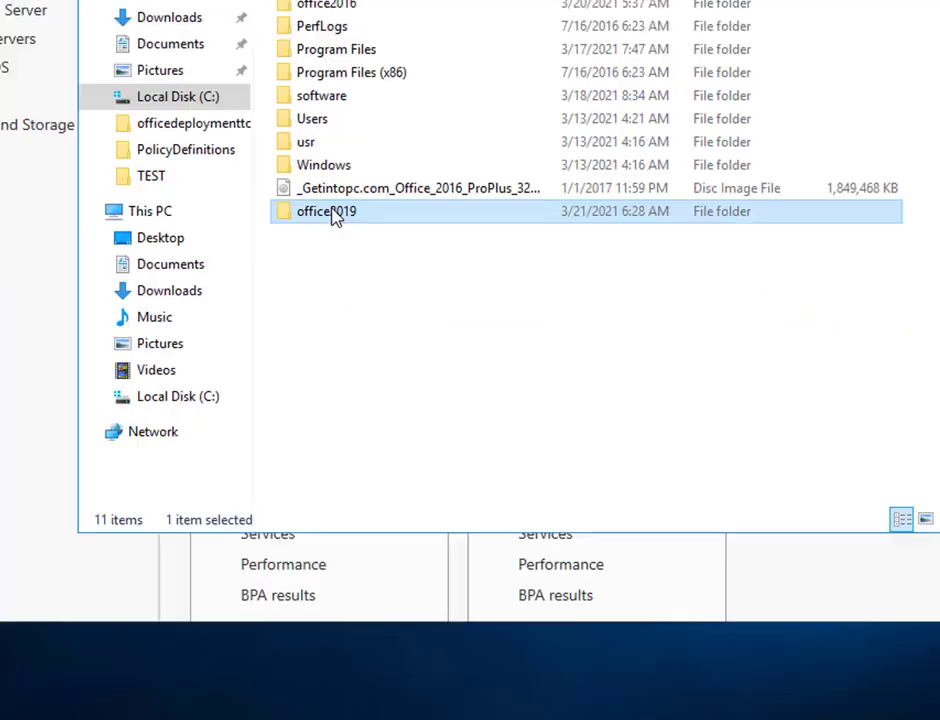
Step: Share the office2019 folder with Everyone at Read level
right_click(331, 357)
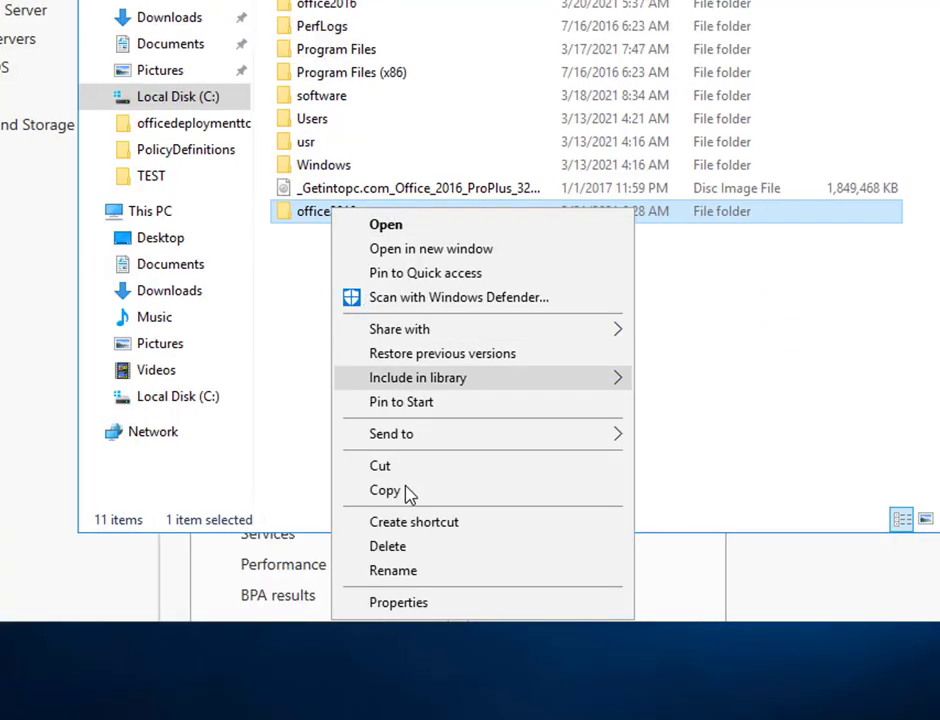
click(402, 603)
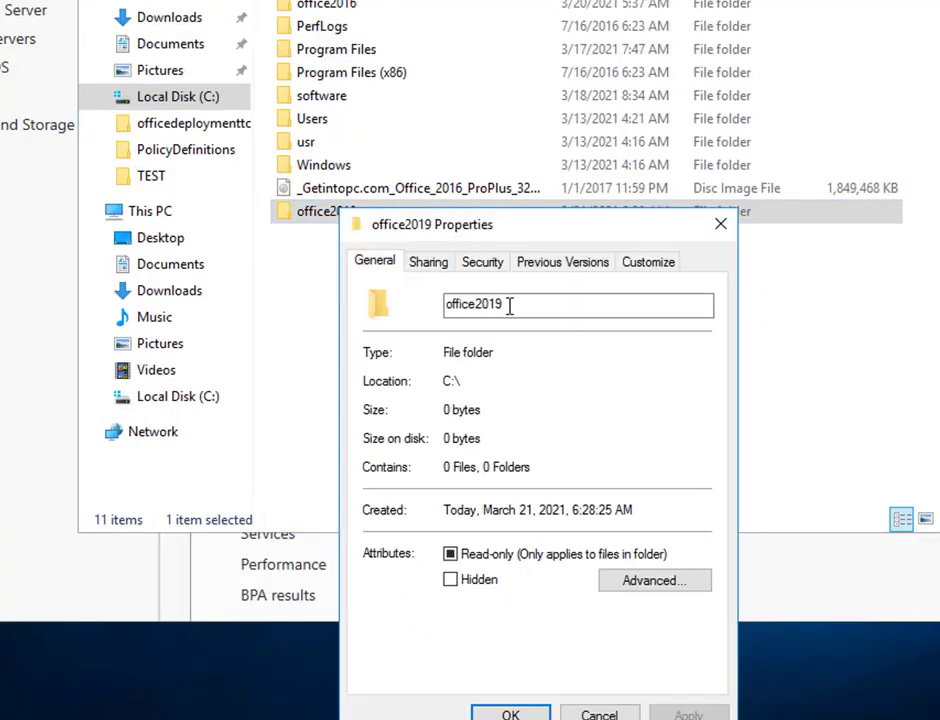
click(424, 264)
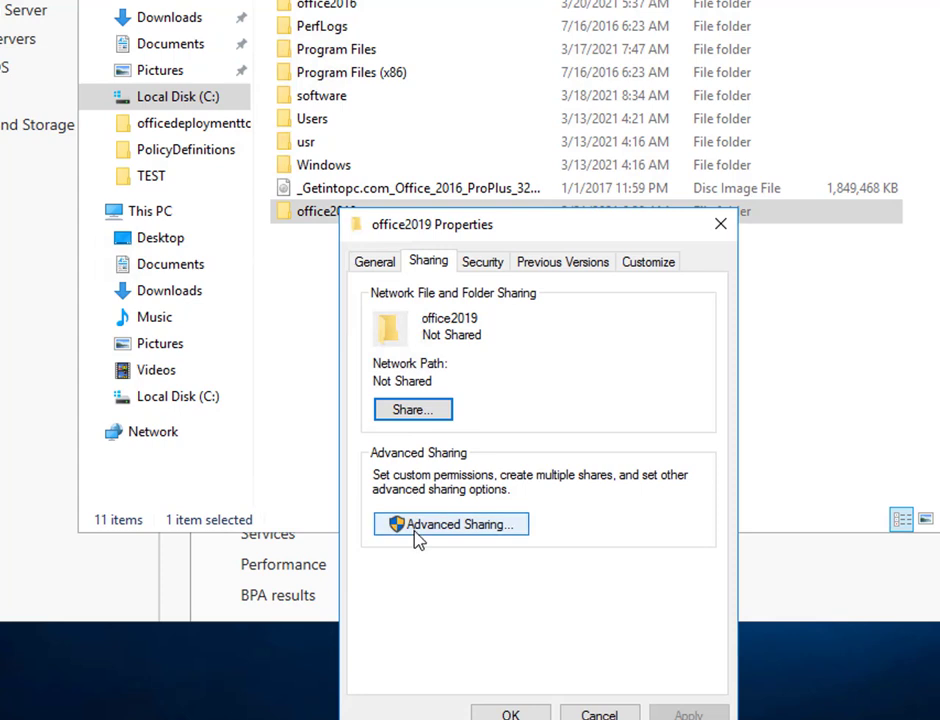
click(430, 414)
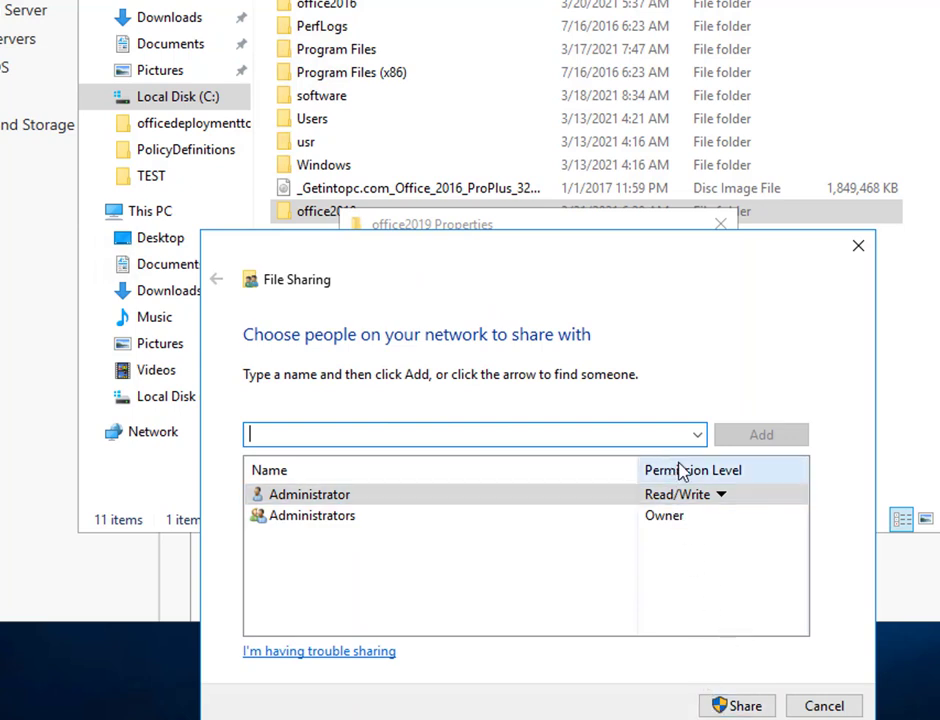
click(725, 706)
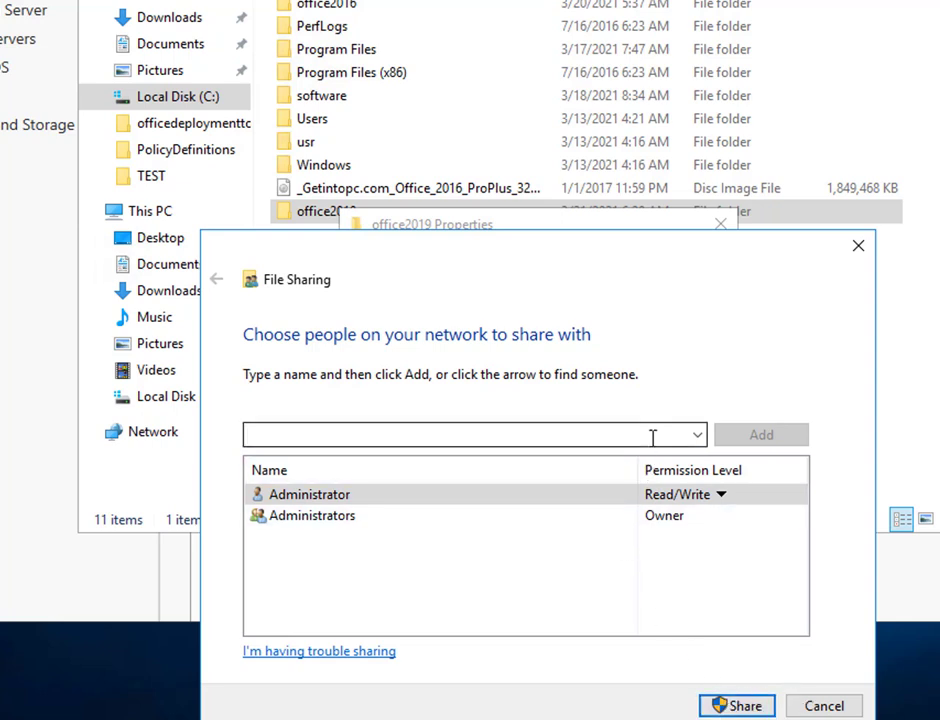
click(651, 434)
click(697, 434)
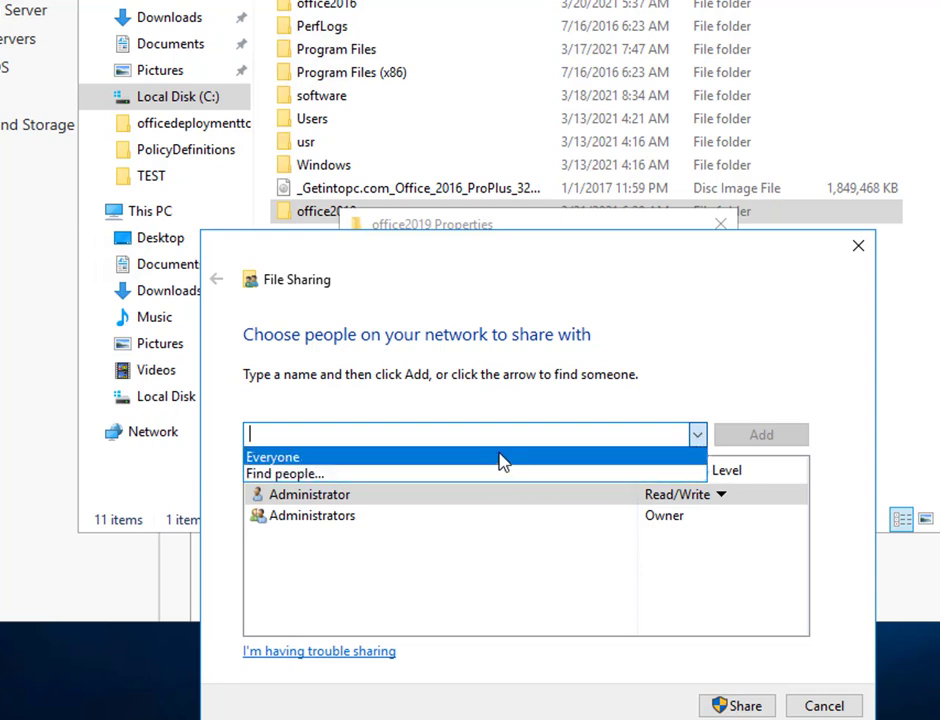
click(502, 462)
click(745, 440)
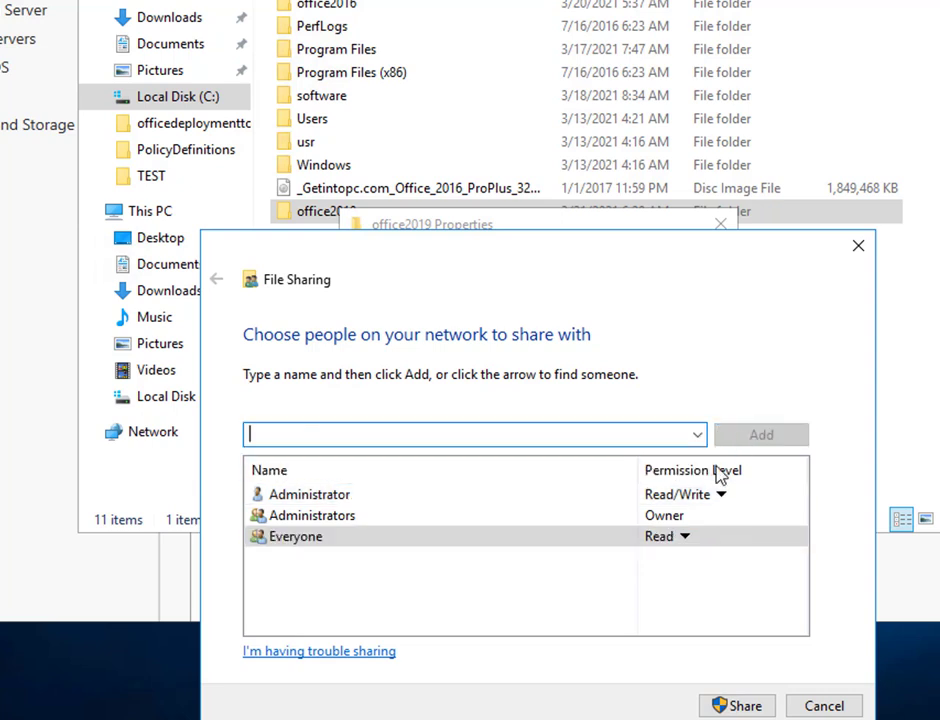
click(720, 705)
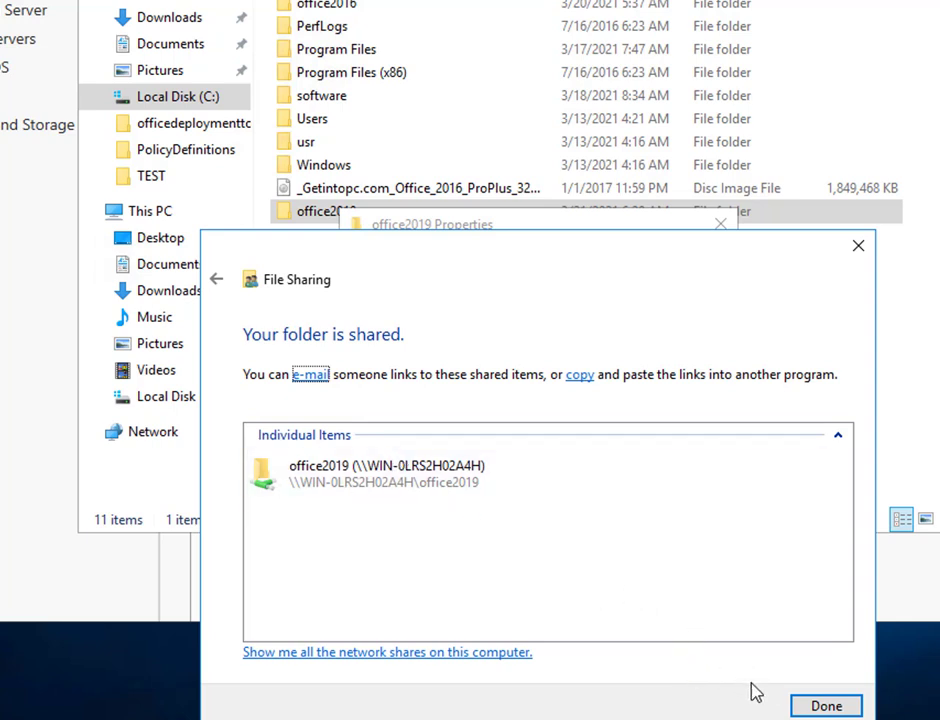
click(829, 705)
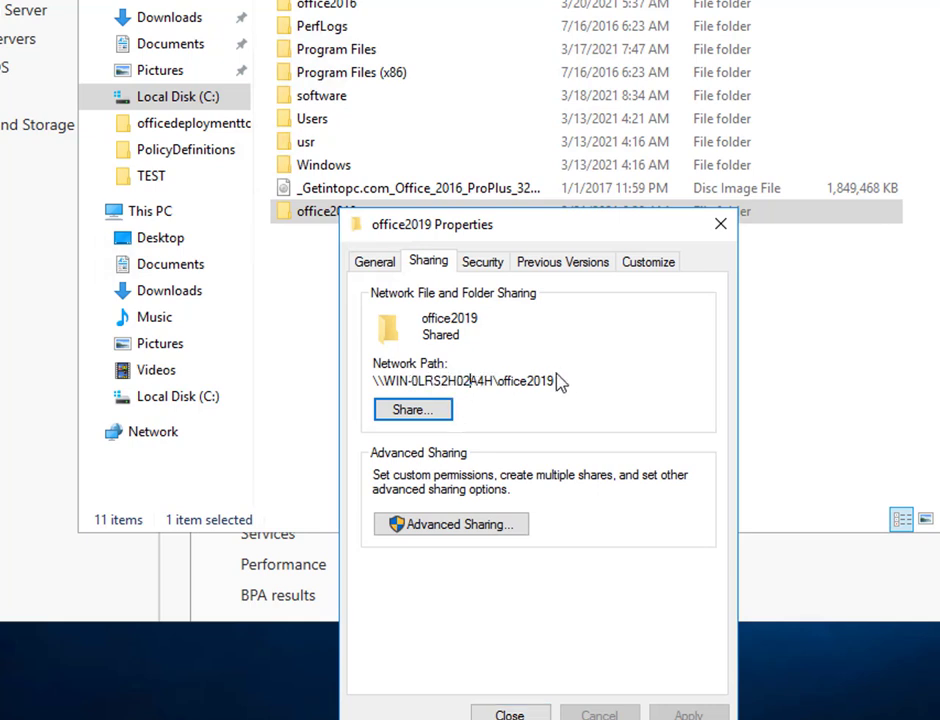
Step: Copy the office2019 folder's network path from the Sharing tab
drag(556, 380, 375, 382)
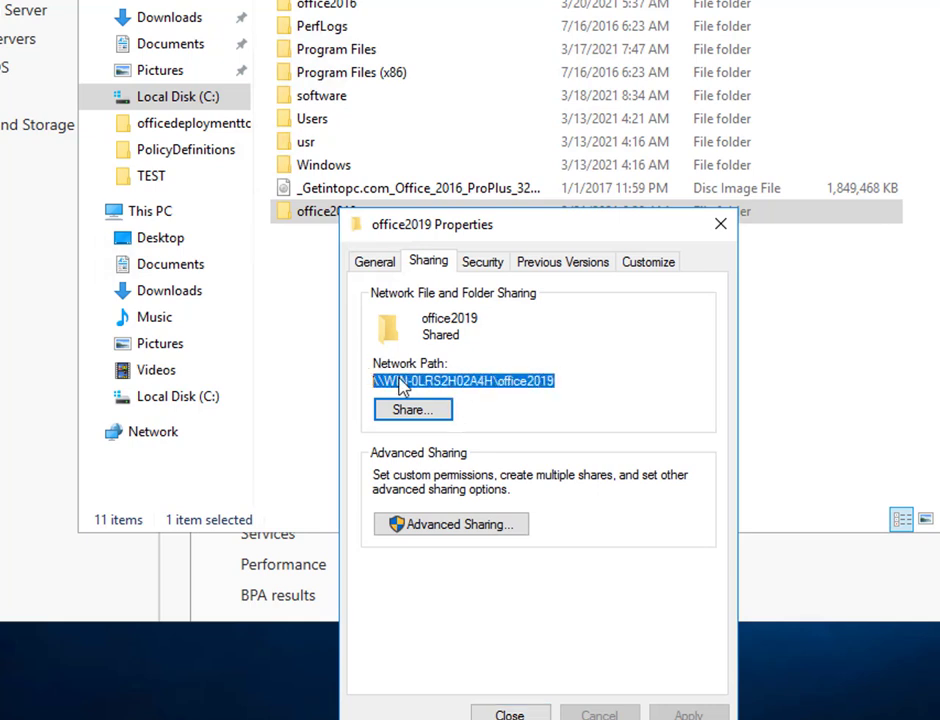
right_click(400, 387)
click(436, 452)
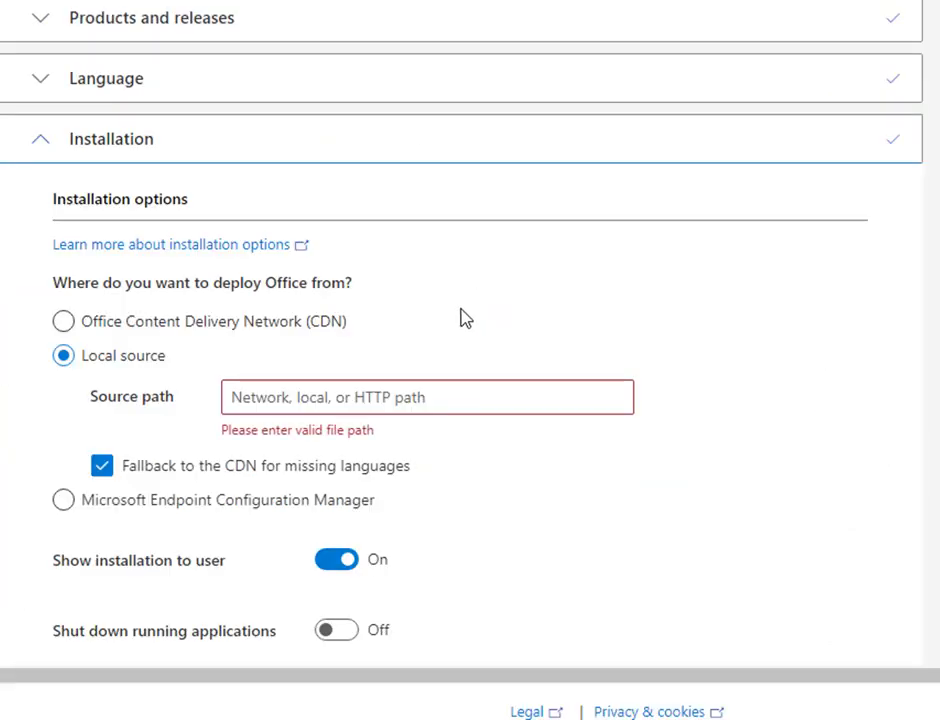
Step: Paste \\WIN-0LRS2H02A4H\office2019 as the Source path, keep Show installation on, and continue
right_click(430, 397)
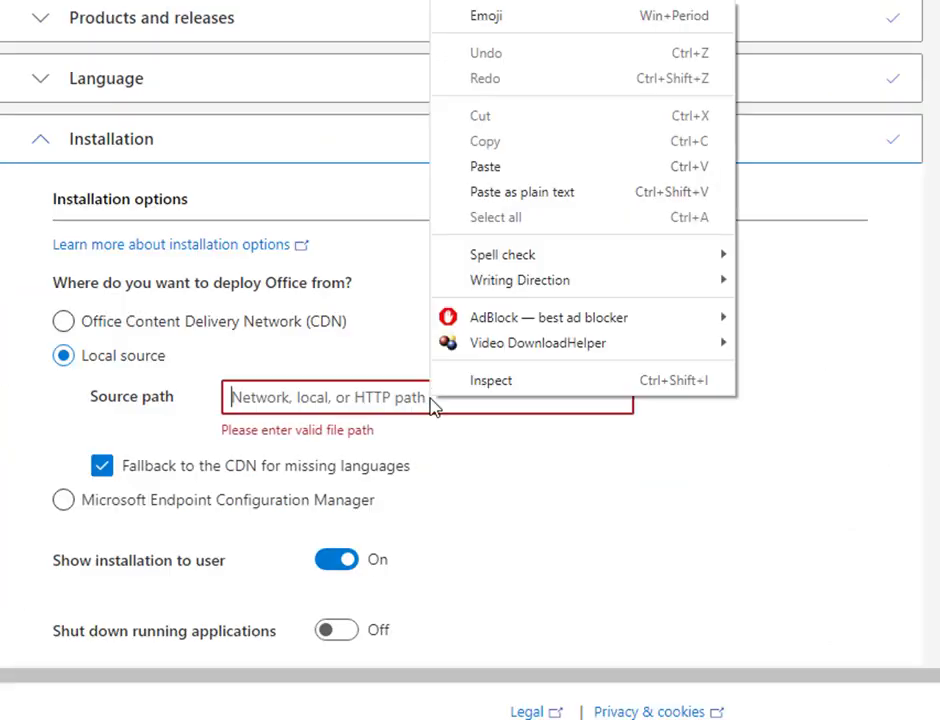
click(552, 168)
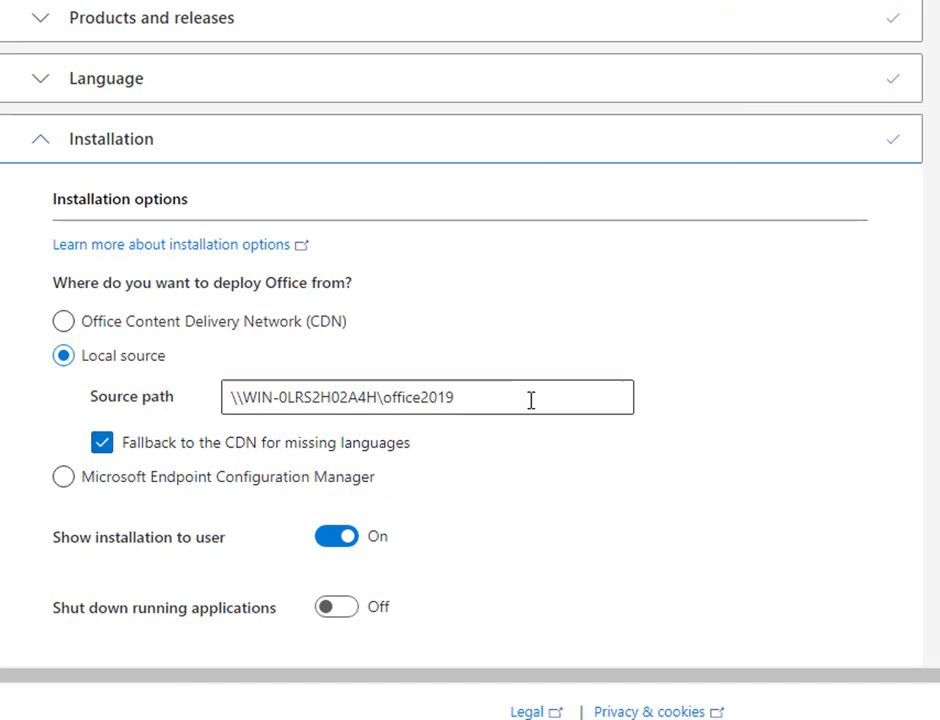
scroll(162, 483, down, 3)
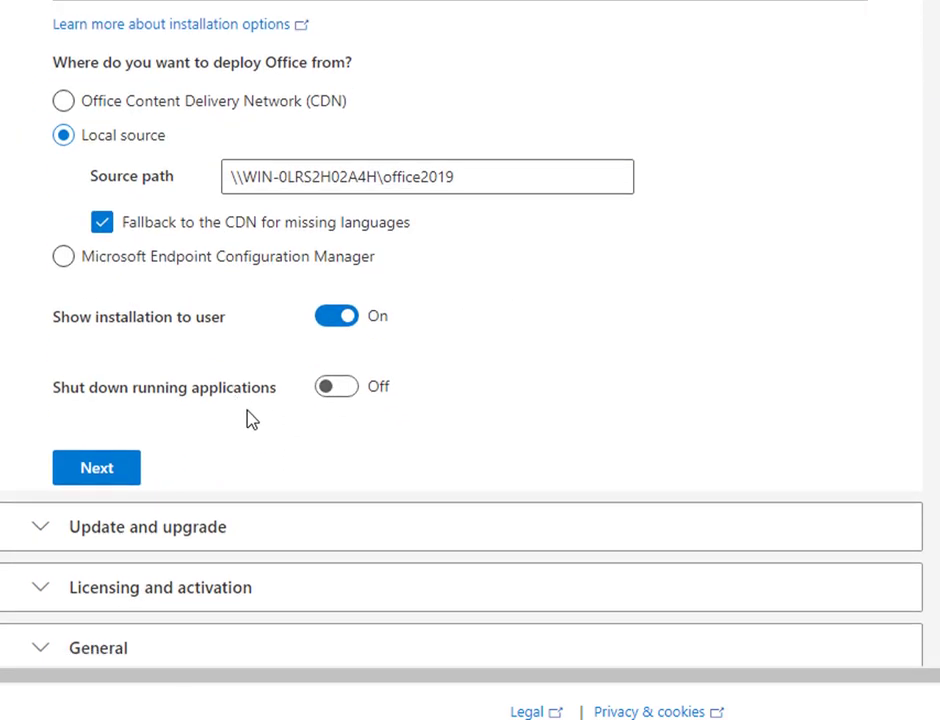
click(331, 322)
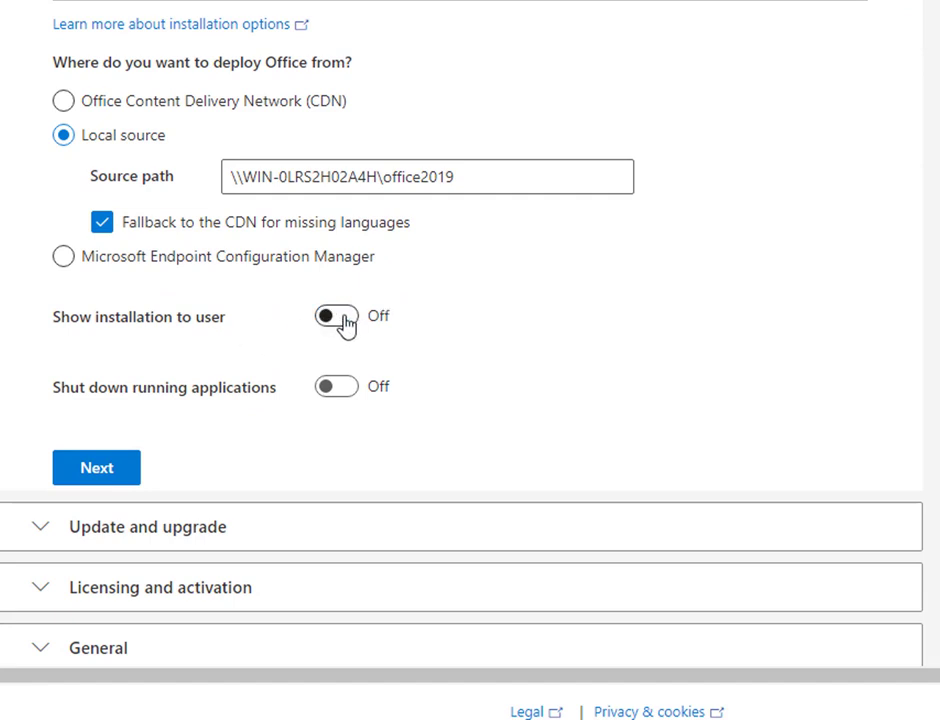
click(348, 322)
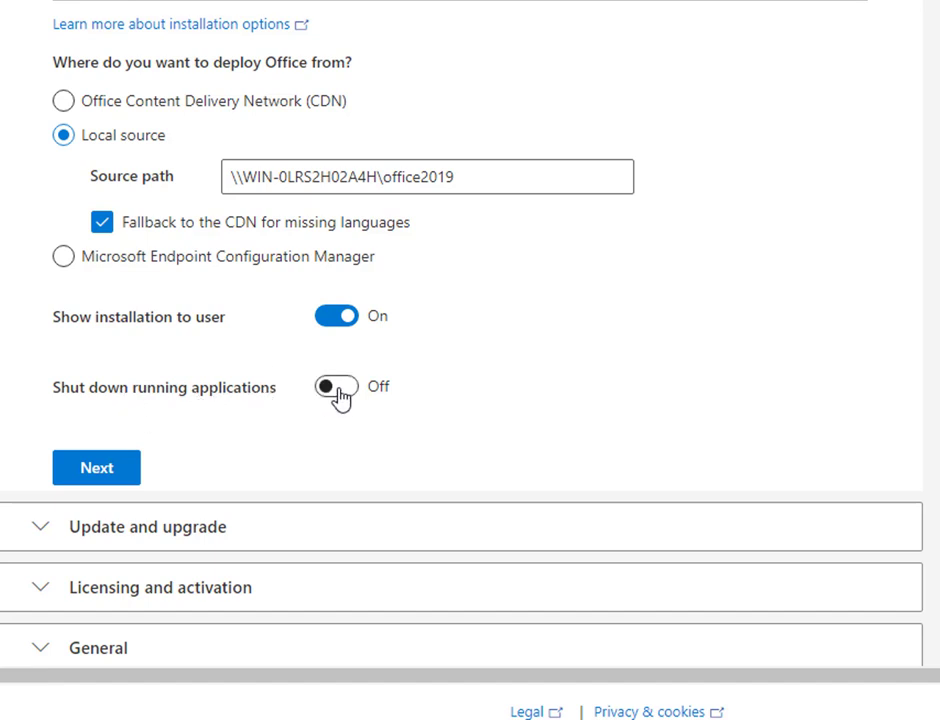
click(93, 470)
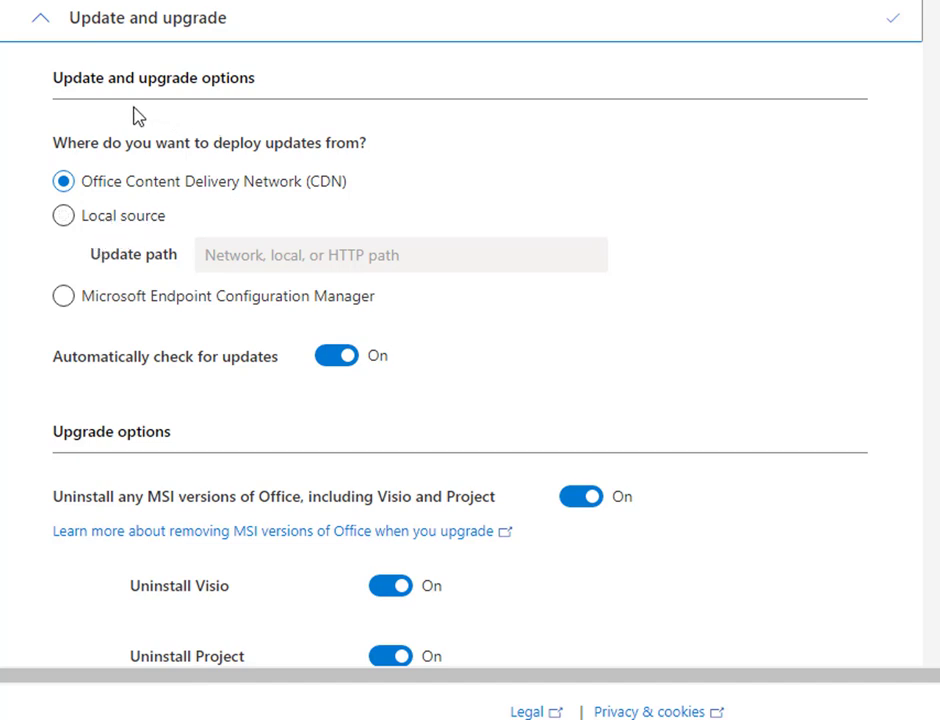
Step: Leave Automatically check for updates set to On
scroll(270, 387, down, 1)
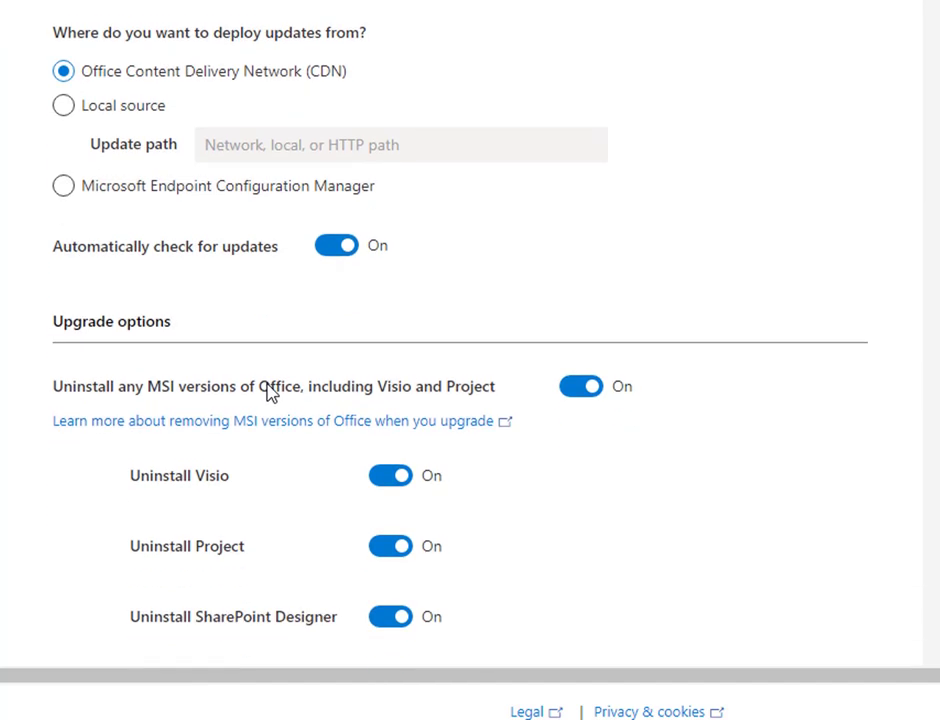
click(338, 250)
click(338, 250)
Step: Switch off the Uninstall toggles for Visio, Project, SharePoint Designer and InfoPath
scroll(298, 329, down, 1)
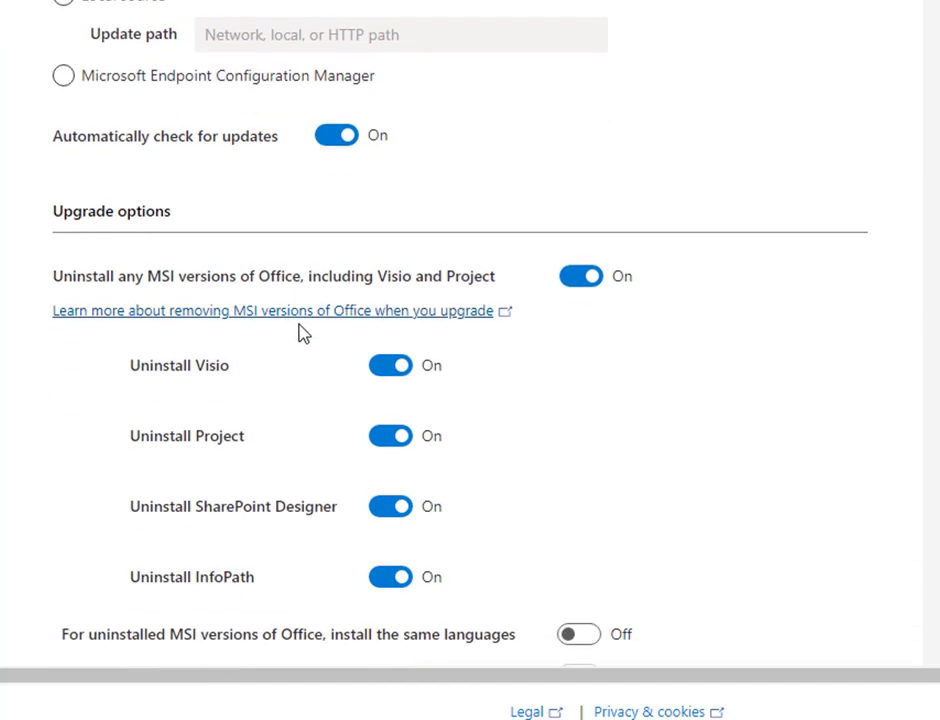
scroll(303, 327, down, 1)
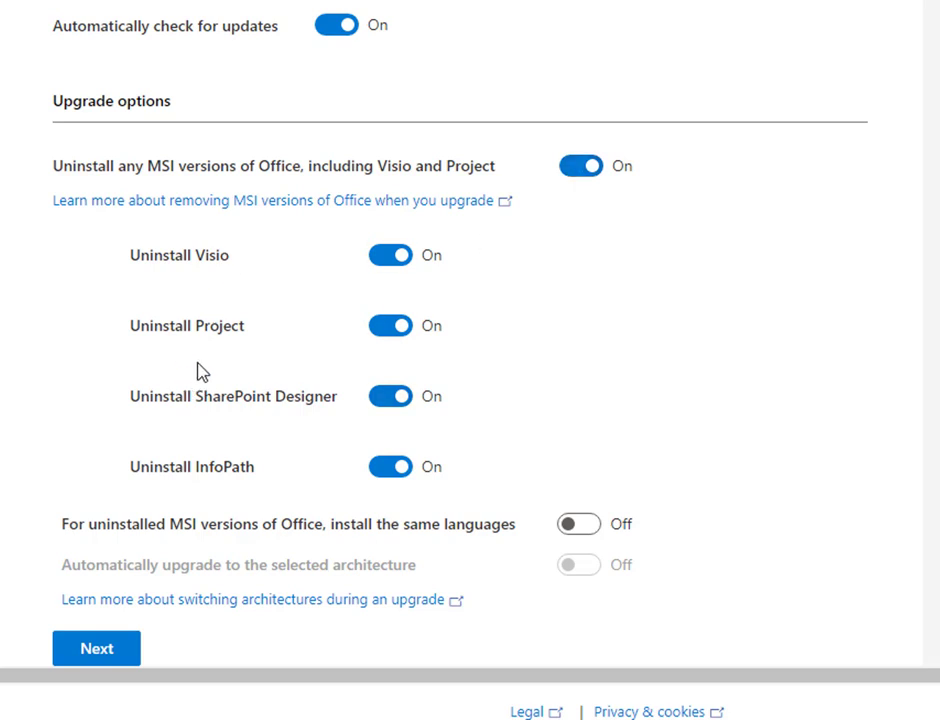
scroll(198, 371, down, 1)
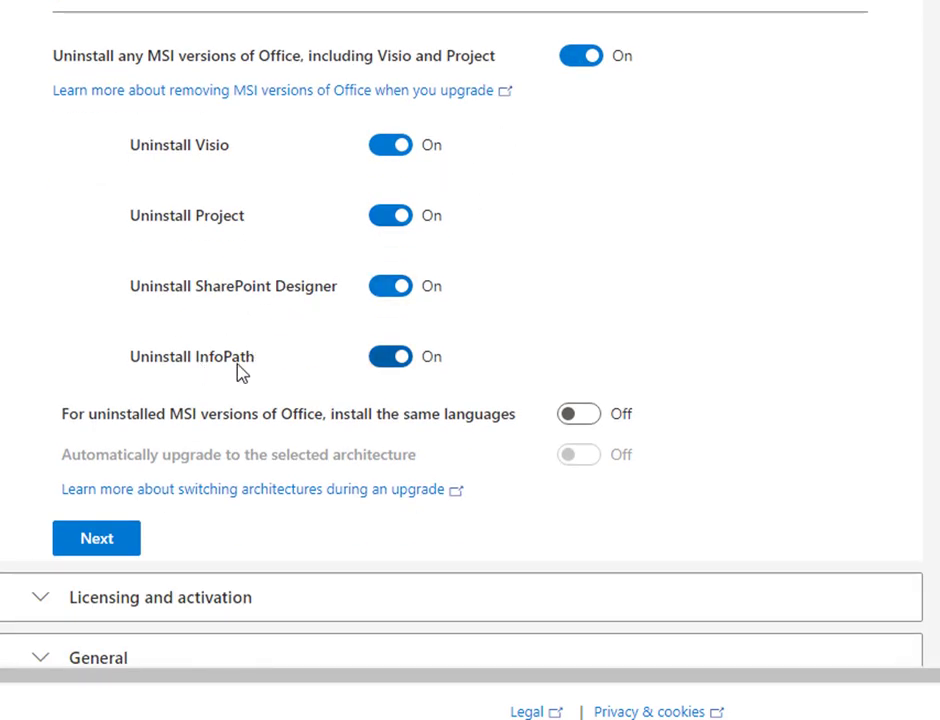
click(392, 150)
click(386, 219)
click(386, 290)
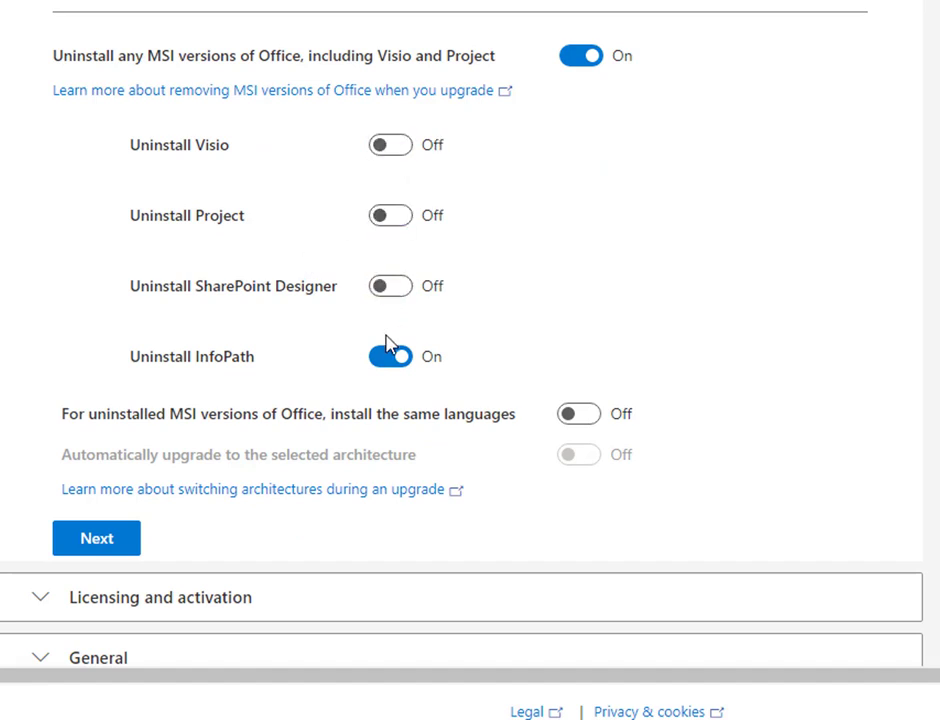
click(389, 362)
scroll(112, 440, down, 3)
Step: Enable Automatically accept the EULA, keeping KMS Client Key and user-based activation
click(111, 435)
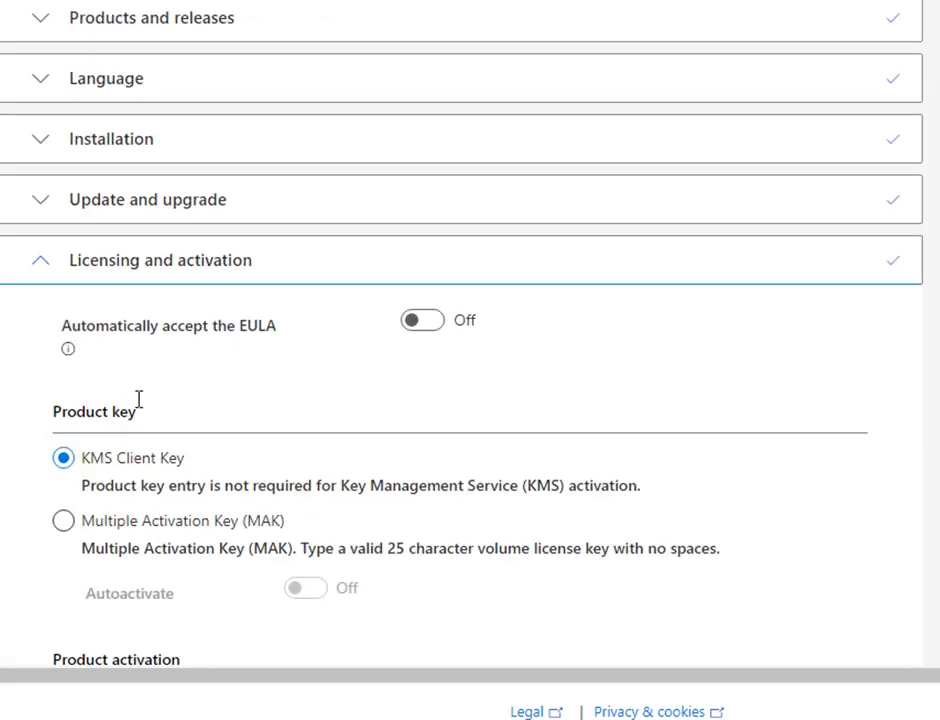
click(432, 324)
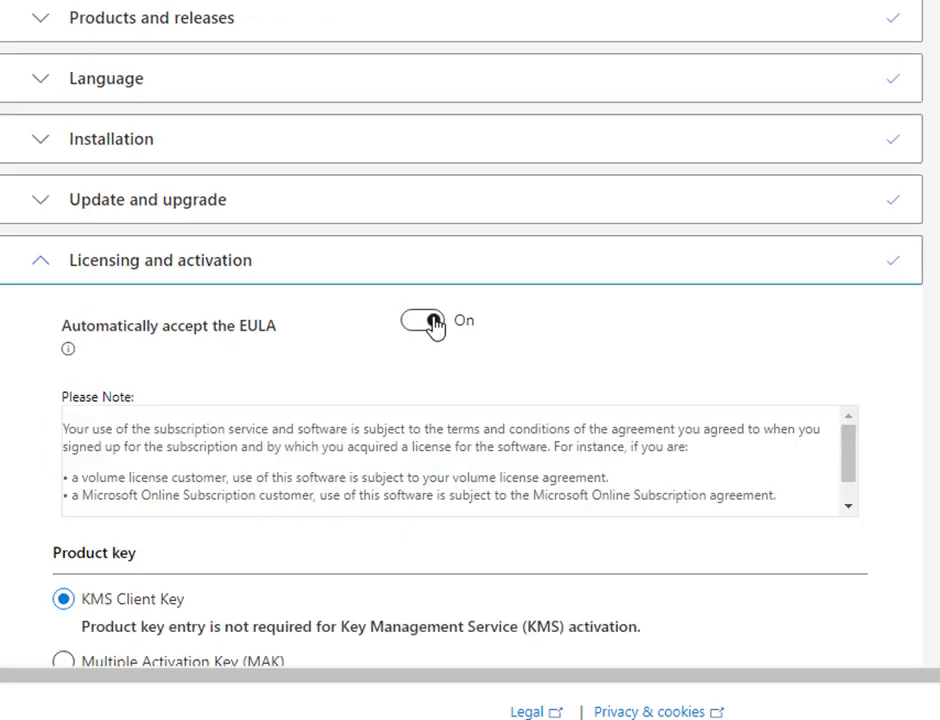
scroll(229, 405, down, 1)
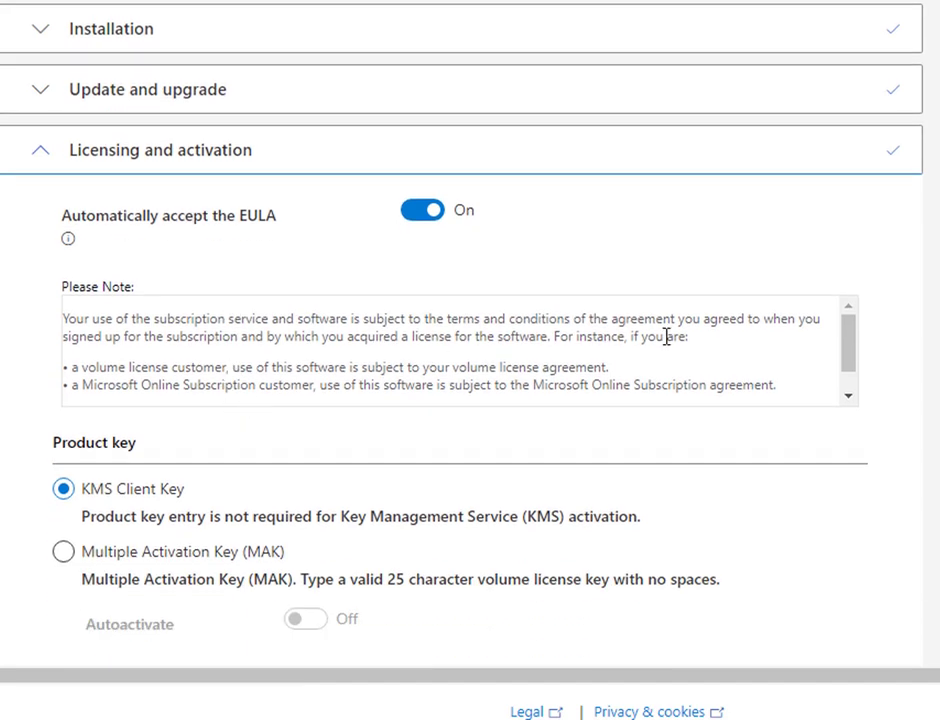
scroll(666, 337, down, 1)
scroll(321, 487, down, 4)
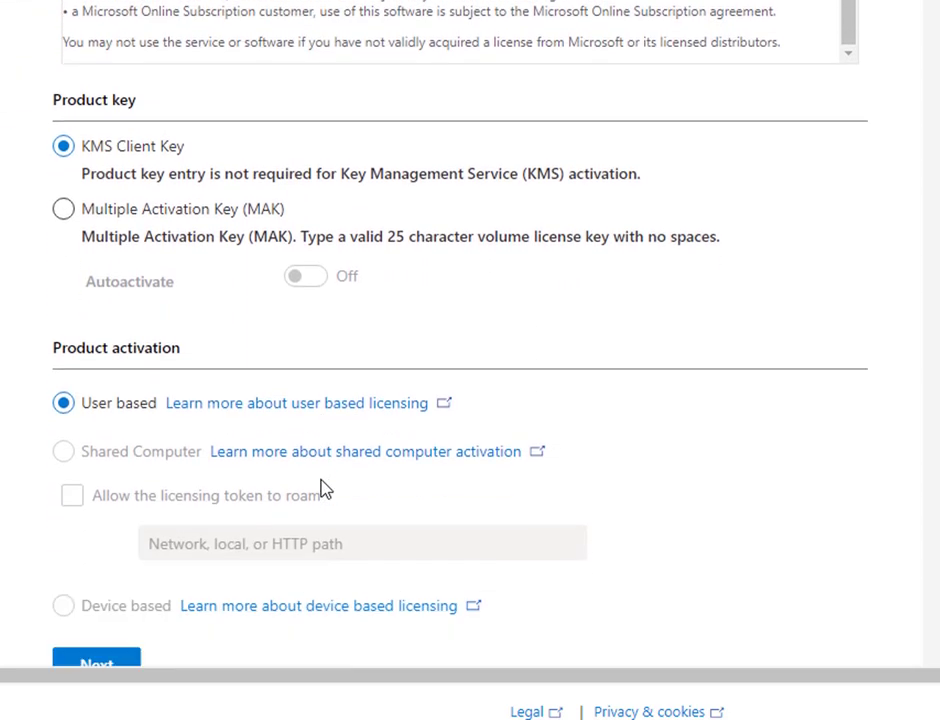
click(110, 570)
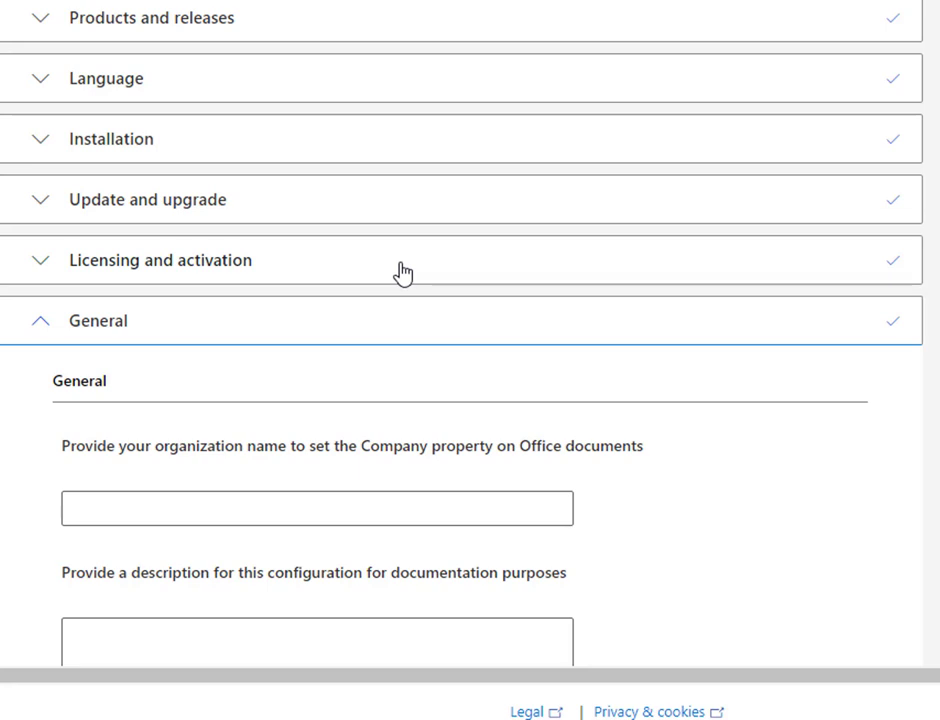
Step: Enter 'Mously Academy' as the organization name in the General settings
scroll(400, 272, down, 2)
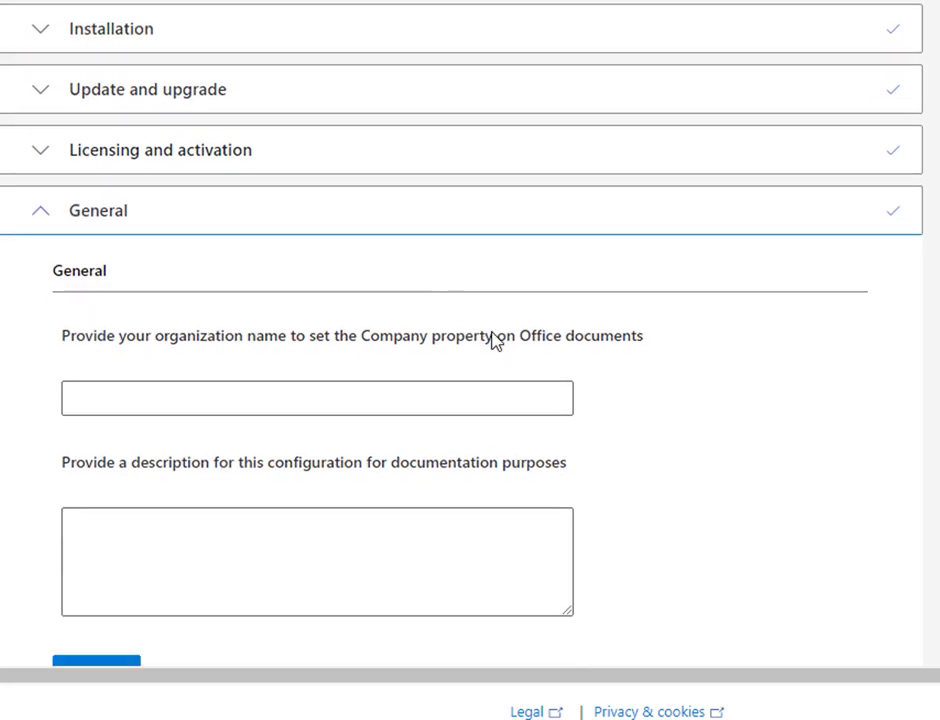
scroll(494, 340, down, 2)
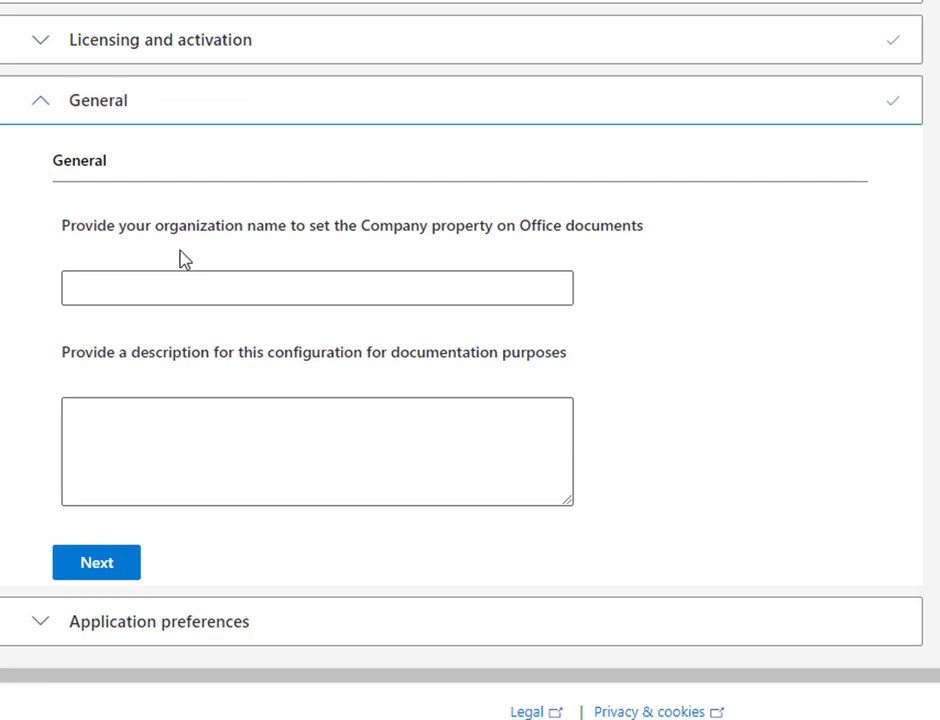
click(382, 289)
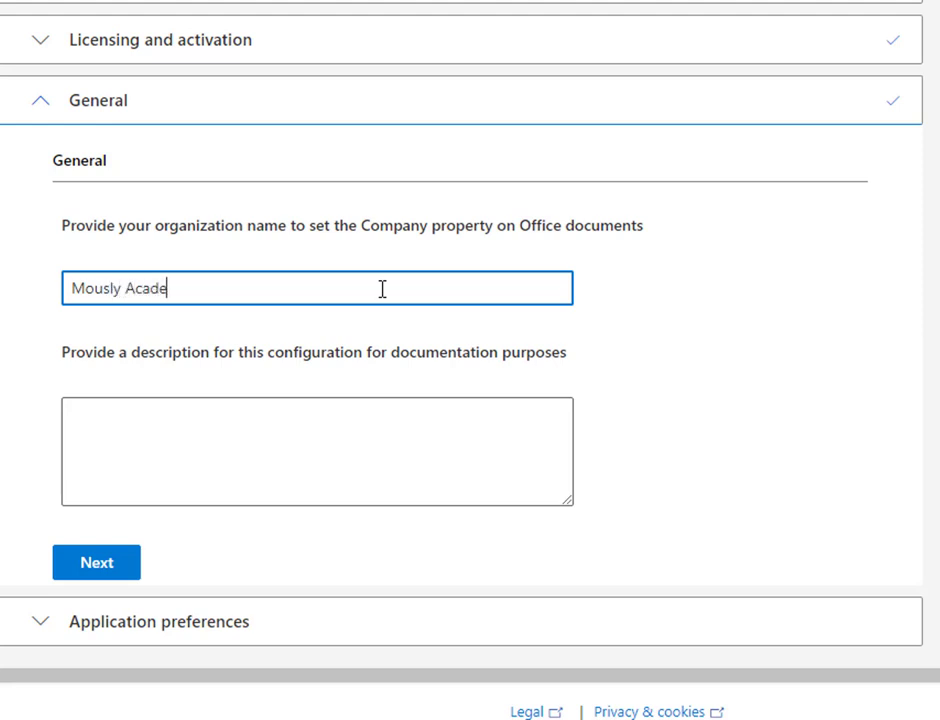
click(95, 564)
scroll(408, 350, down, 2)
scroll(408, 350, up, 2)
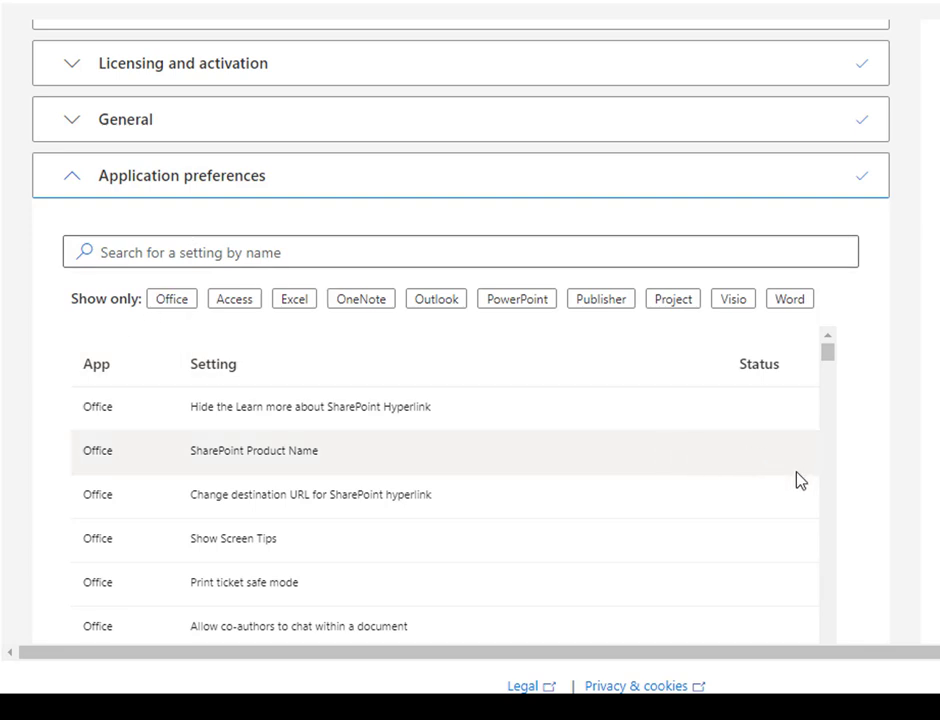
Step: Leave the Application preferences unchanged and finish the configuration to show its summary
scroll(783, 487, down, 2)
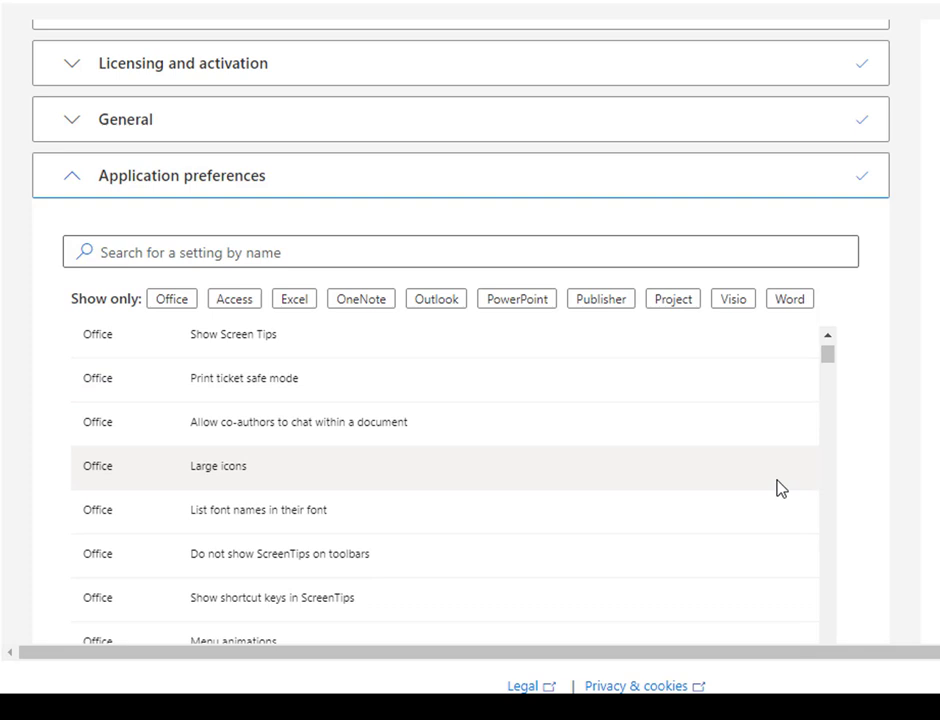
scroll(770, 487, down, 2)
scroll(800, 470, down, 2)
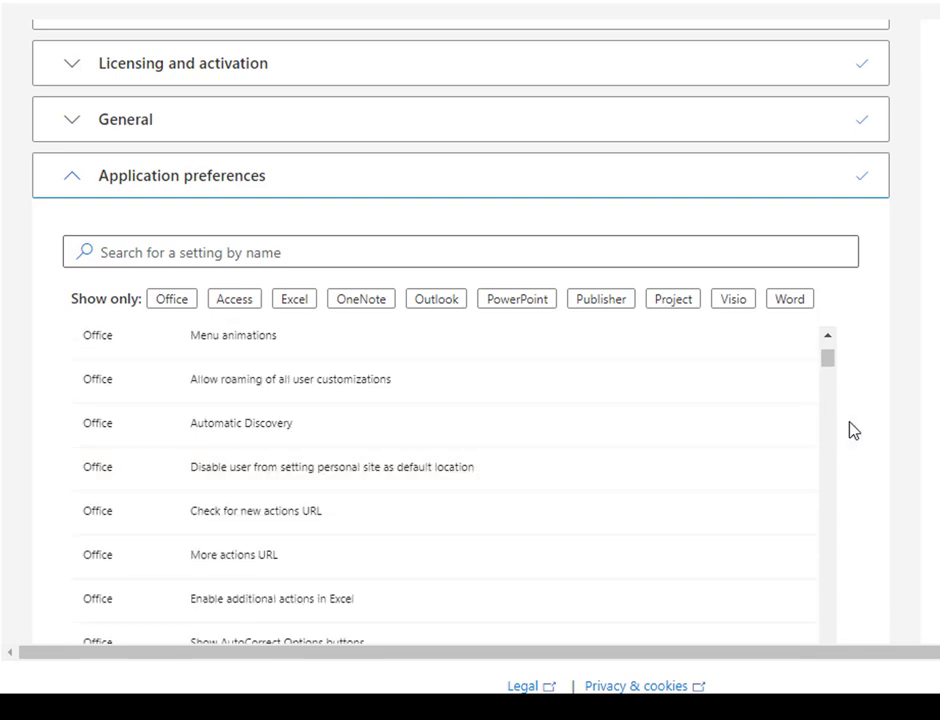
scroll(853, 430, up, 3)
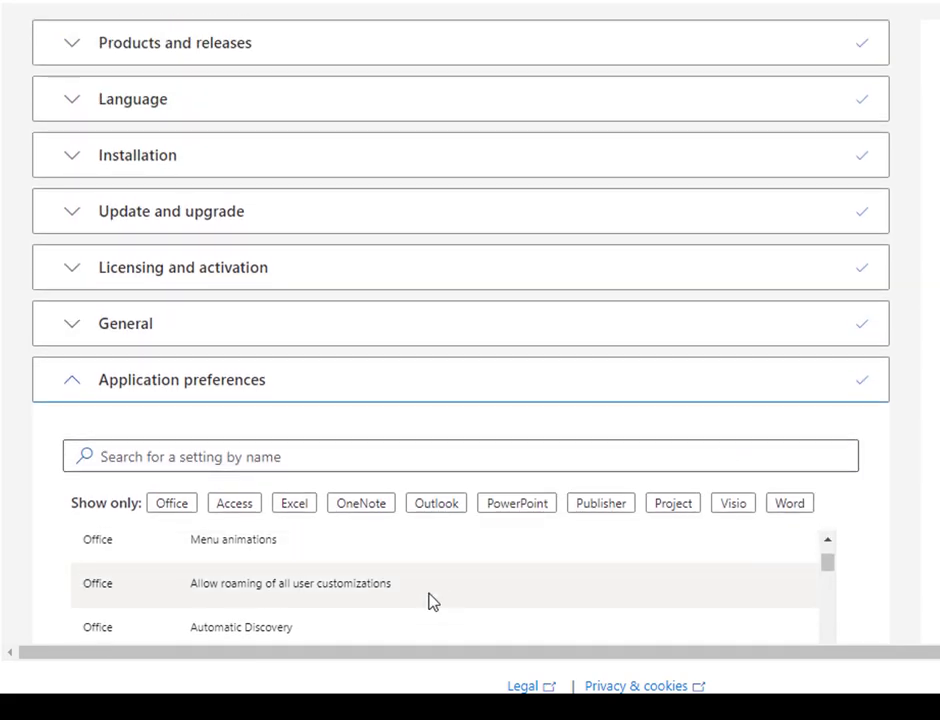
scroll(864, 571, down, 6)
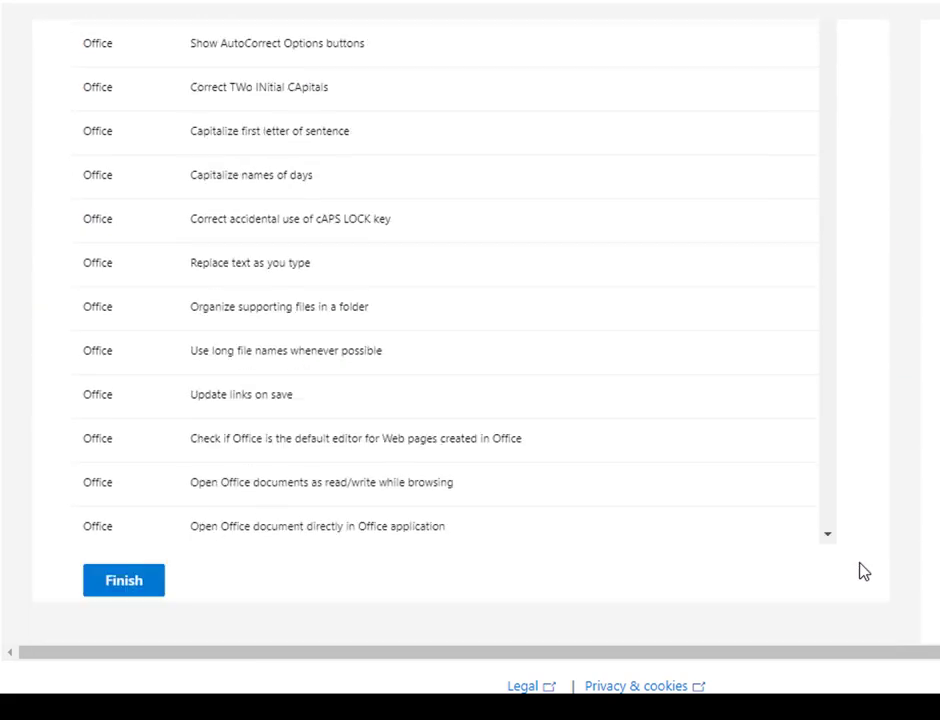
click(130, 430)
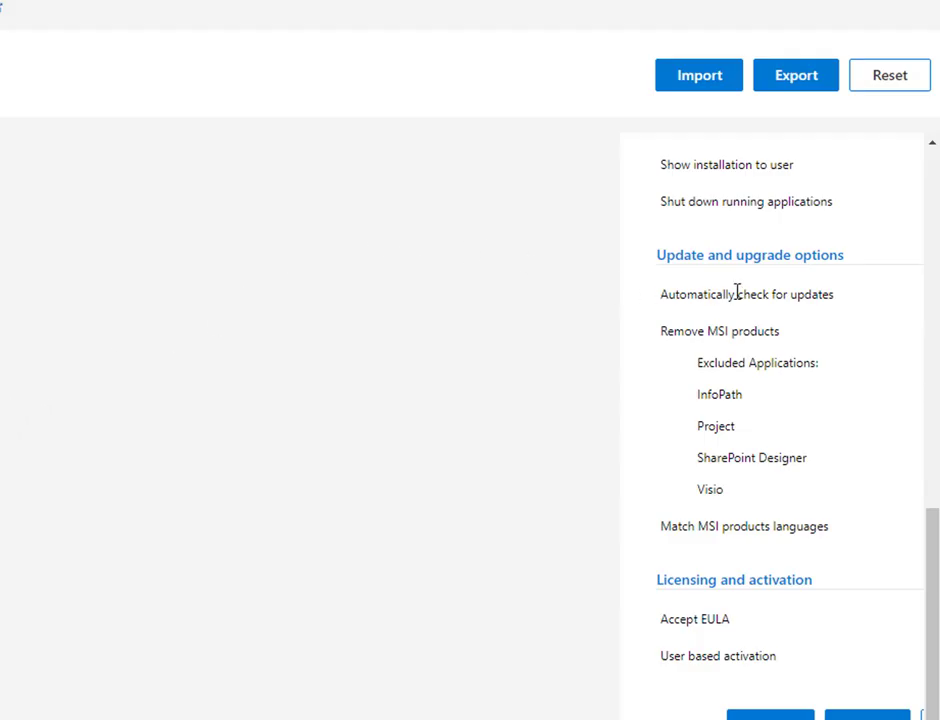
scroll(726, 390, up, 6)
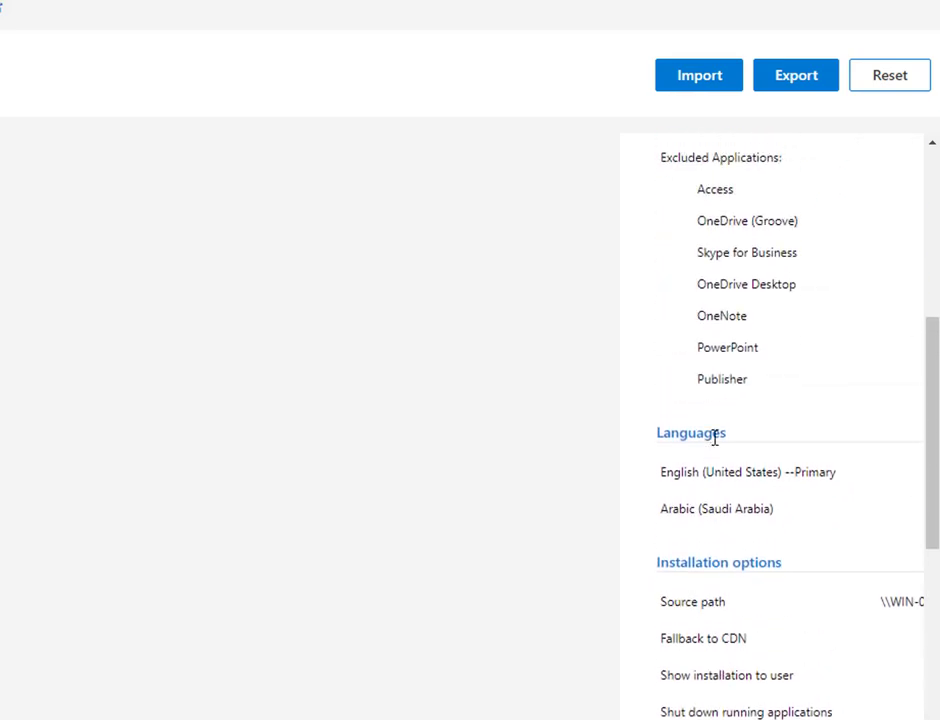
Step: Export the configuration as Configuration.xml with Office Open XML defaults, accepting the license terms
scroll(724, 410, up, 2)
click(806, 88)
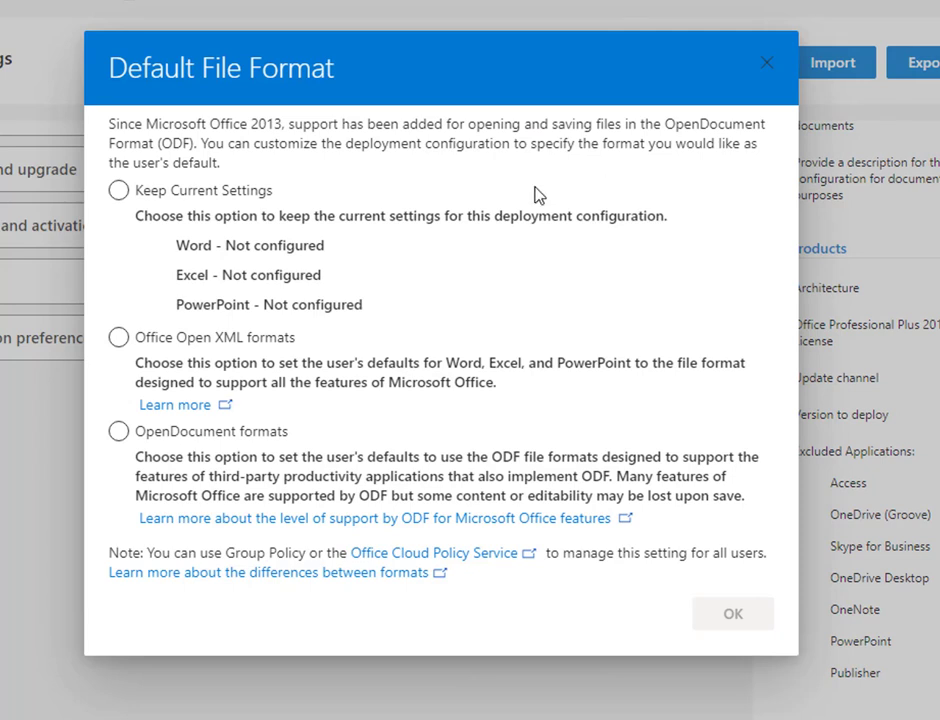
click(212, 338)
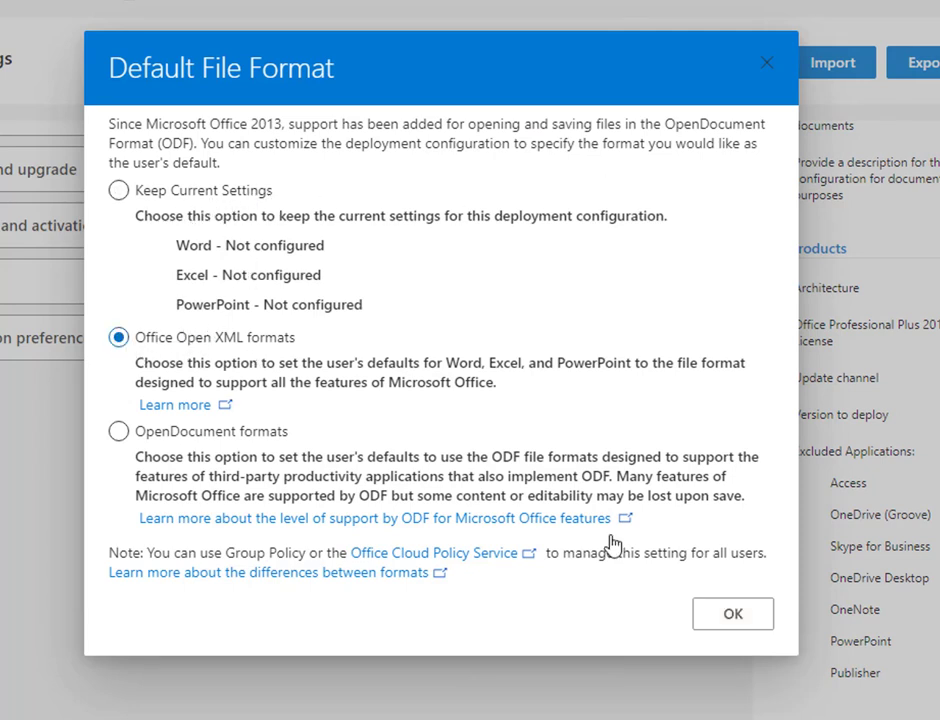
click(716, 618)
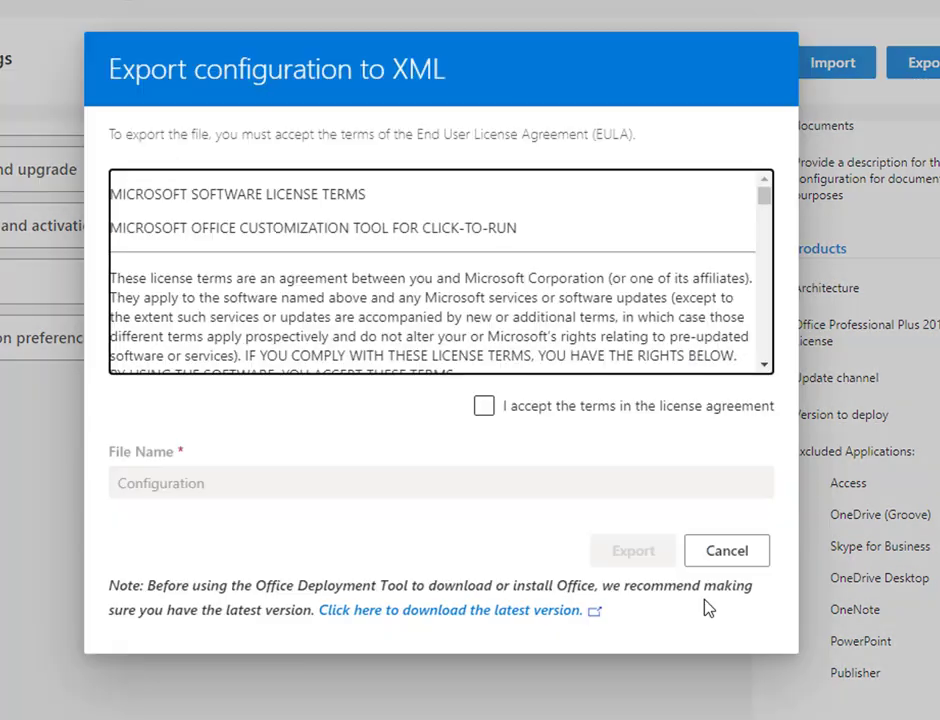
click(485, 406)
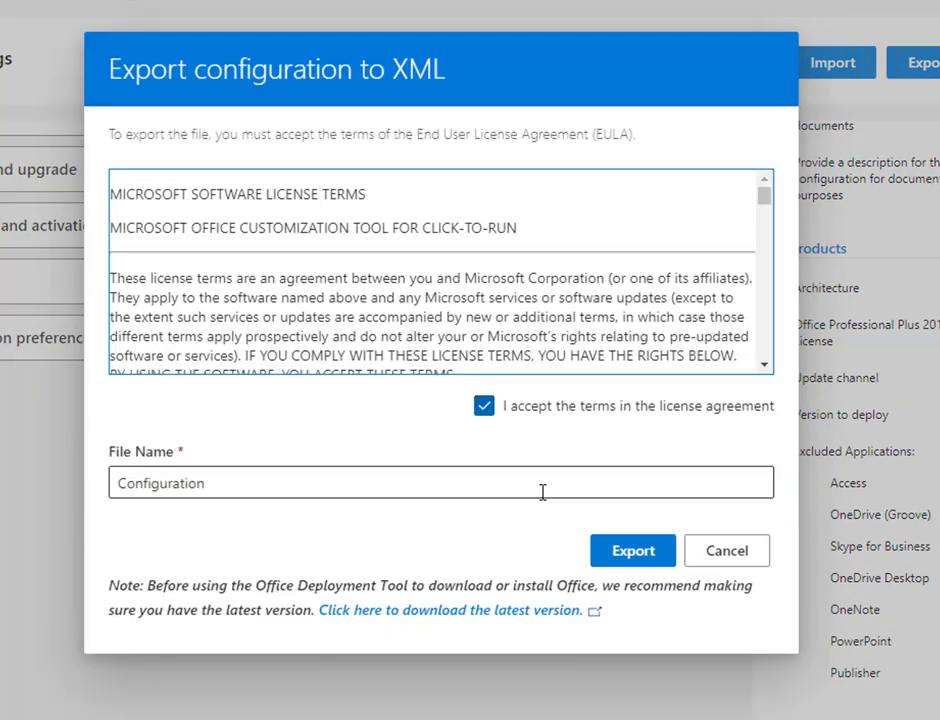
click(624, 562)
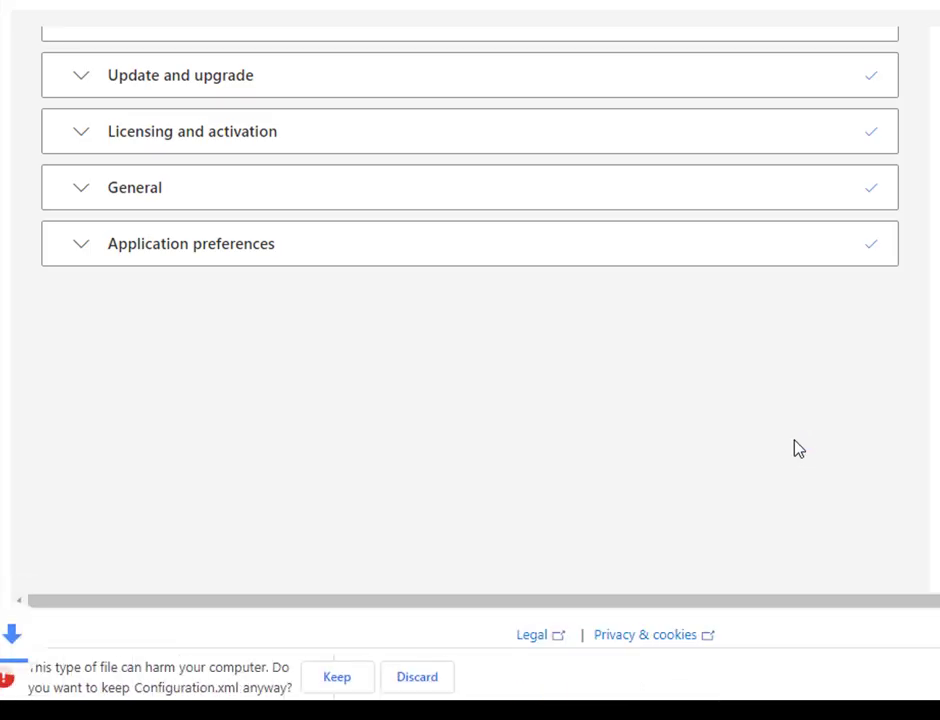
click(337, 677)
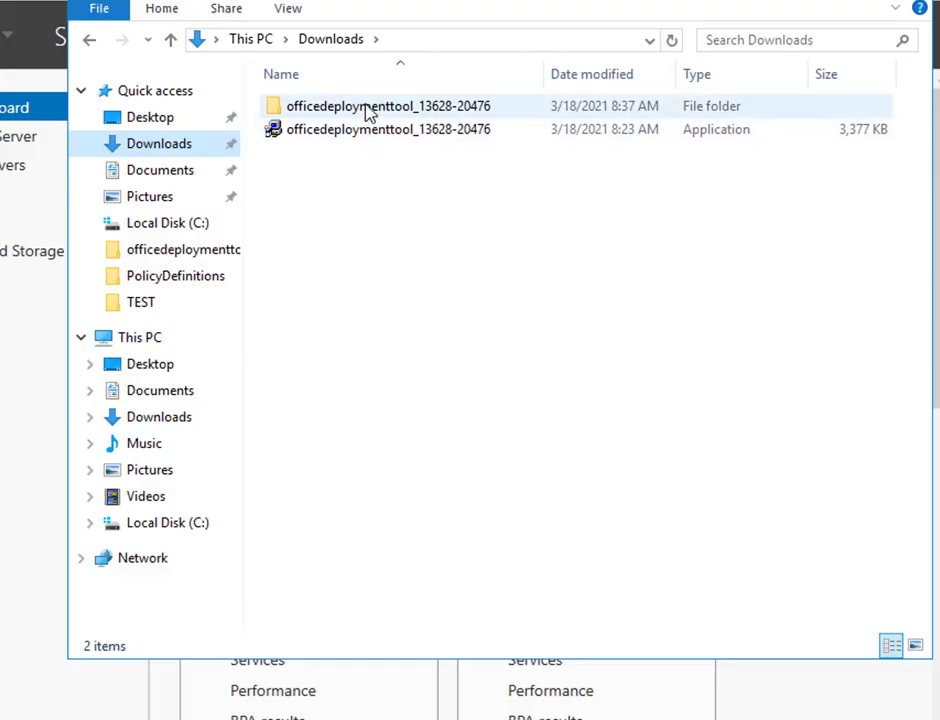
Step: Paste Configuration.xml into the office deployment tool folder and open it in Notepad
double_click(369, 113)
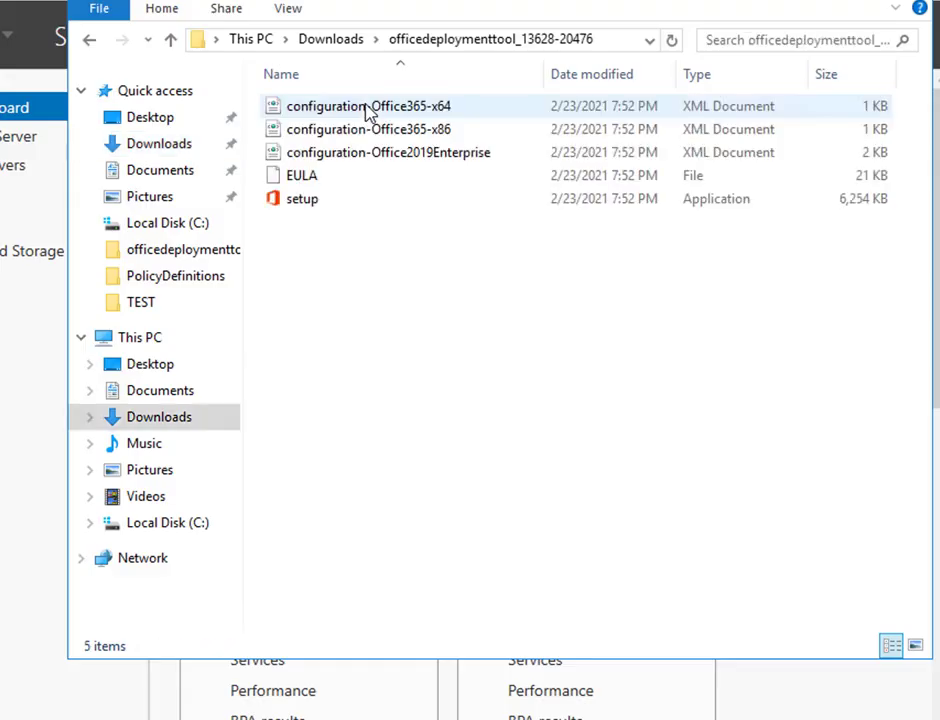
right_click(380, 326)
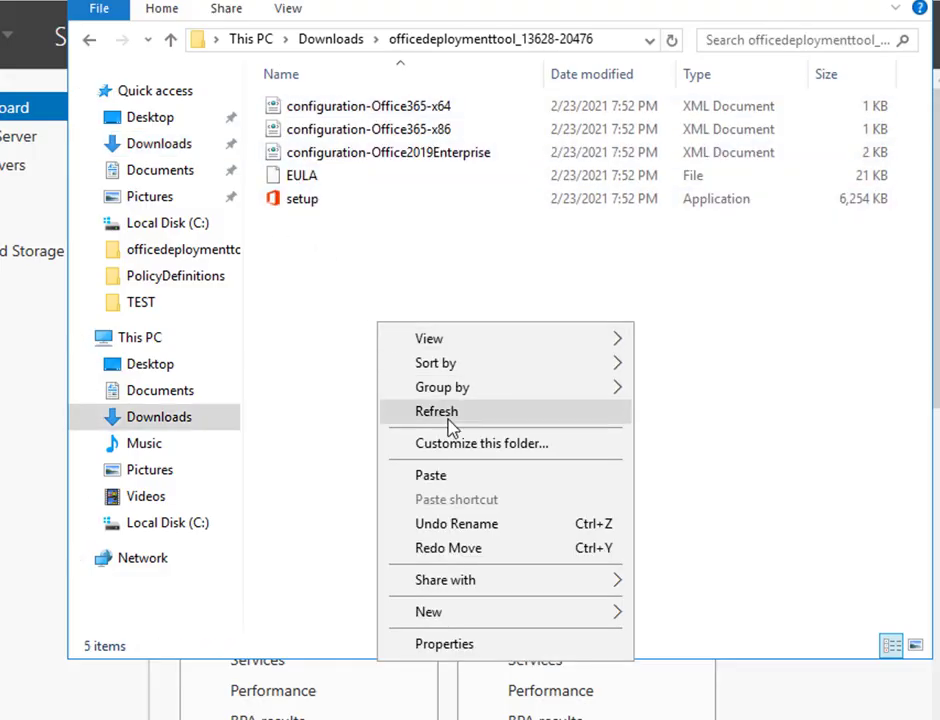
click(434, 478)
click(361, 315)
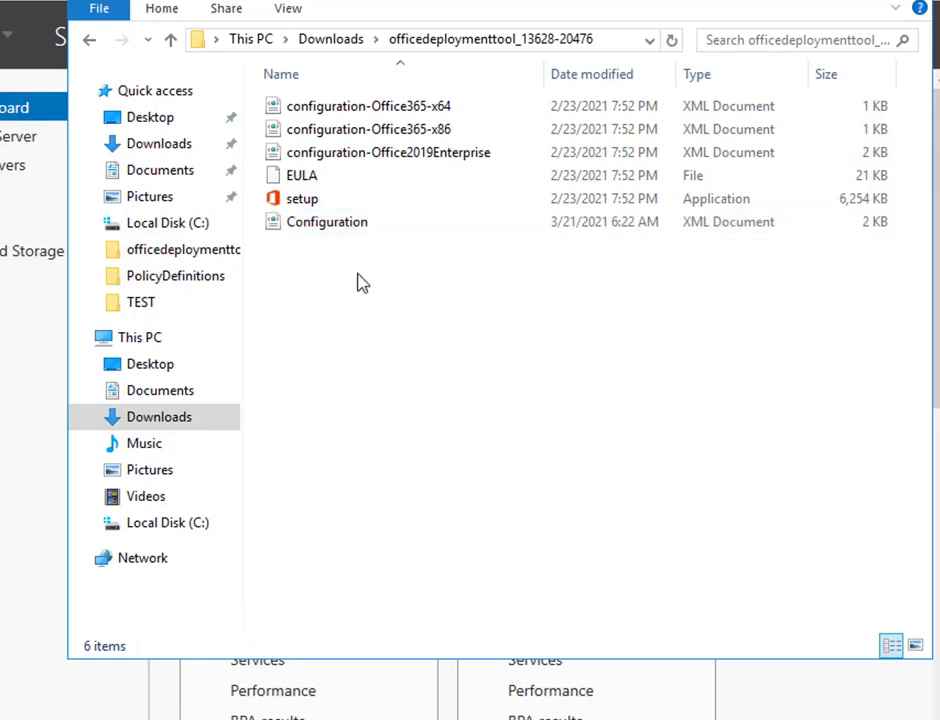
right_click(350, 228)
click(405, 264)
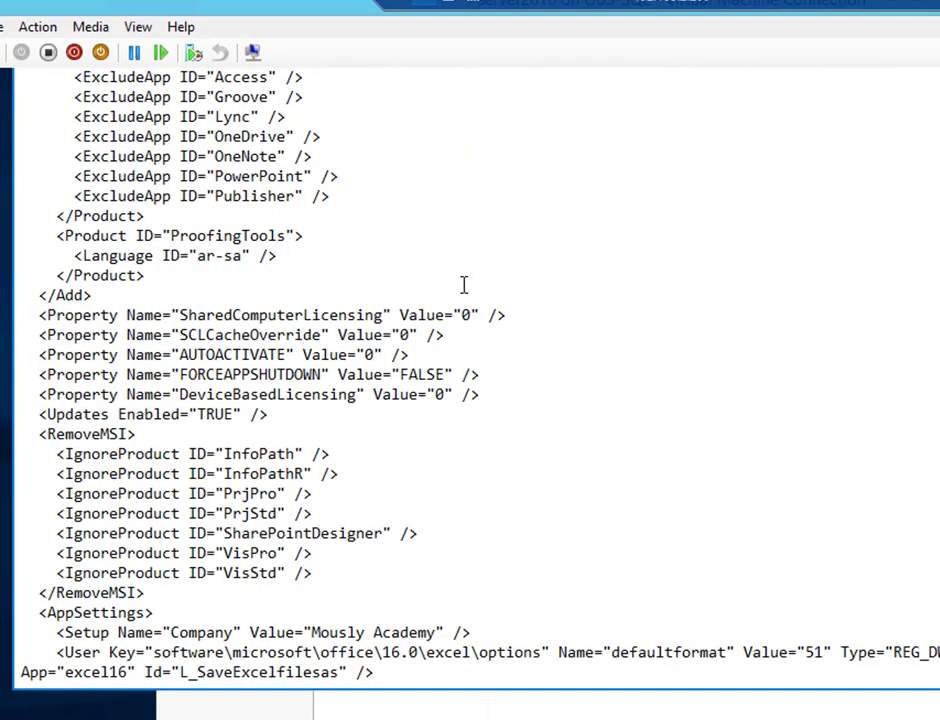
Step: Review Configuration.xml, selecting the SourcePath \\WIN-0LRS2H02A4H\office2019, then close Notepad
scroll(470, 380, down, 3)
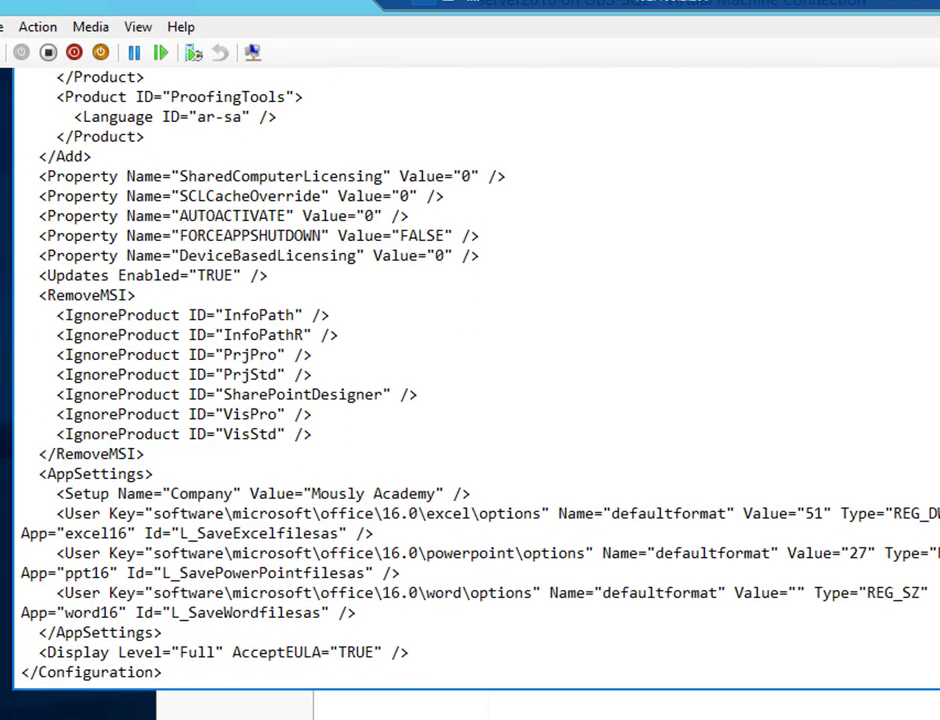
scroll(470, 380, up, 2)
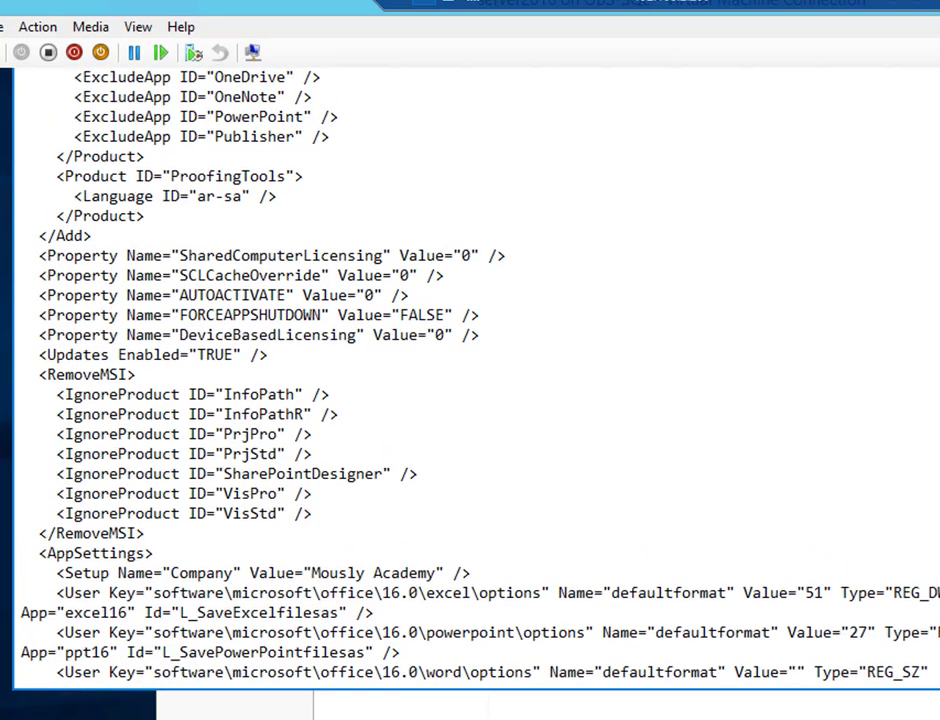
scroll(470, 380, up, 1)
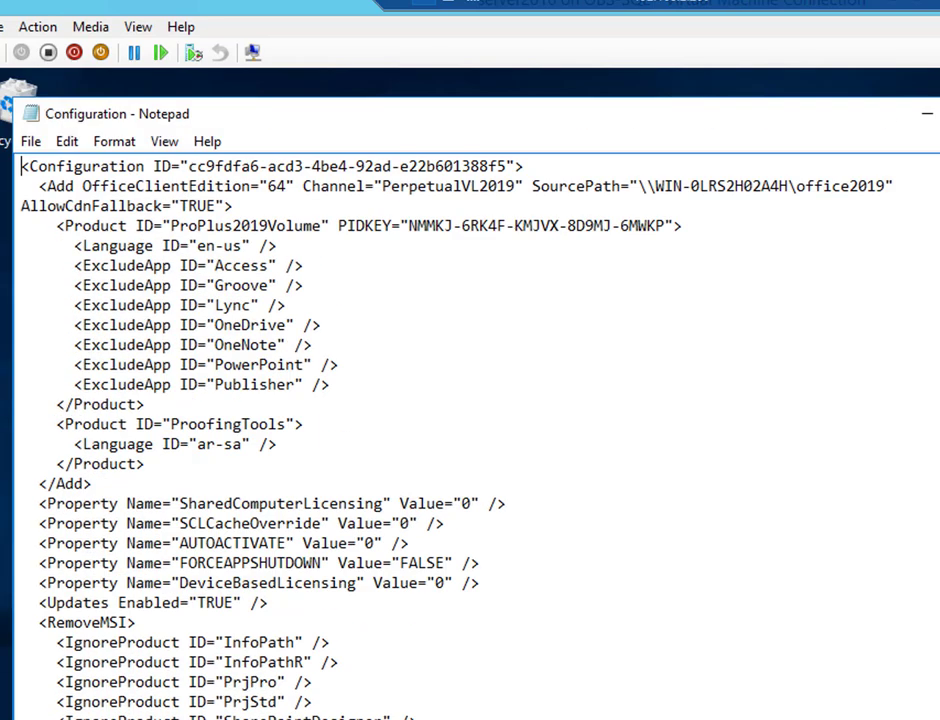
key(alt+F4)
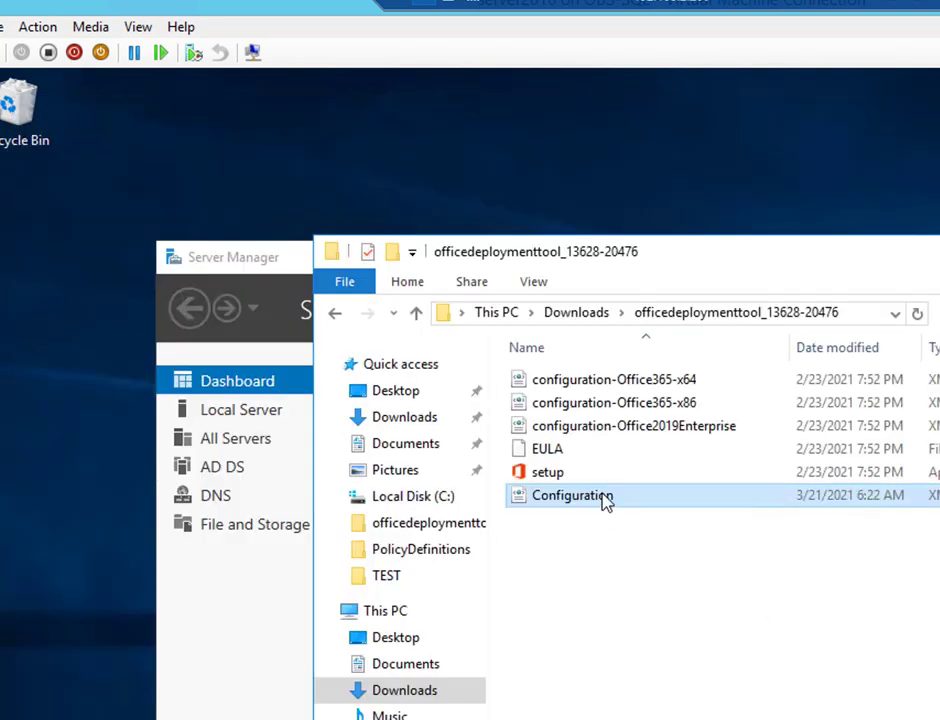
right_click(606, 497)
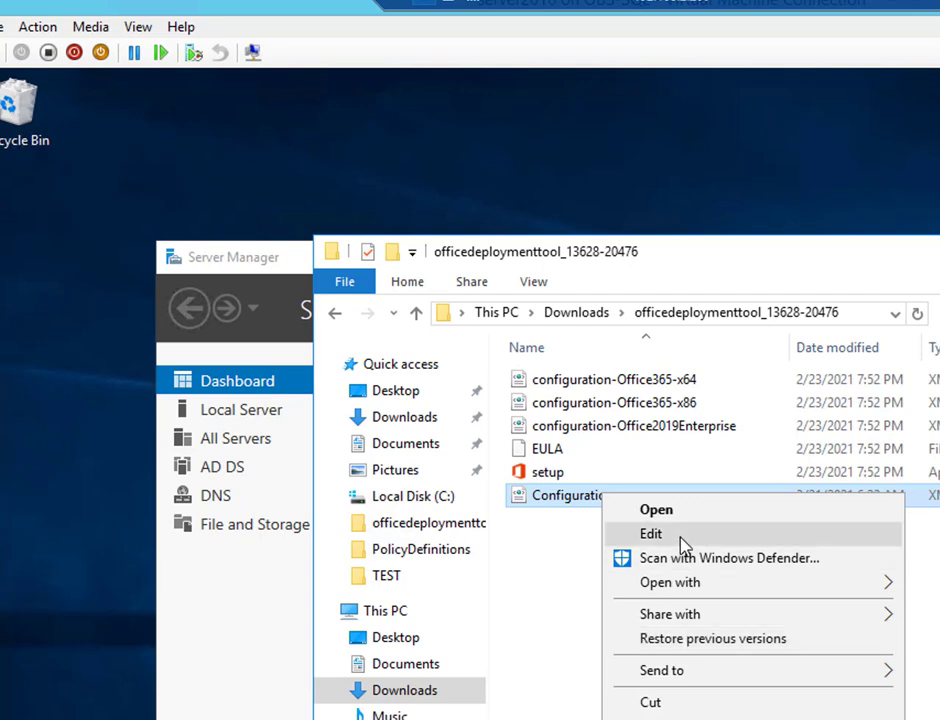
click(681, 545)
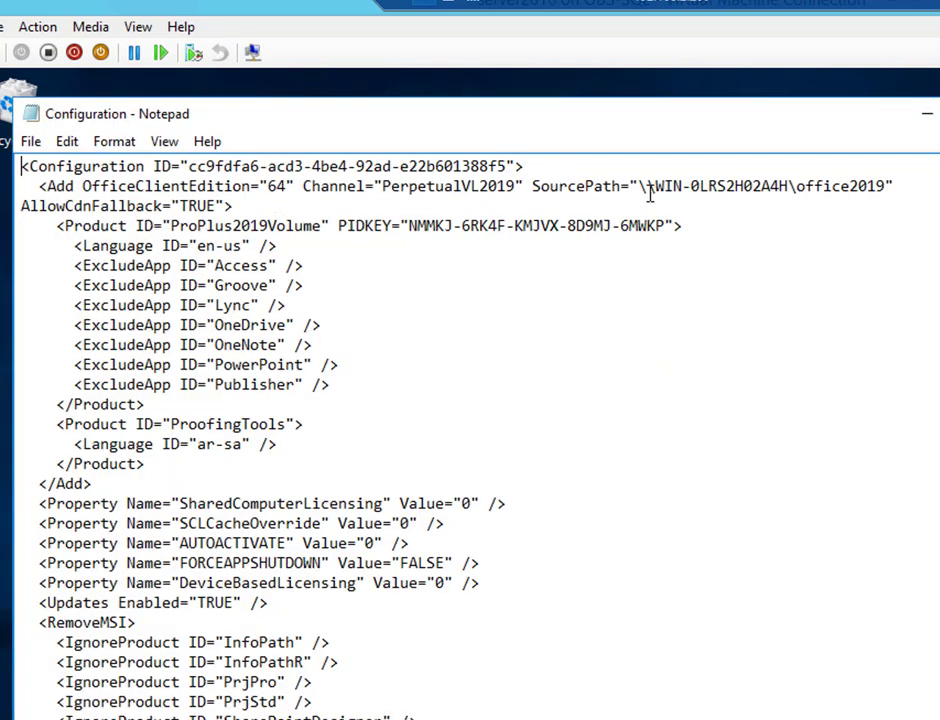
drag(641, 186, 885, 186)
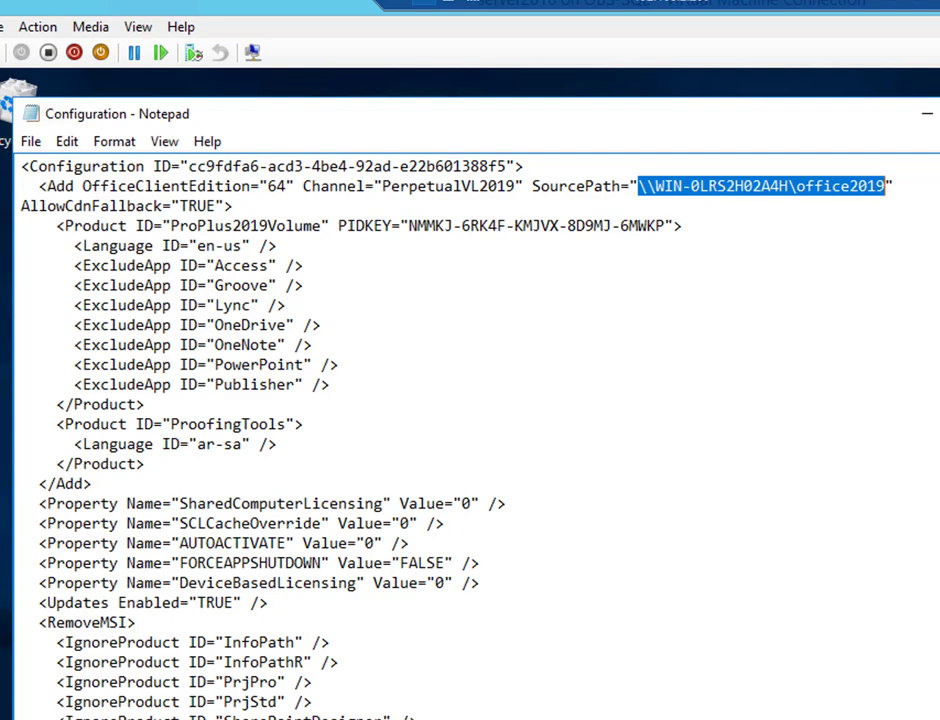
key(alt+F4)
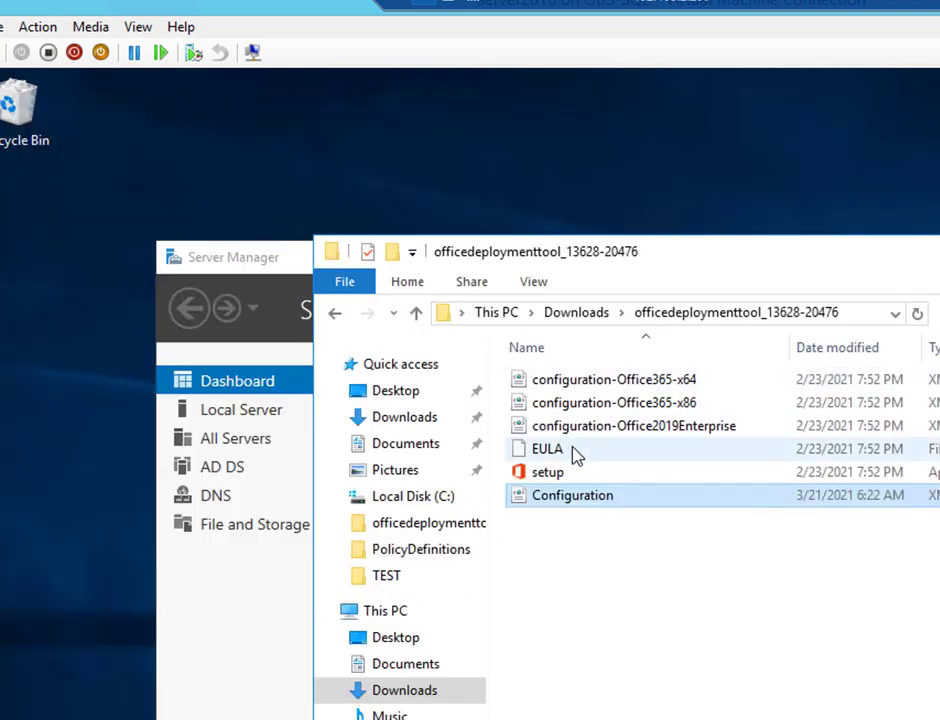
Step: Create a new empty text document named install.bat in the office deployment tool folder
click(590, 428)
shift+click(610, 382)
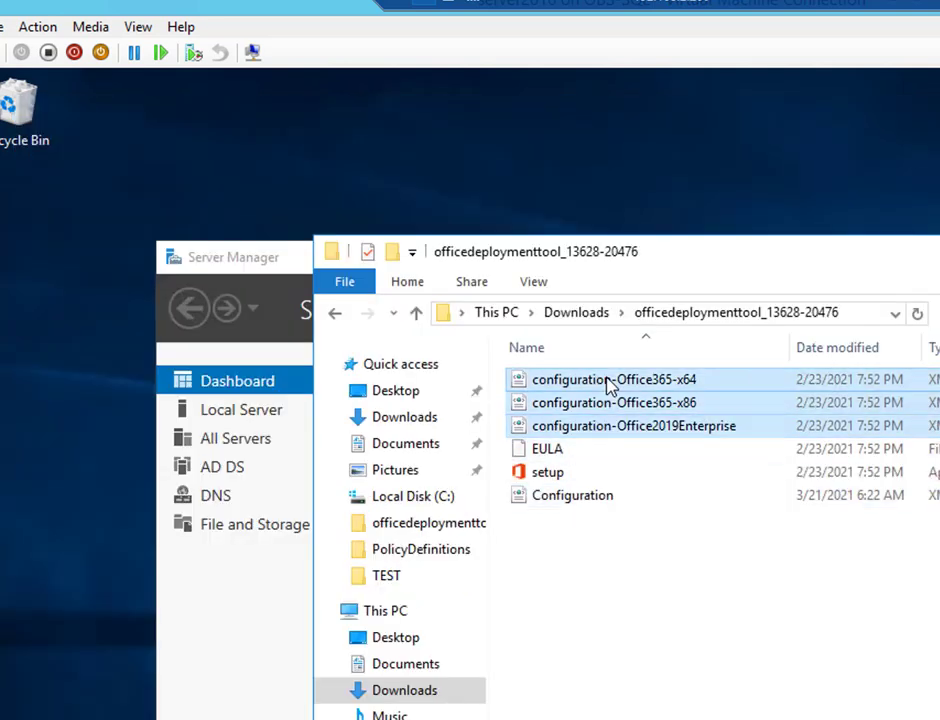
click(636, 577)
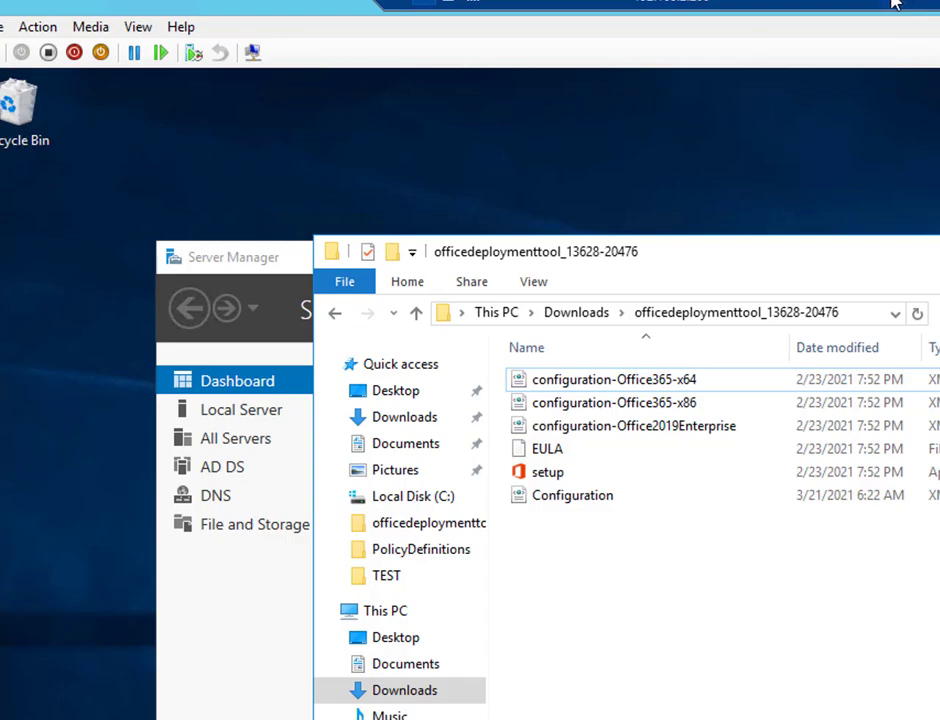
right_click(703, 258)
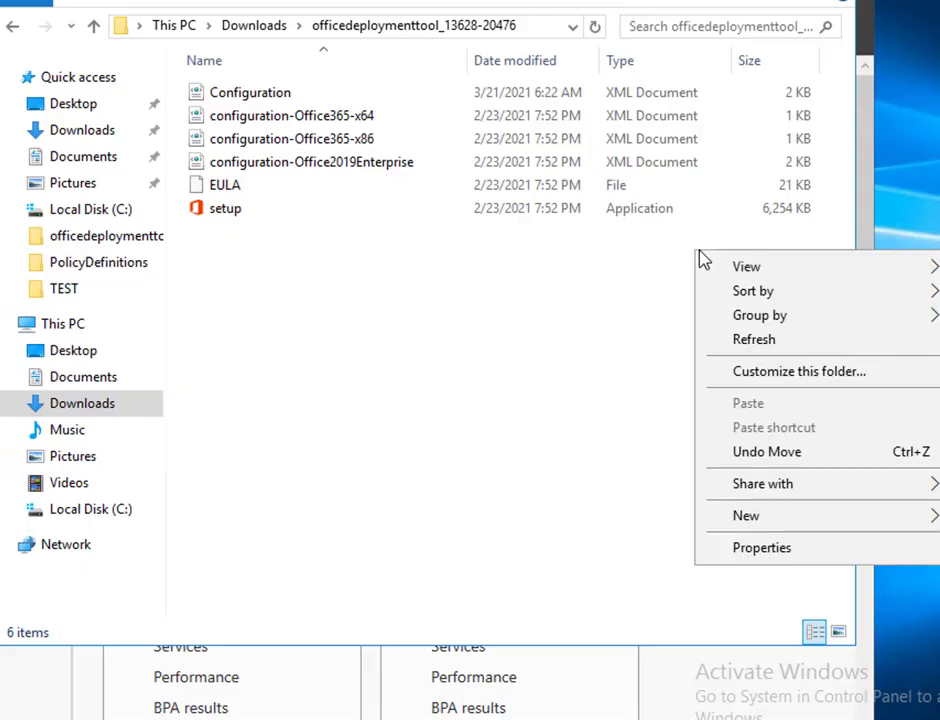
click(211, 243)
right_click(211, 243)
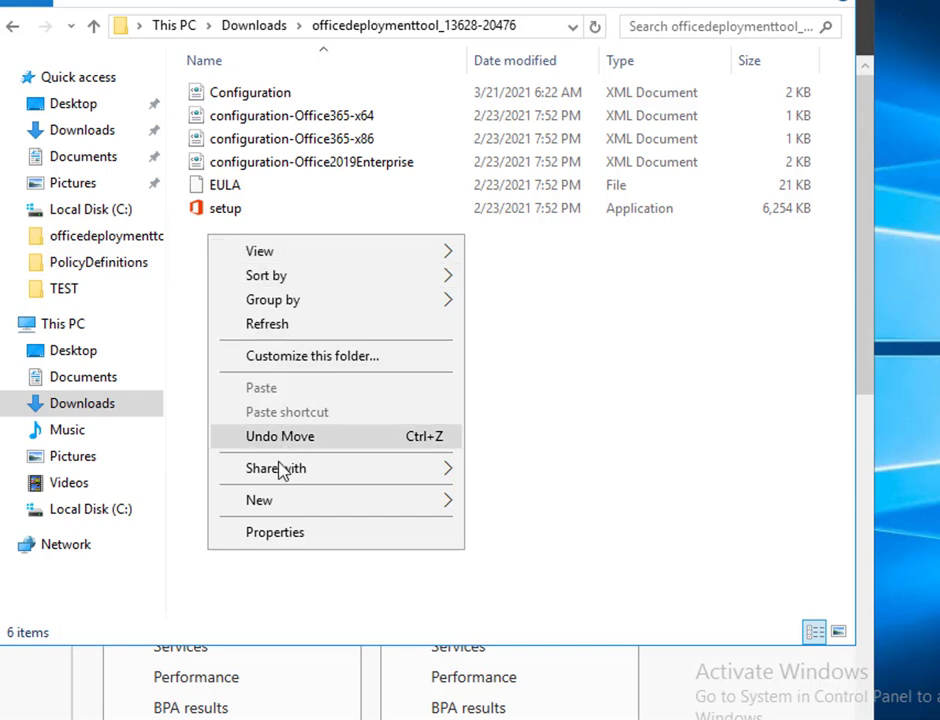
mouse_move(367, 514)
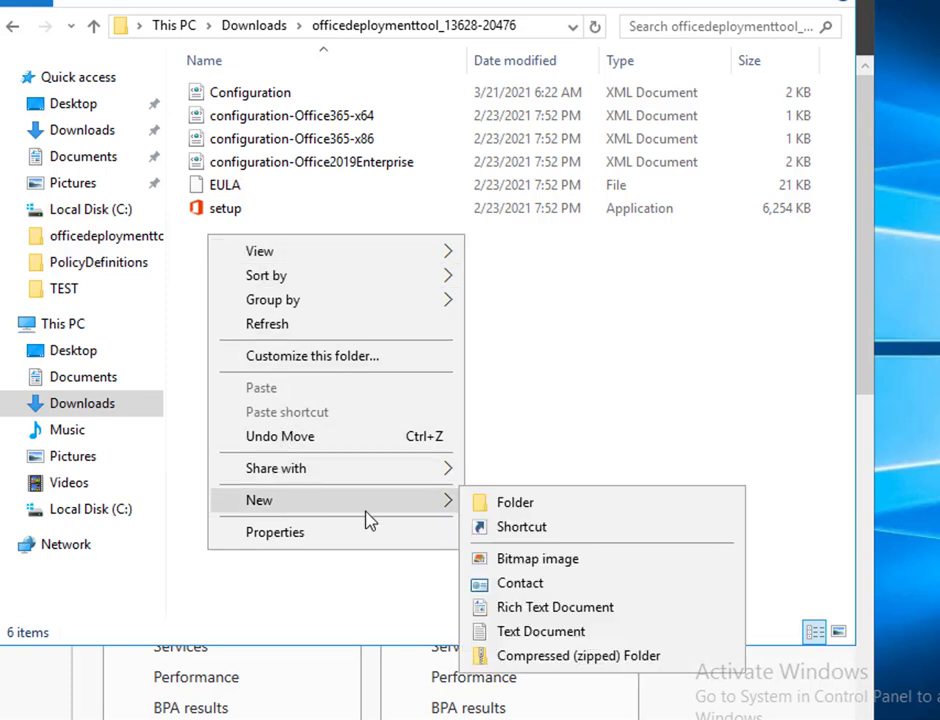
click(510, 633)
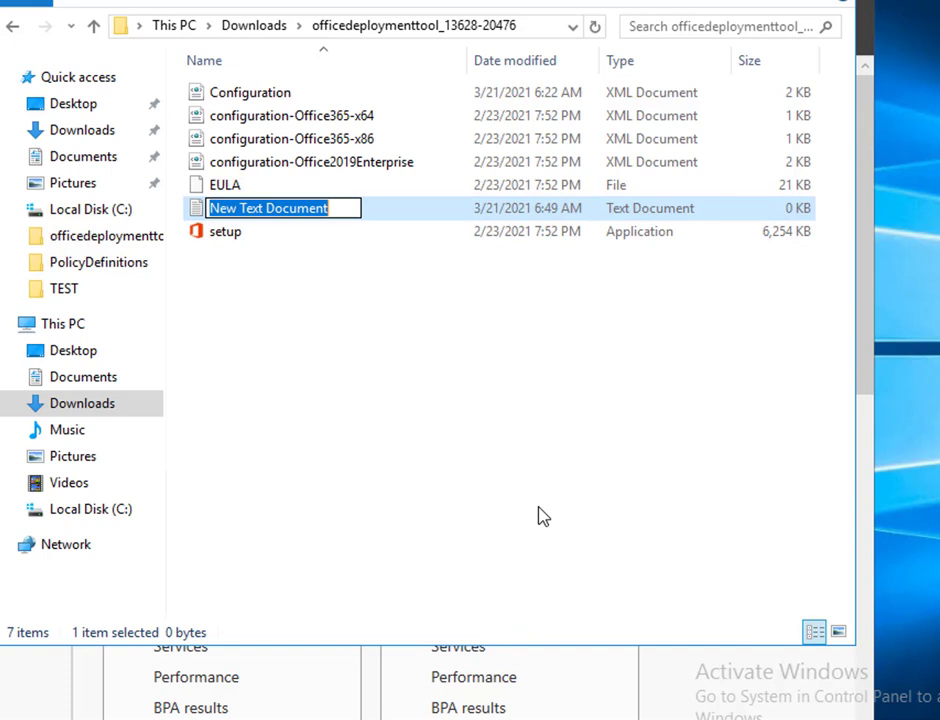
text(install)
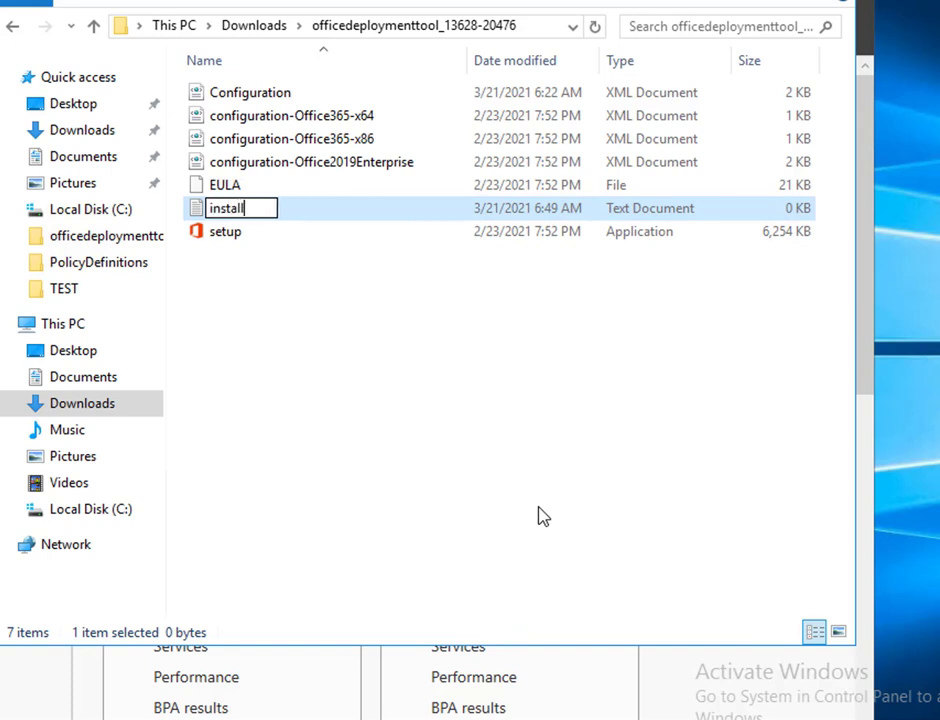
text(.bat)
key(Return)
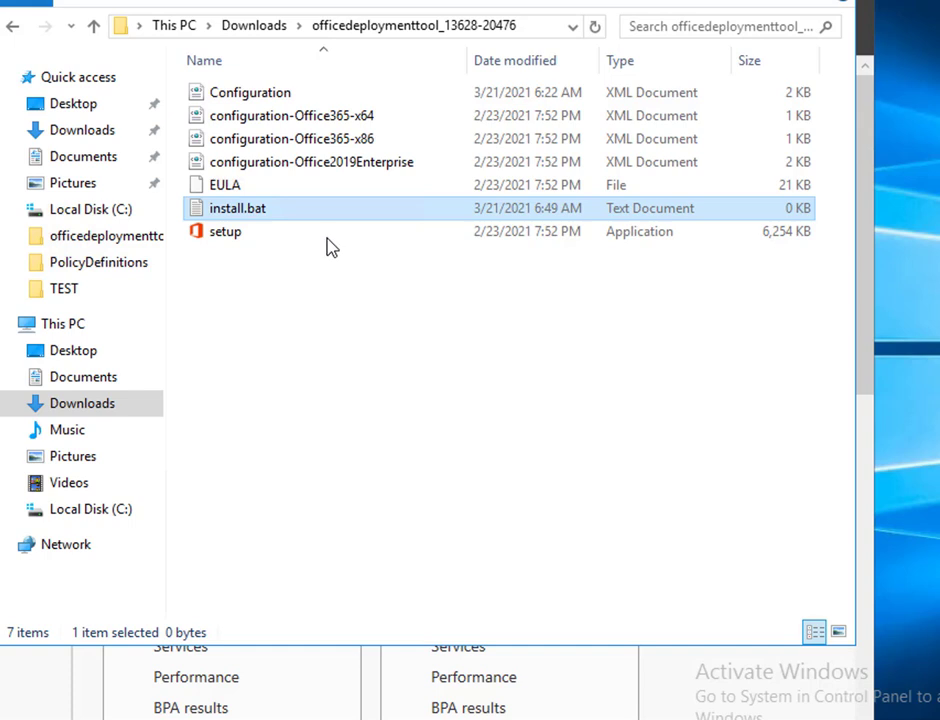
click(226, 6)
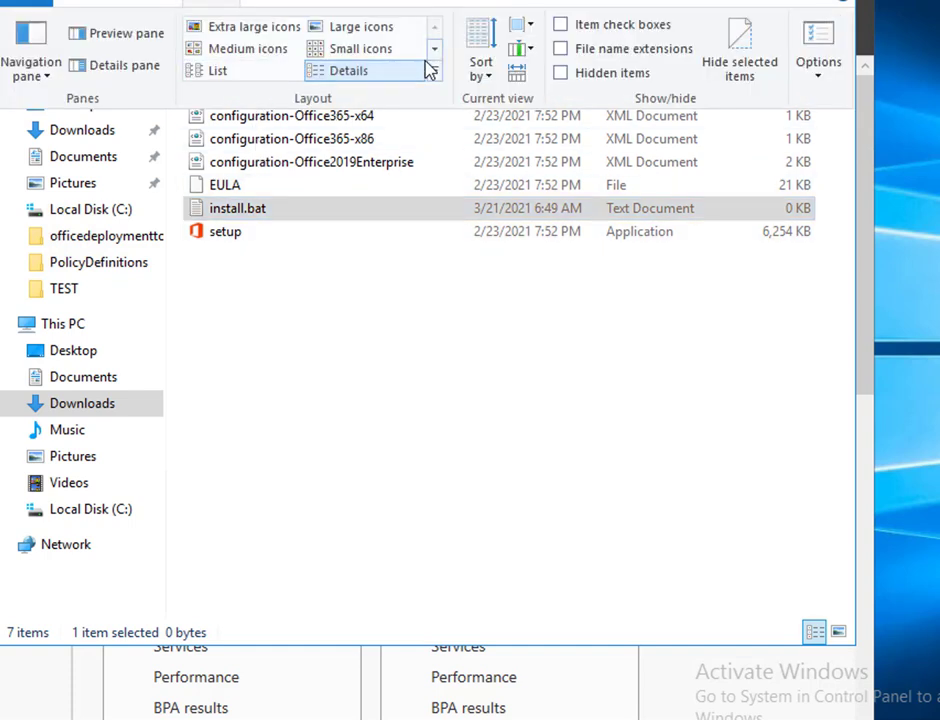
Step: Turn on Show hidden files, folders, and drives and untick Hide extensions for known file types
click(818, 80)
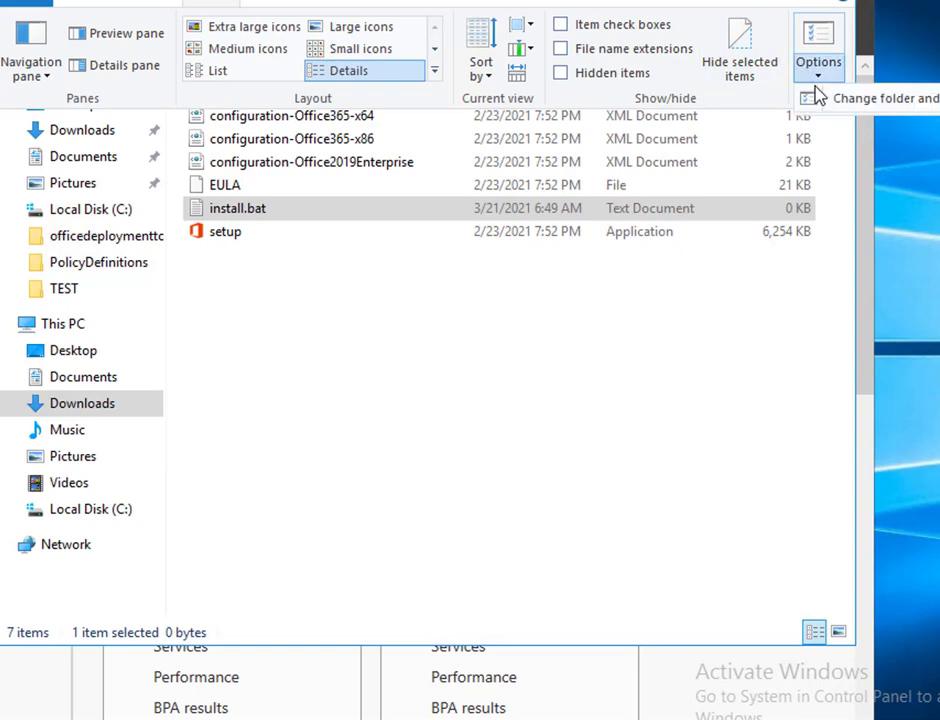
click(832, 99)
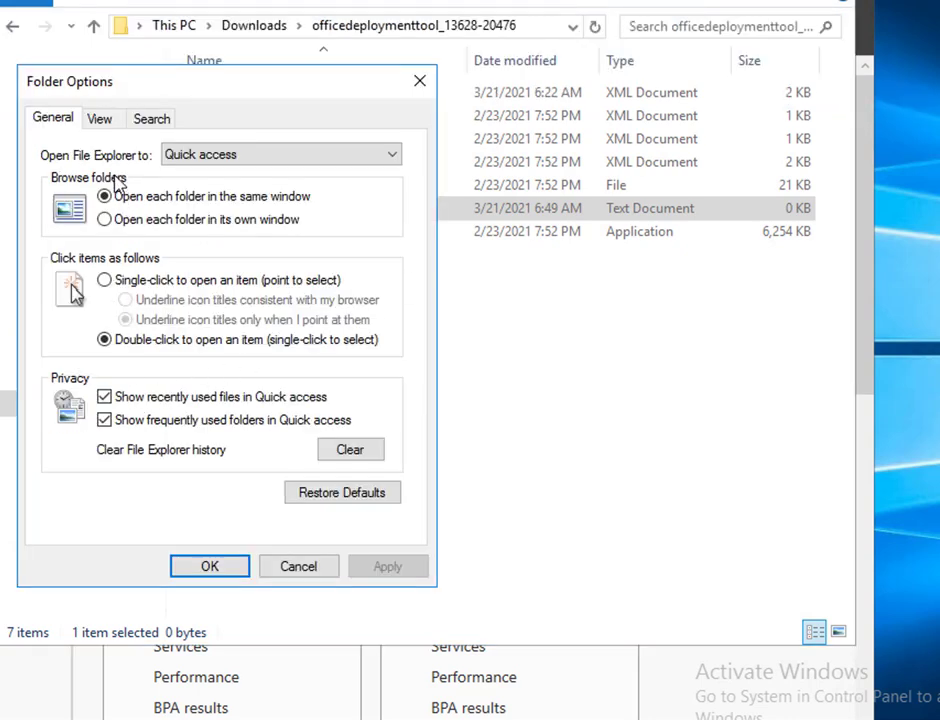
click(100, 120)
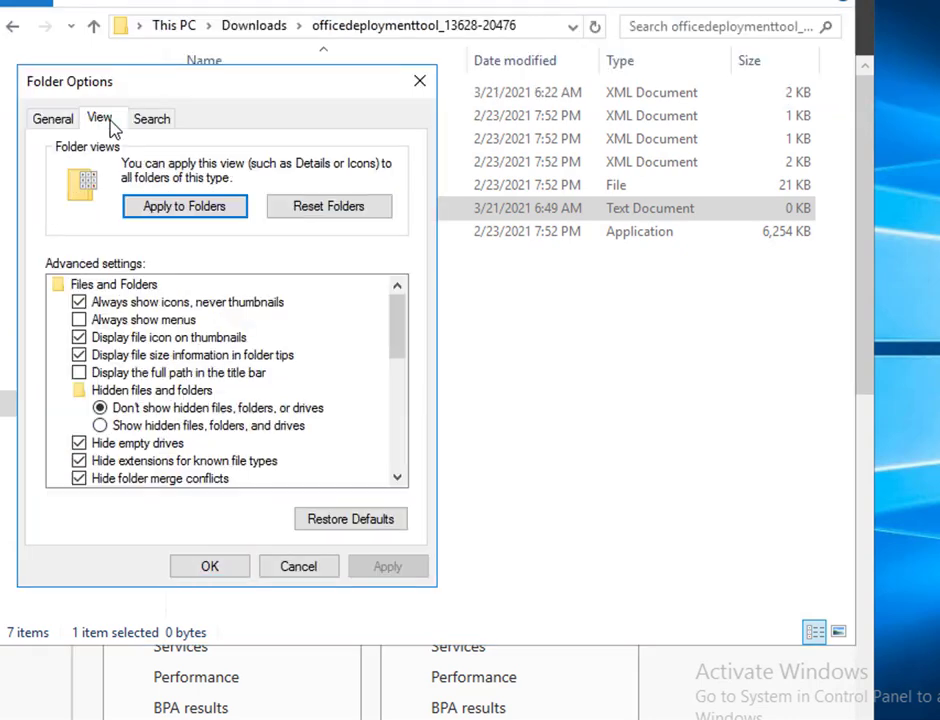
click(155, 426)
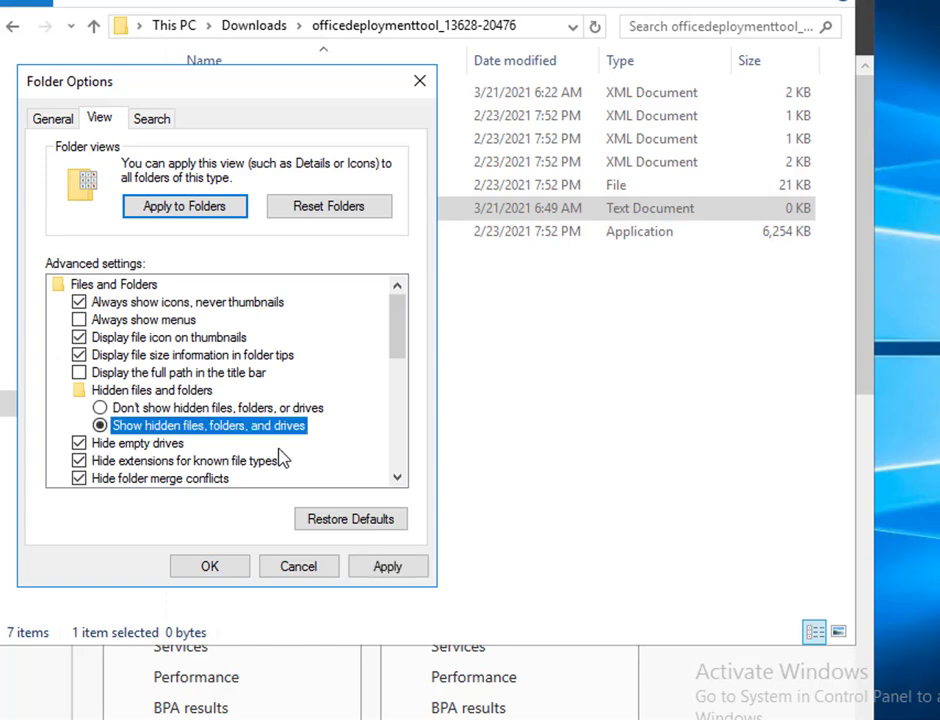
key(Down)
key(Down)
key(space)
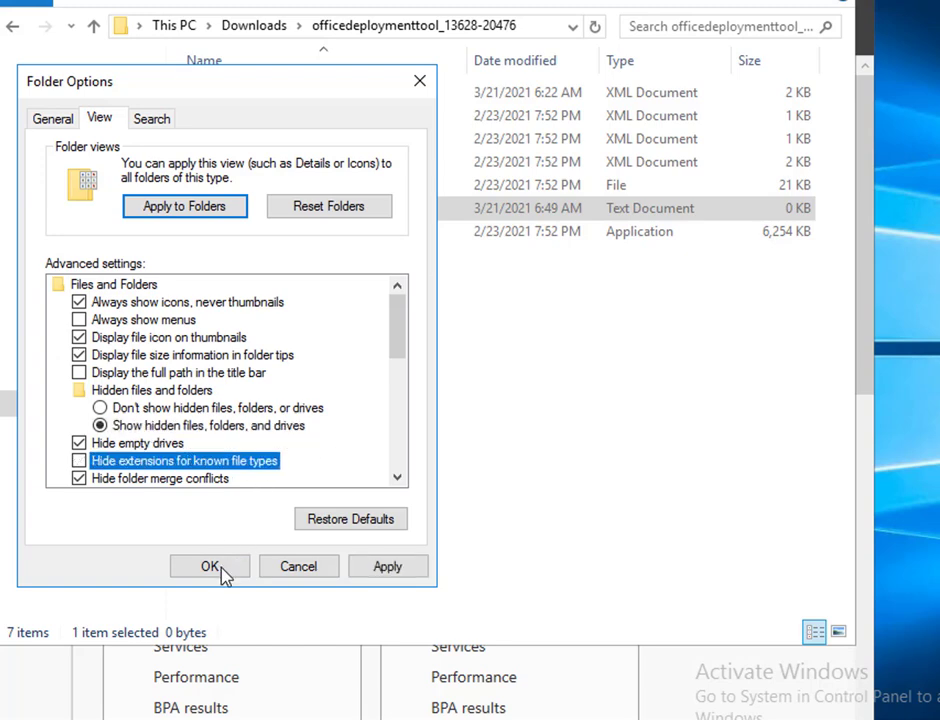
click(210, 567)
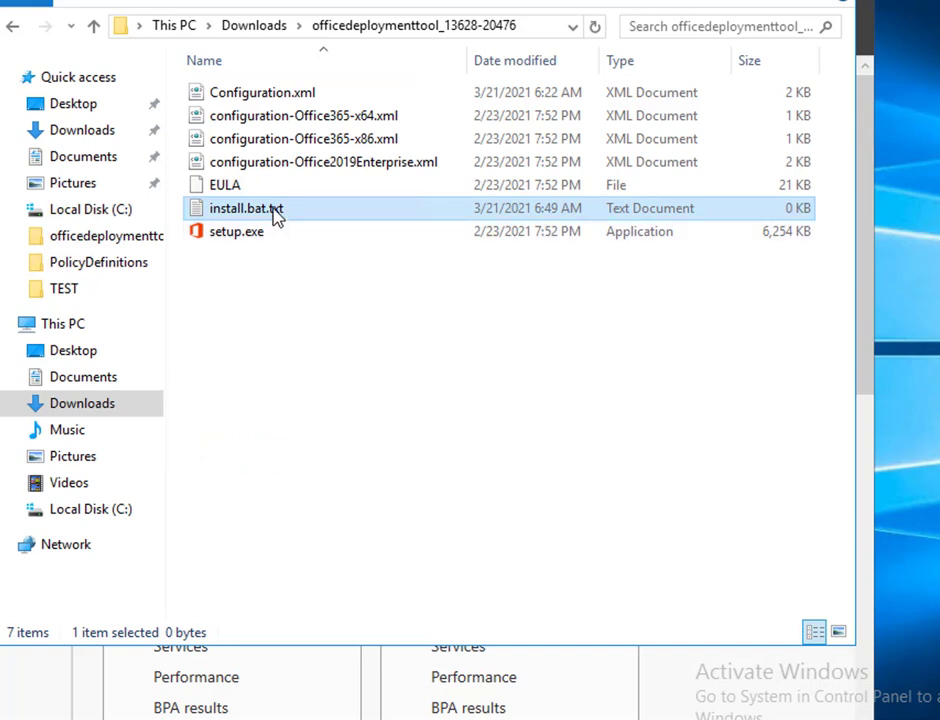
Step: Write 'setup /configure Configuration.xml' into install.bat.txt, copying the file name from Explorer, then close Notepad
right_click(278, 218)
click(323, 281)
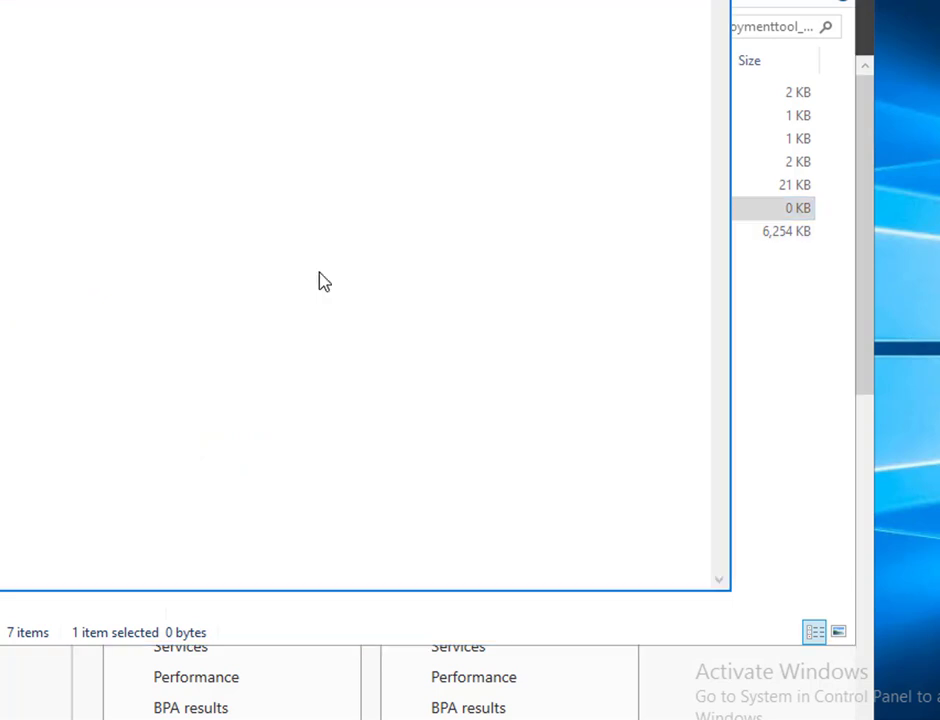
text(set)
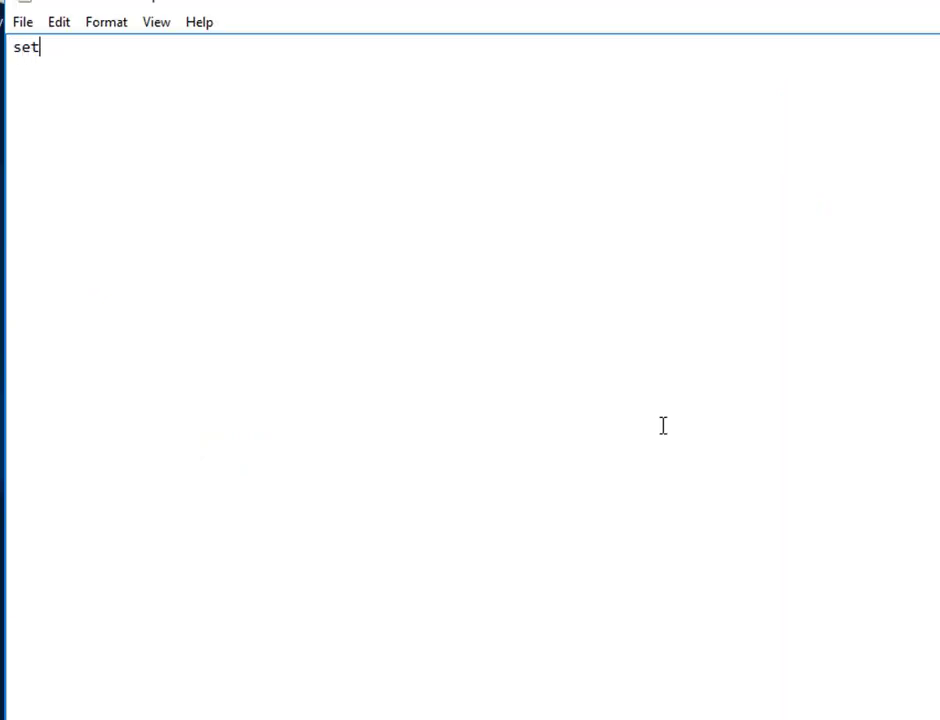
text(up /configure)
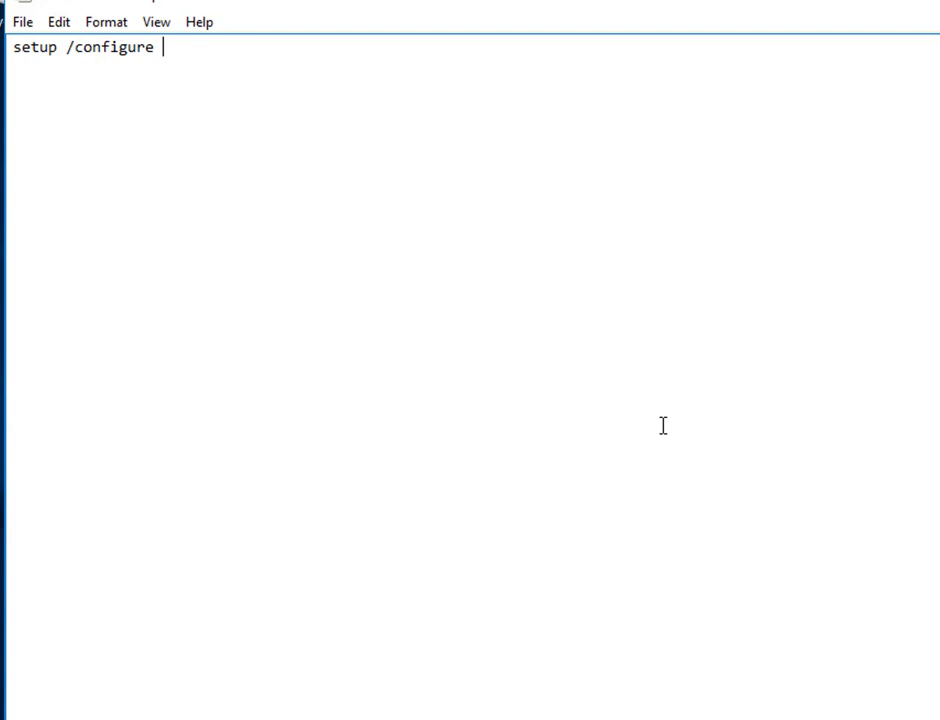
key(alt+Tab)
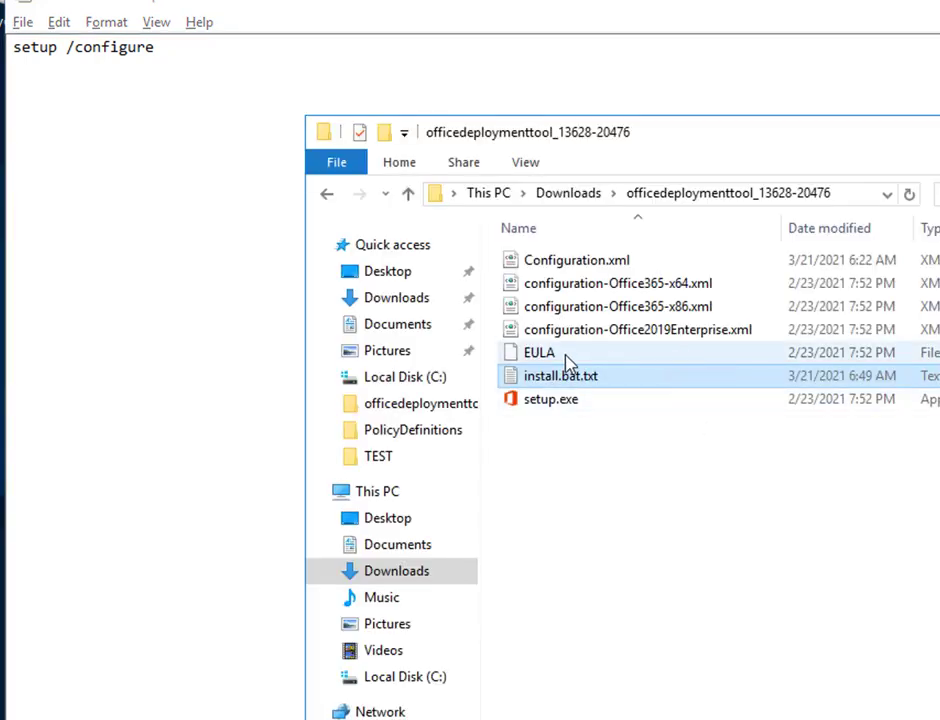
click(592, 263)
click(592, 263)
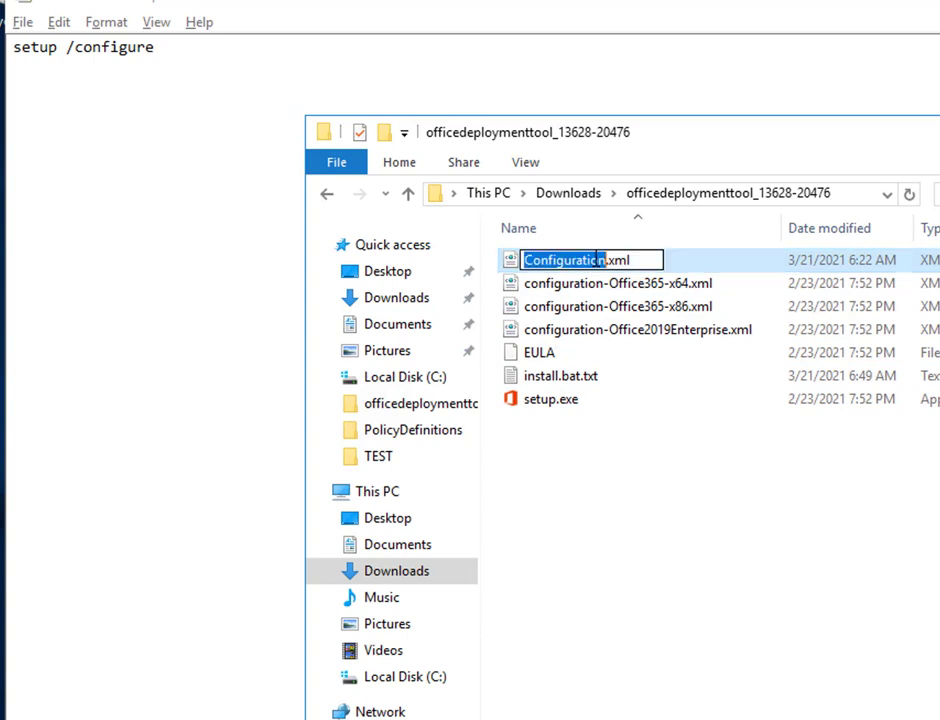
key(ctrl+a)
key(ctrl+c)
key(alt+Tab)
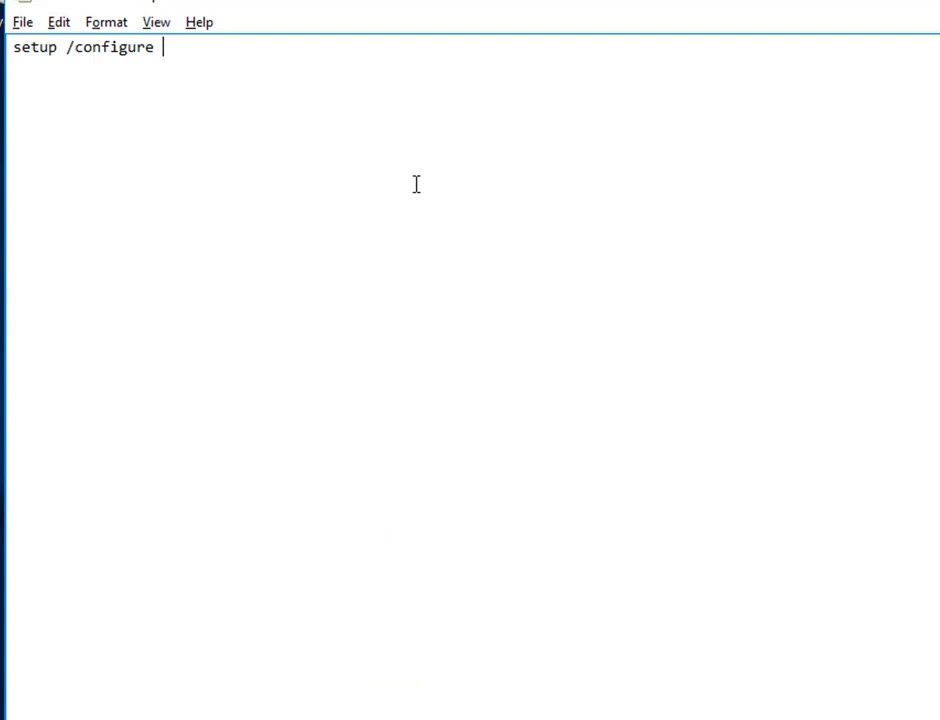
key(ctrl+v)
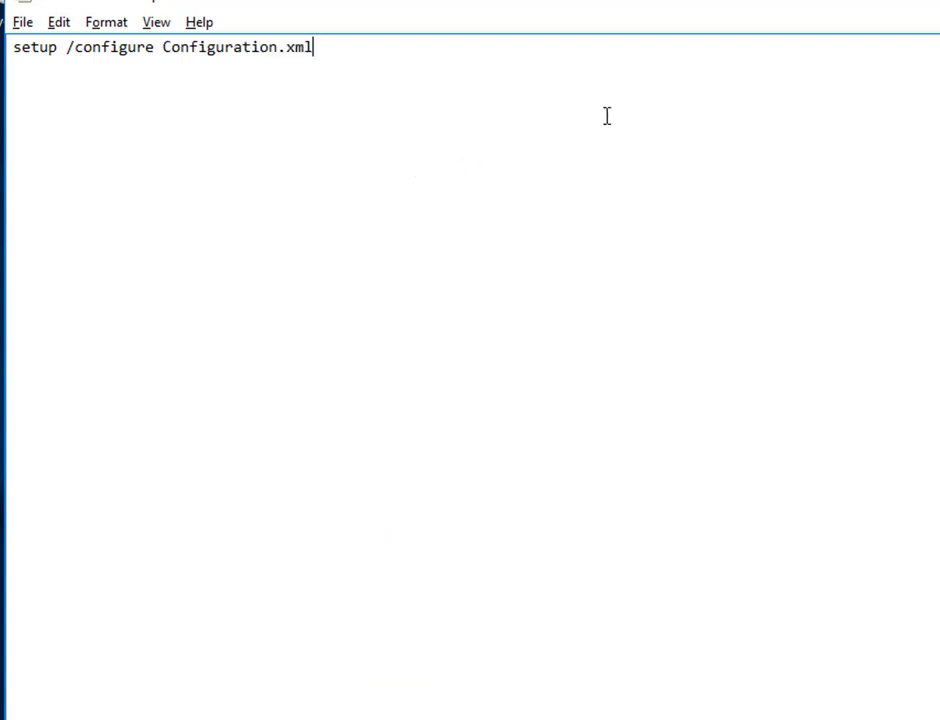
key(alt+F4)
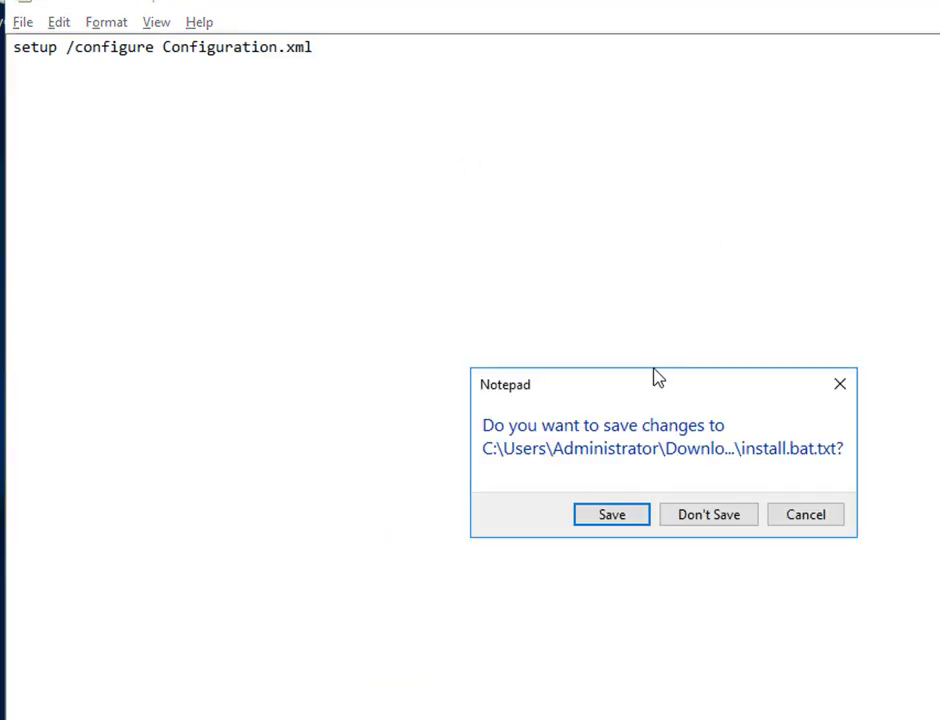
Step: Save install.bat.txt and rename it to install.bat, confirming the extension change
click(607, 518)
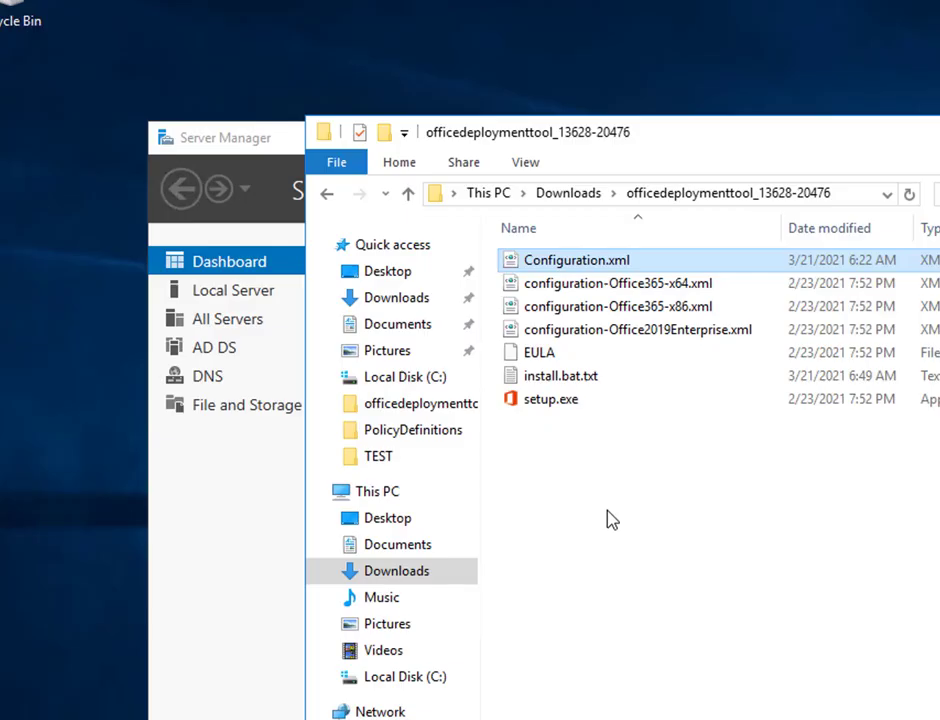
click(571, 378)
click(575, 378)
key(End)
key(BackSpace)
key(BackSpace)
key(BackSpace)
key(BackSpace)
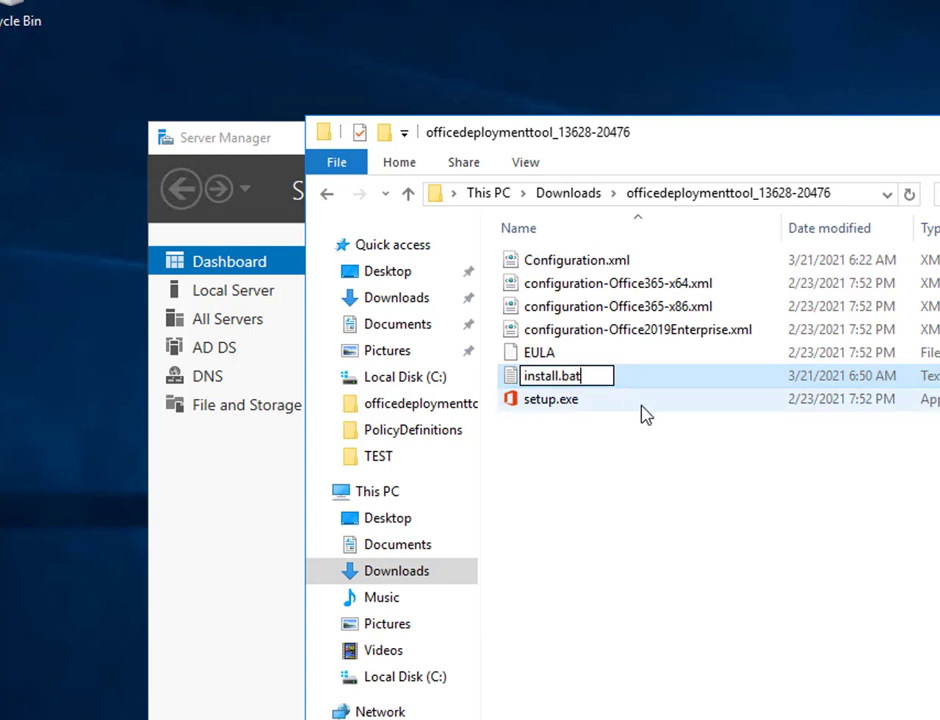
key(Return)
click(780, 518)
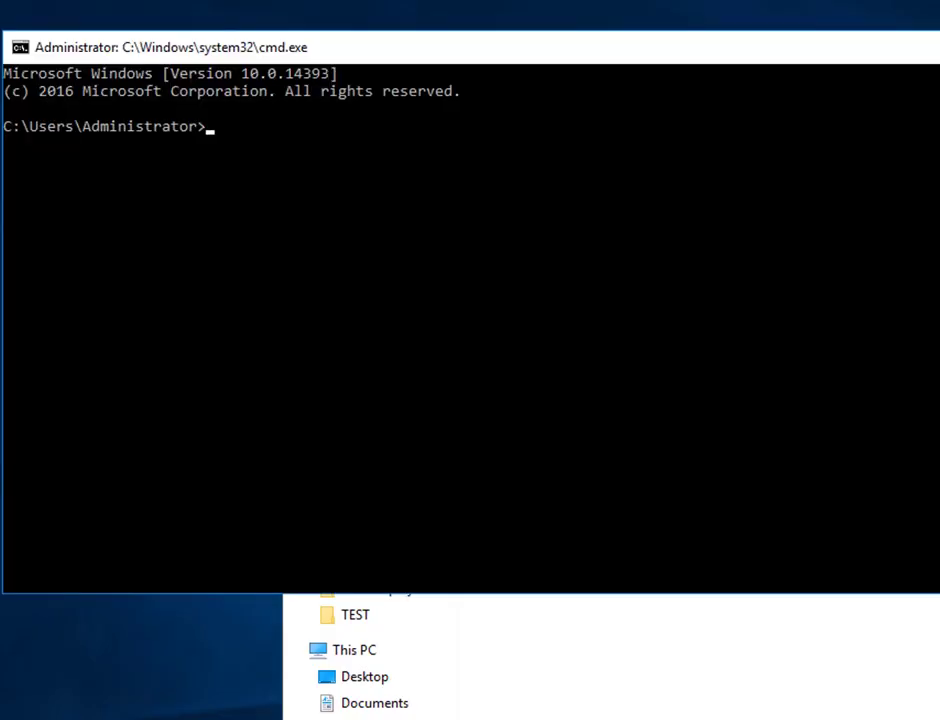
Step: Change the Command Prompt's working directory to C:\office2019
text(cd\)
key(Return)
text(cd of)
key(Tab)
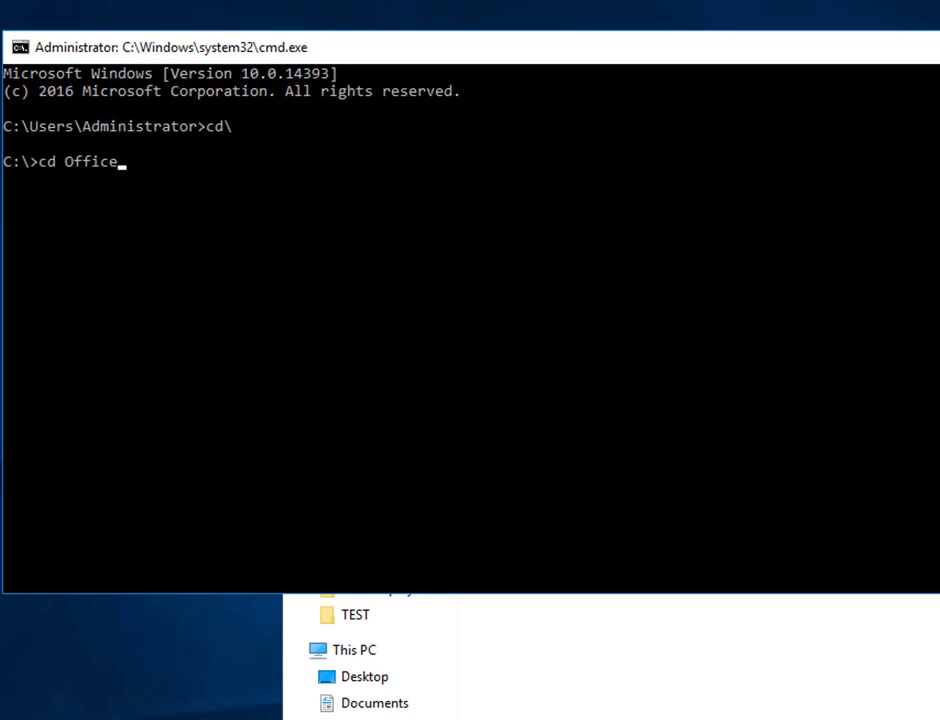
key(Tab)
key(Return)
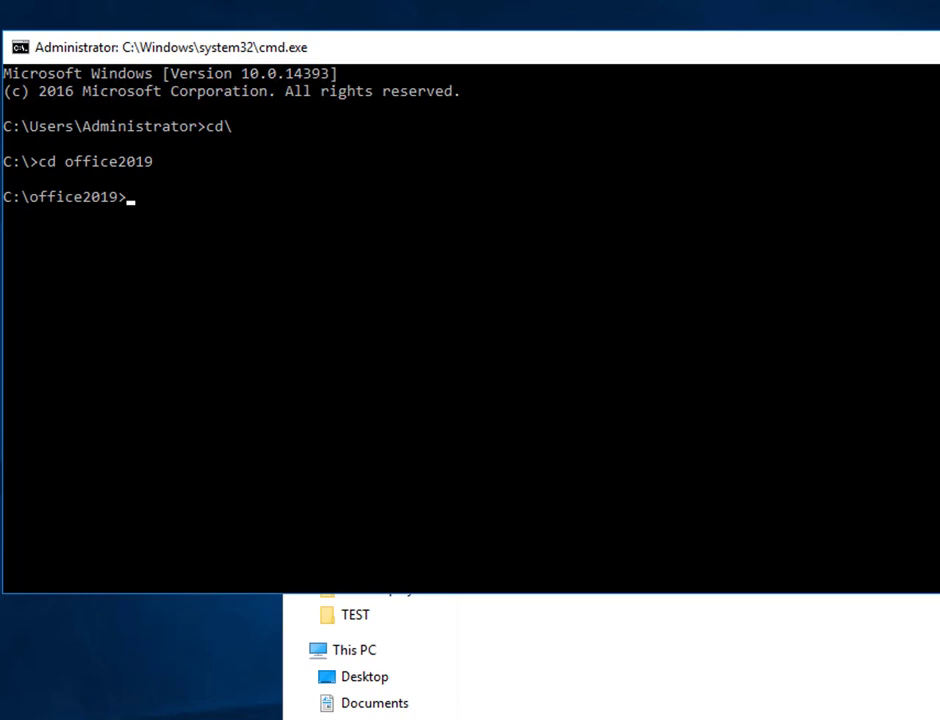
Step: Enter 'setup /download Configuration.xml' at the prompt without running it
text(setup.exe)
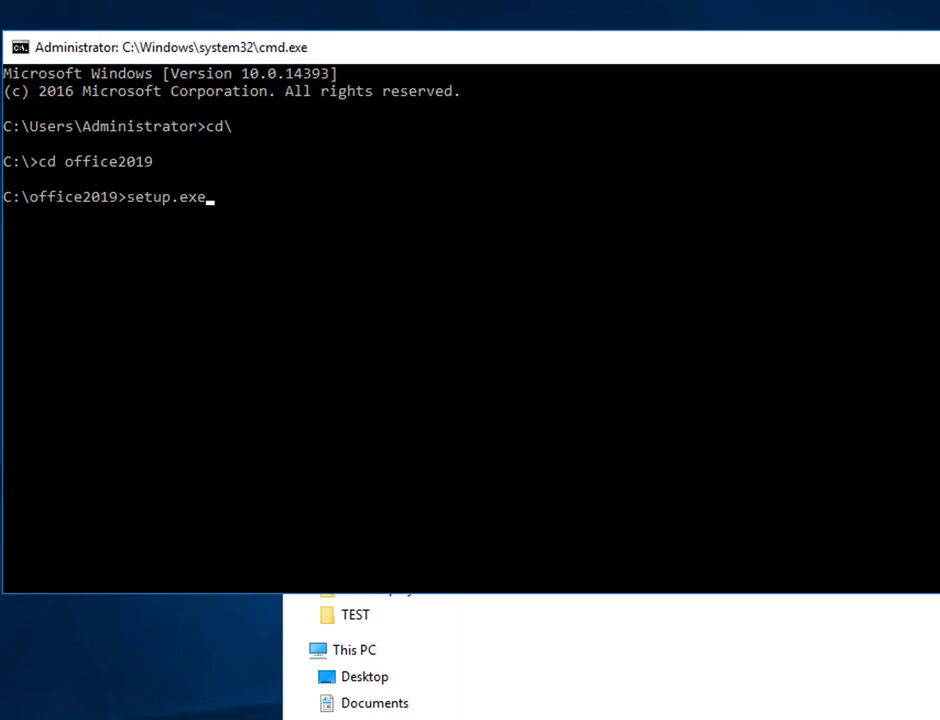
key(BackSpace)
key(BackSpace)
key(BackSpace)
key(BackSpace)
text(/download)
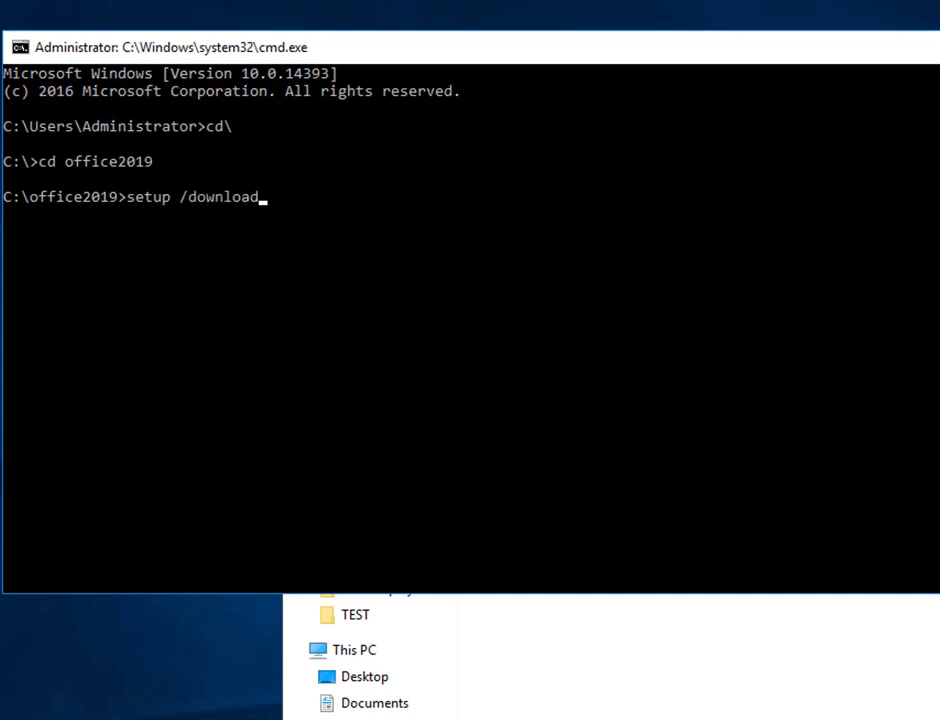
text( con)
key(Tab)
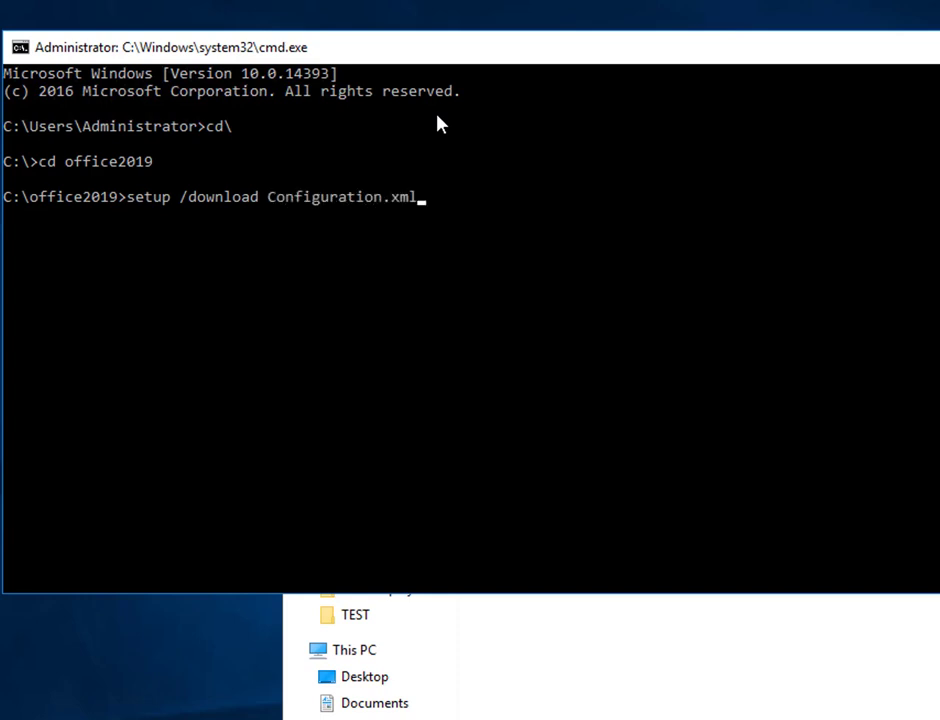
key(alt+Tab)
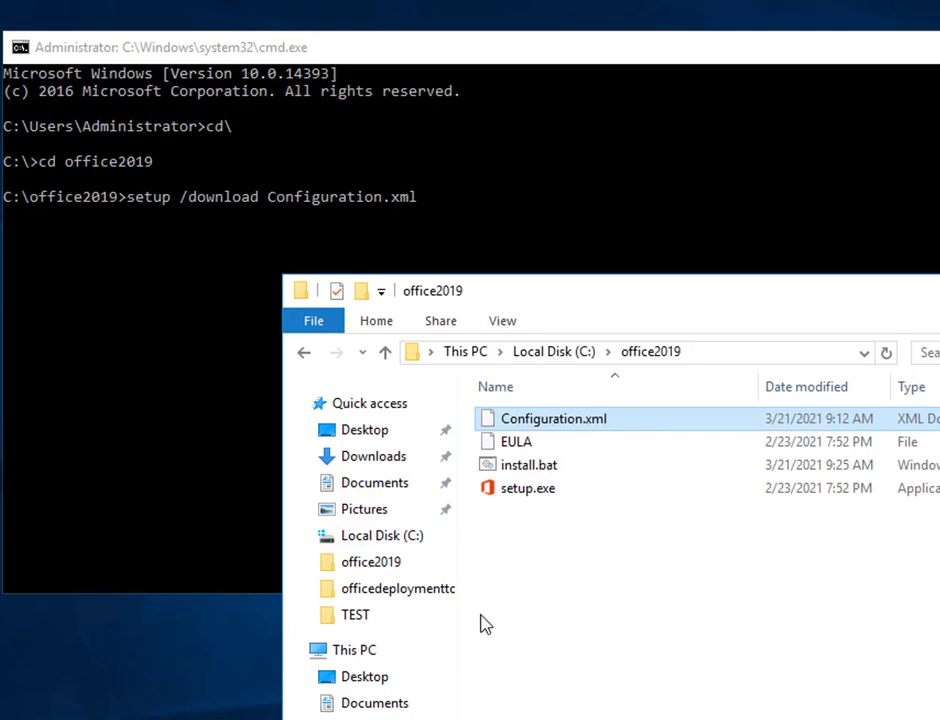
Step: Run setup /download Configuration.xml to start downloading Office 2019
click(152, 405)
key(Return)
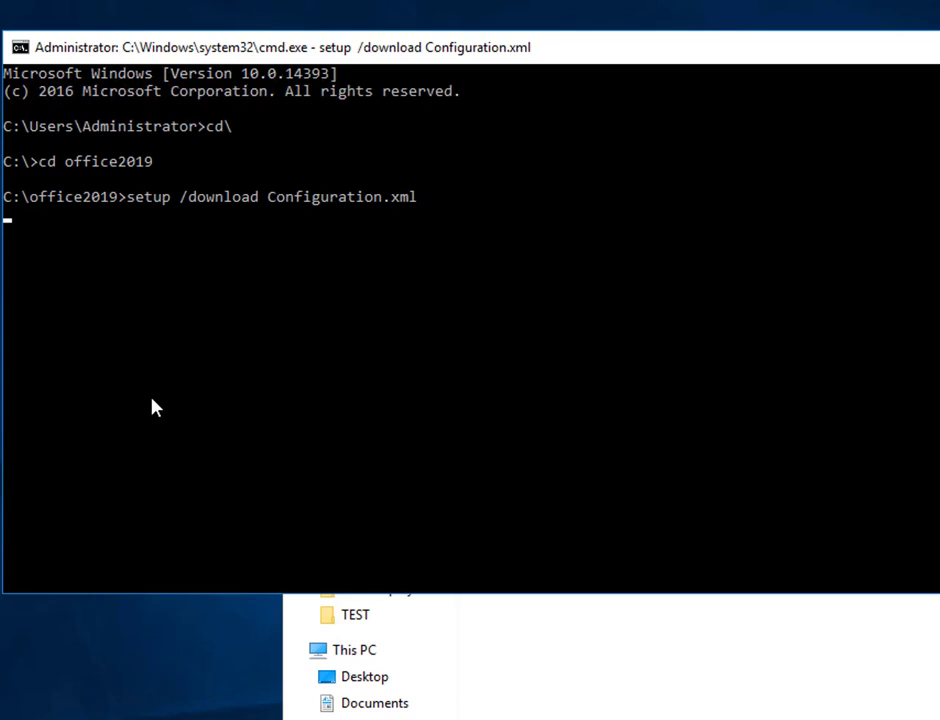
key(alt+Tab)
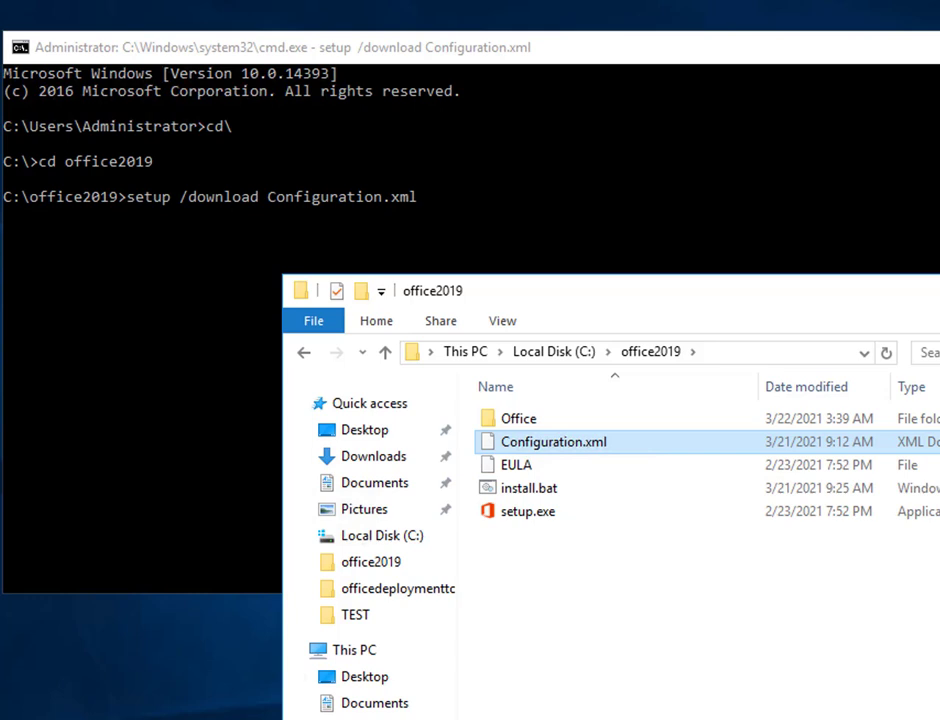
Step: Check office2019\Office\Data\16.0.10372.20060 for downloaded files, then go back up
click(564, 424)
double_click(564, 424)
double_click(562, 422)
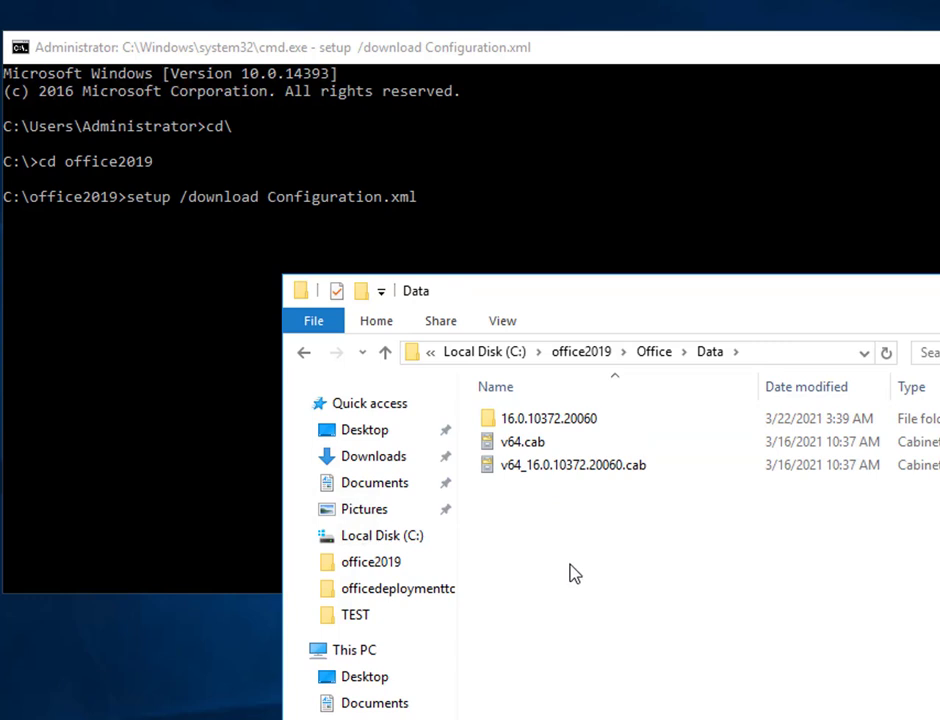
click(602, 427)
click(602, 425)
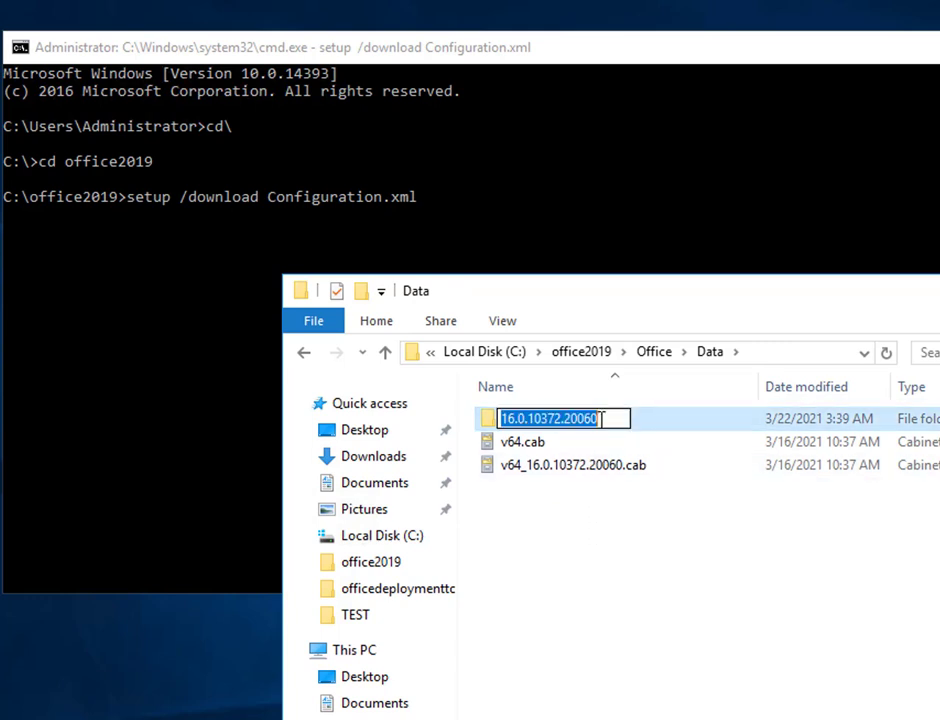
key(Return)
double_click(592, 421)
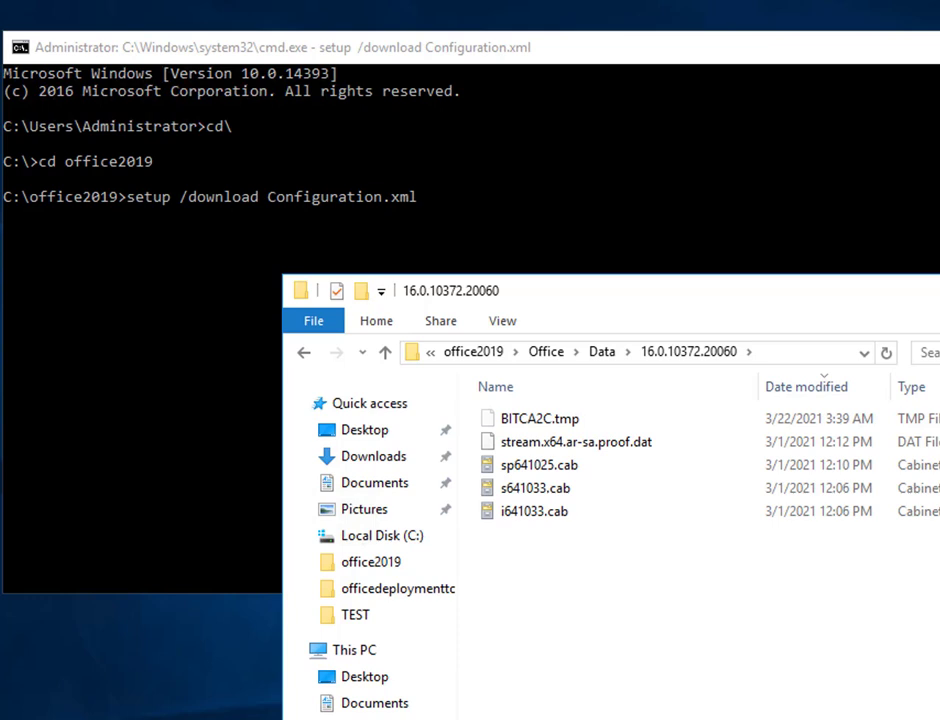
key(BackSpace)
key(BackSpace)
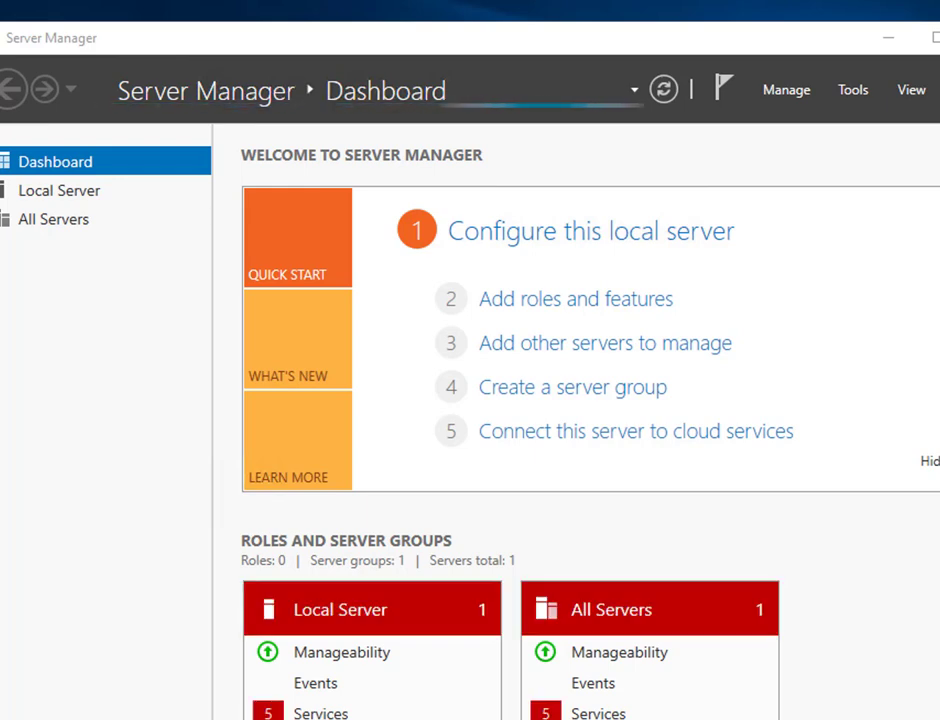
Step: Open C:\office2019\install.bat in Notepad and return Explorer to Local Disk (C:)
key(super+e)
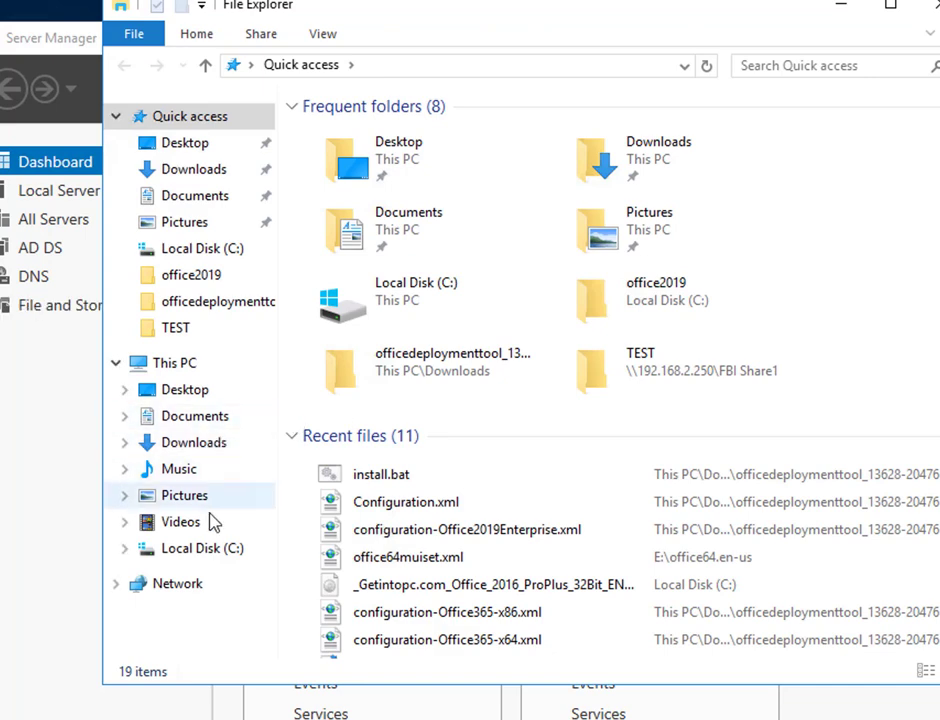
click(203, 549)
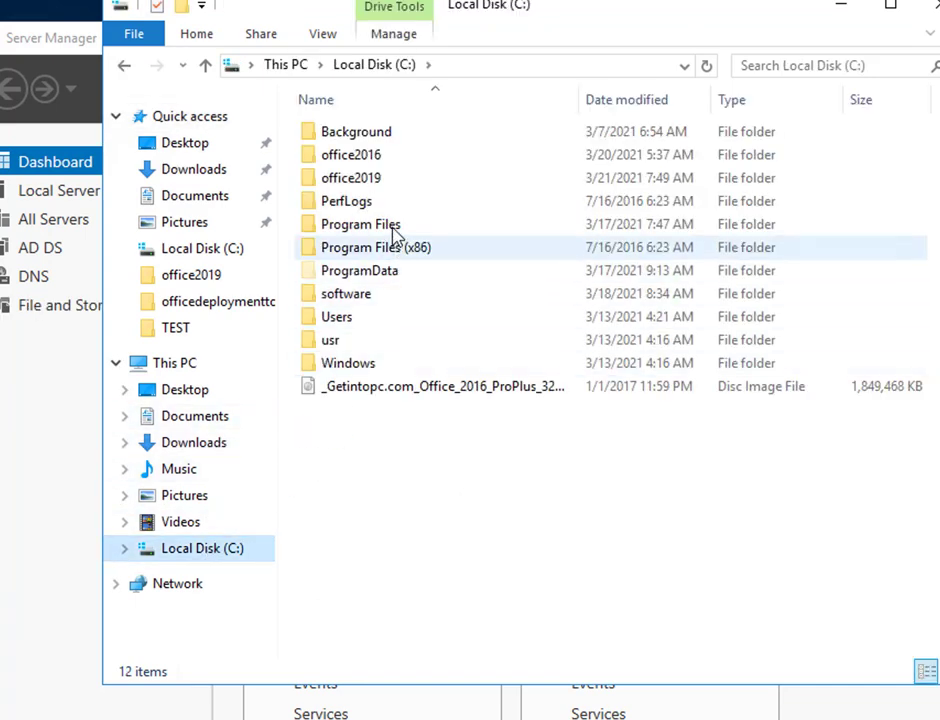
double_click(404, 181)
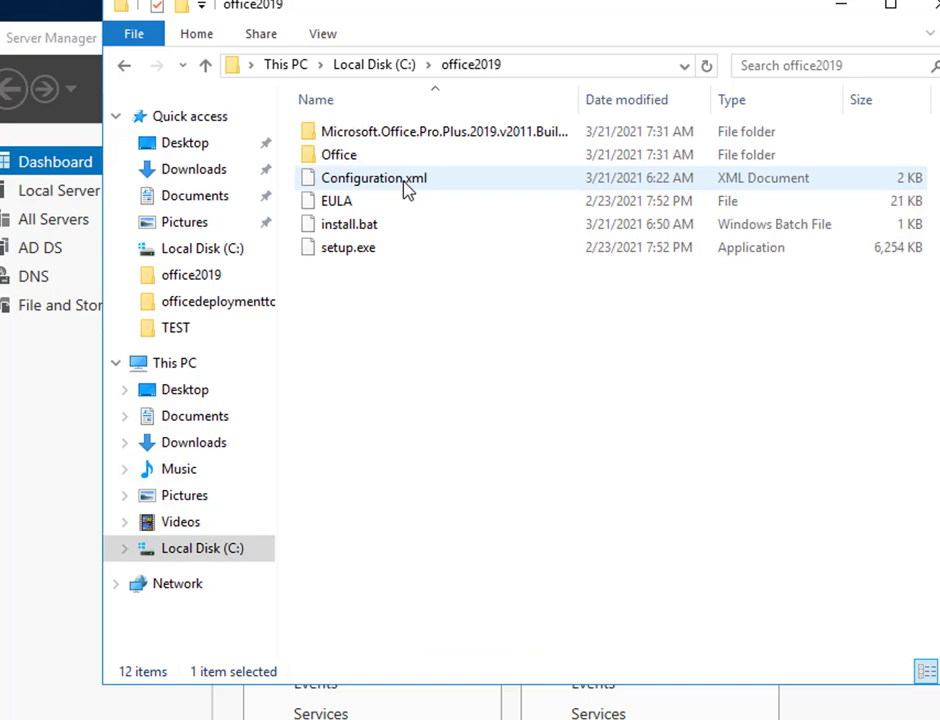
right_click(371, 230)
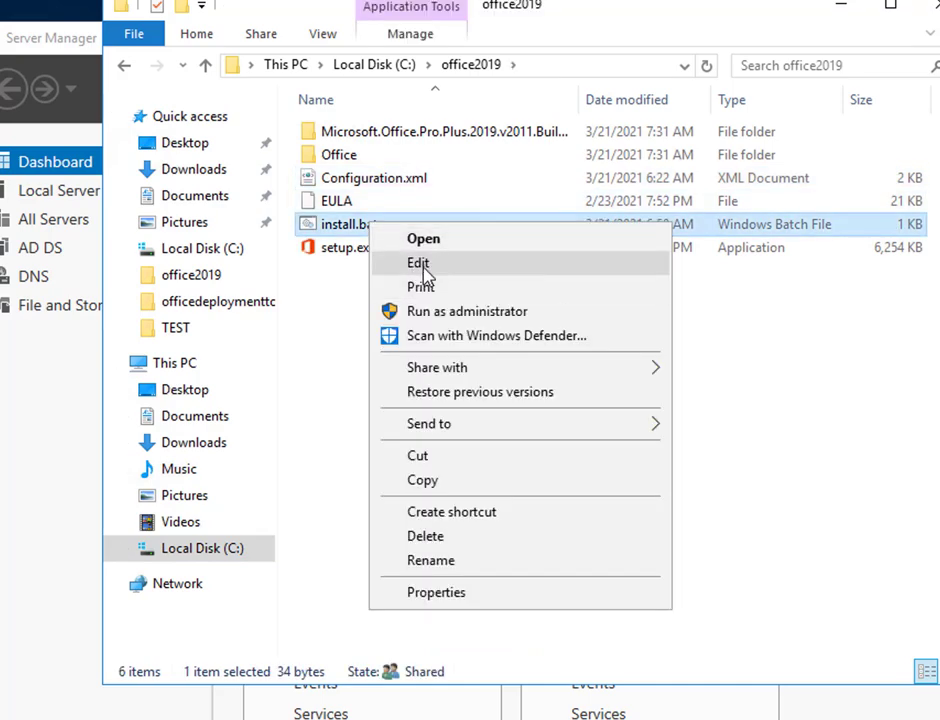
click(424, 268)
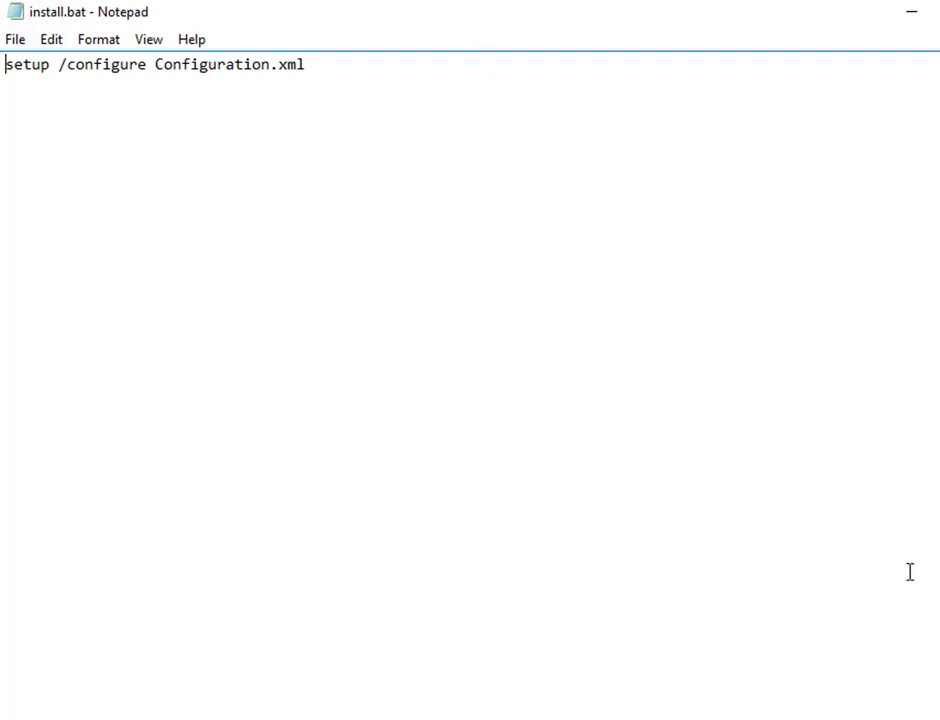
key(alt+Tab)
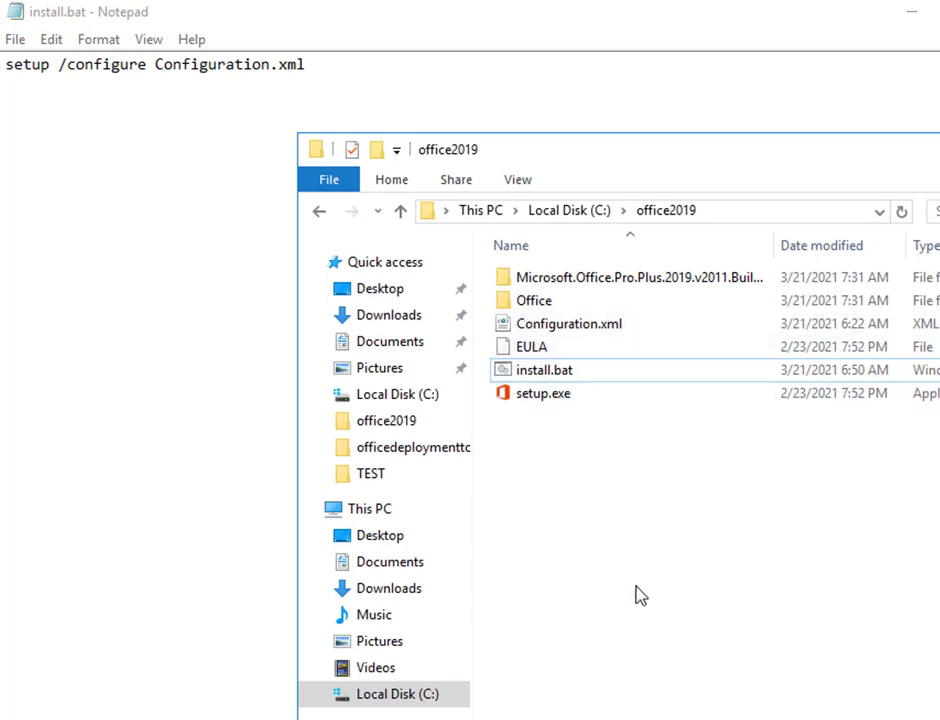
key(BackSpace)
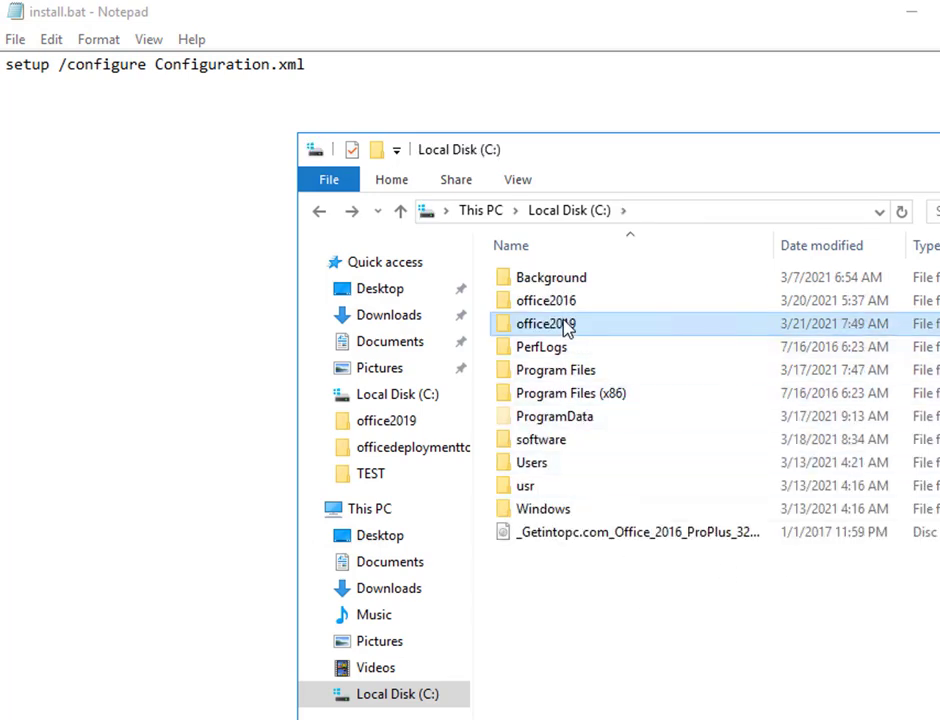
Step: Copy the office2019 folder's network path from its Sharing properties
right_click(566, 325)
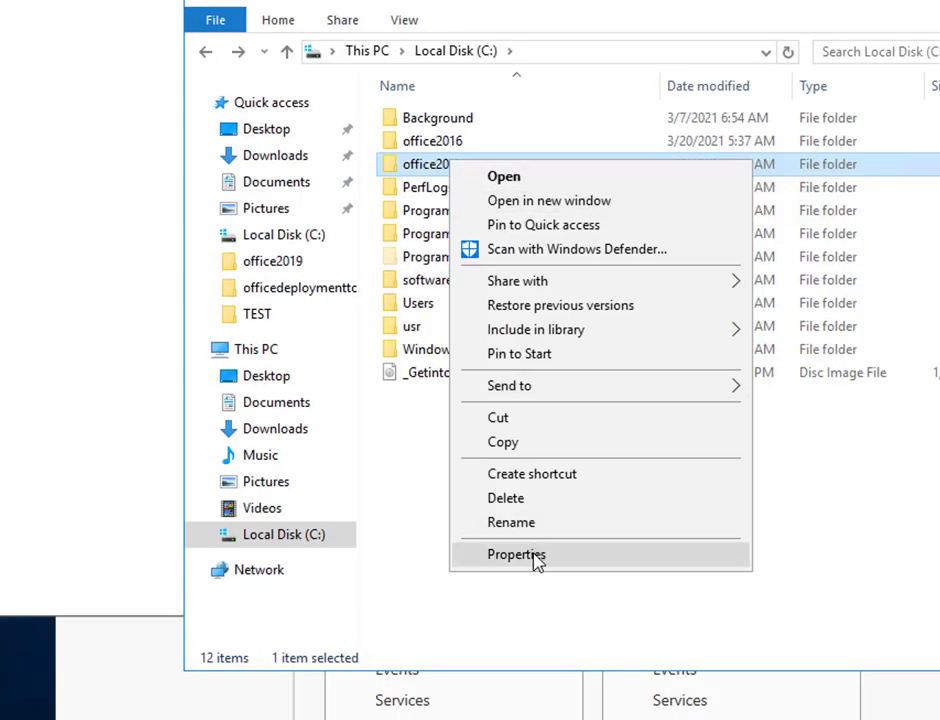
click(516, 555)
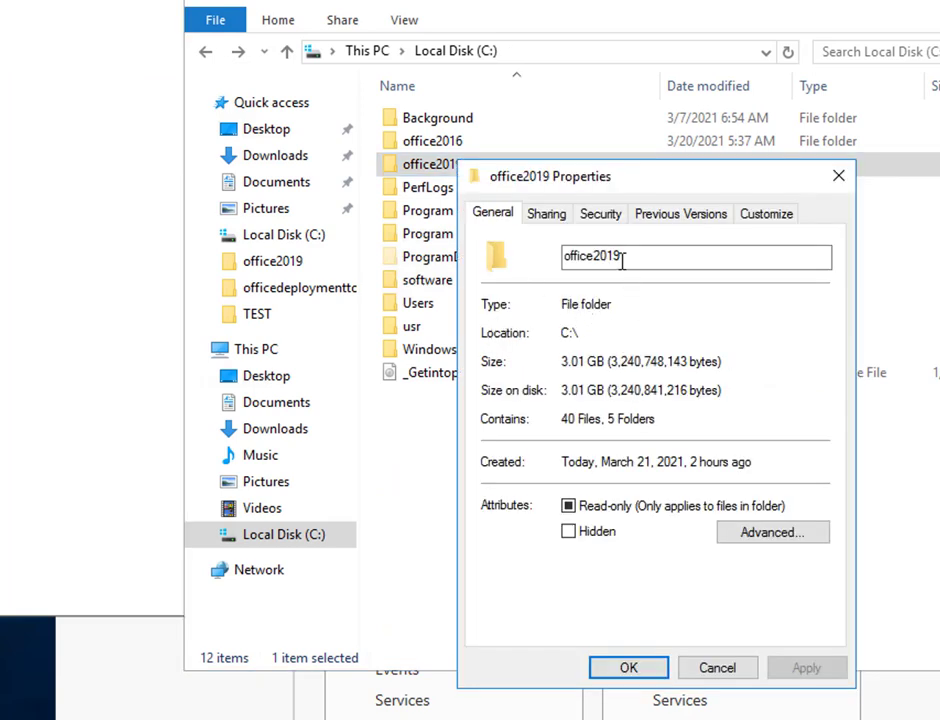
click(548, 214)
drag(676, 330, 487, 321)
right_click(500, 333)
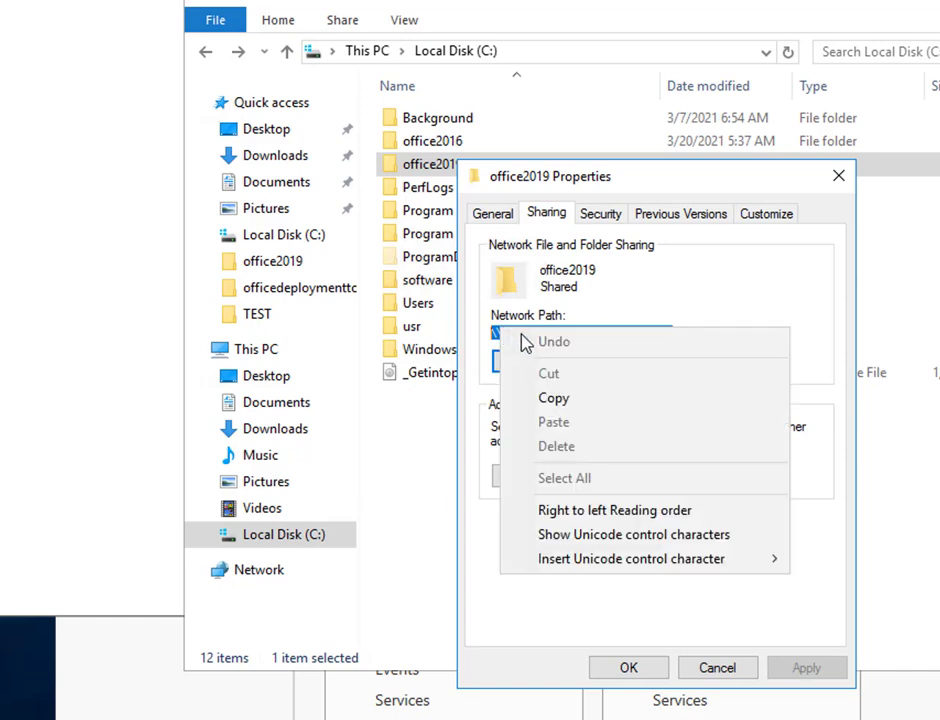
click(540, 398)
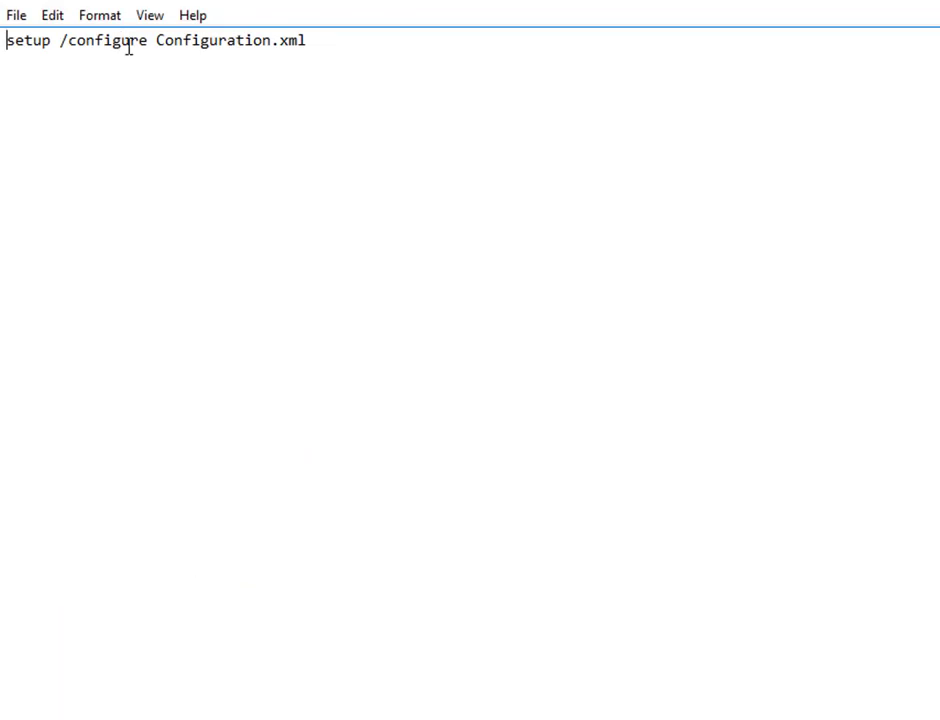
Step: Prefix install.bat's setup command with the network path and a backslash, and save
key(ctrl+v)
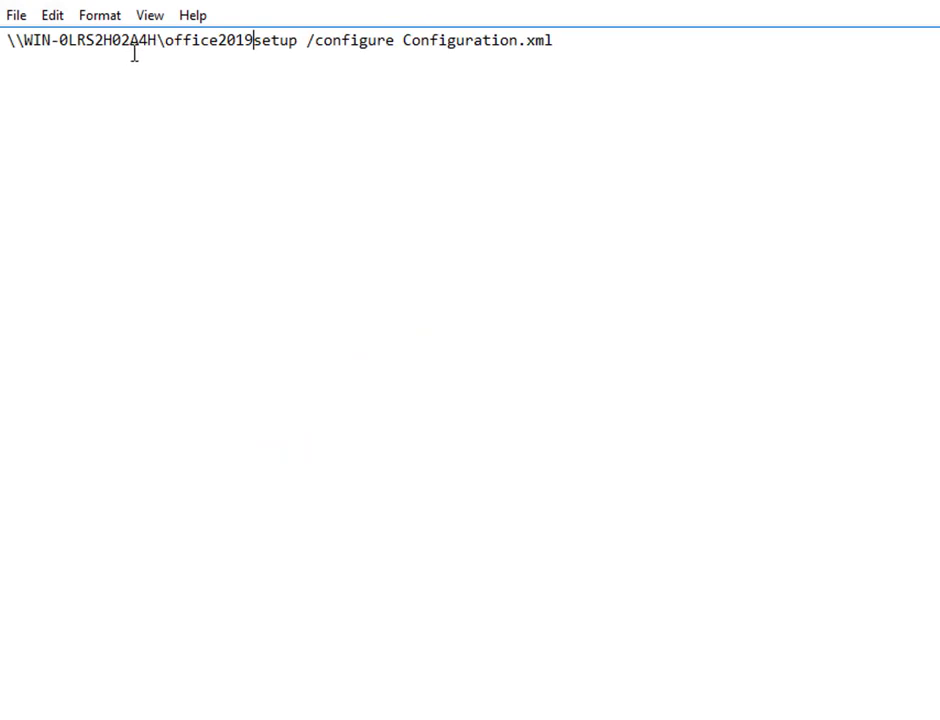
text(\)
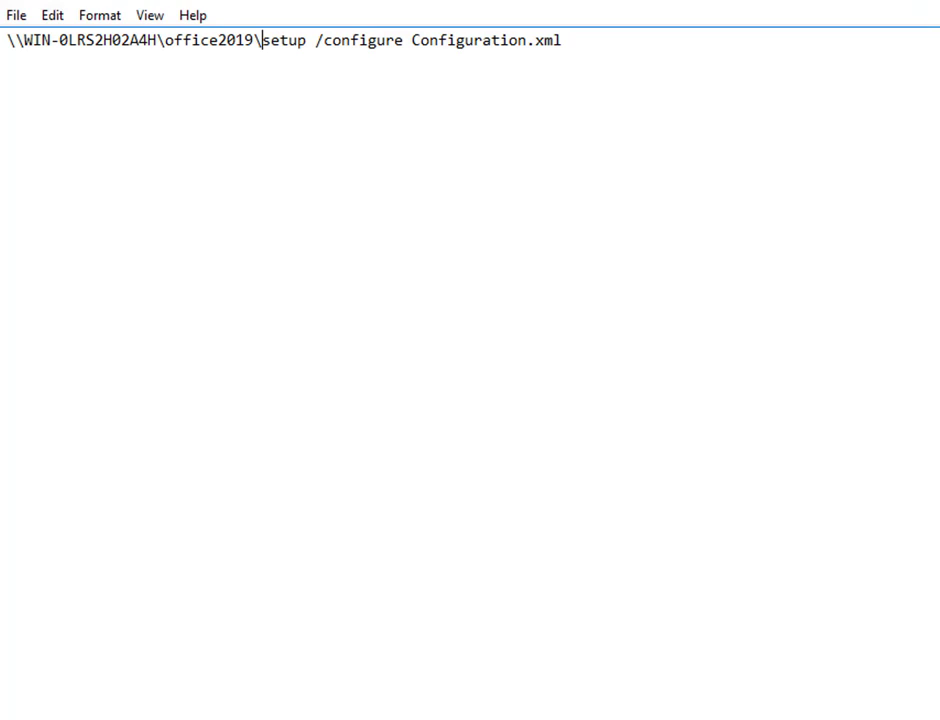
key(alt+F4)
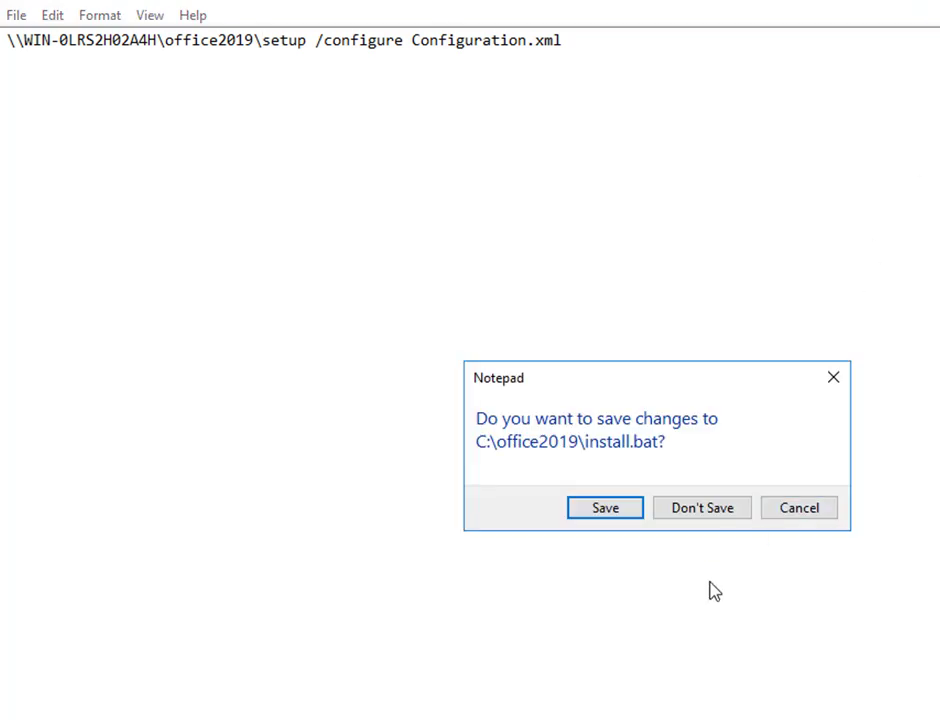
click(595, 511)
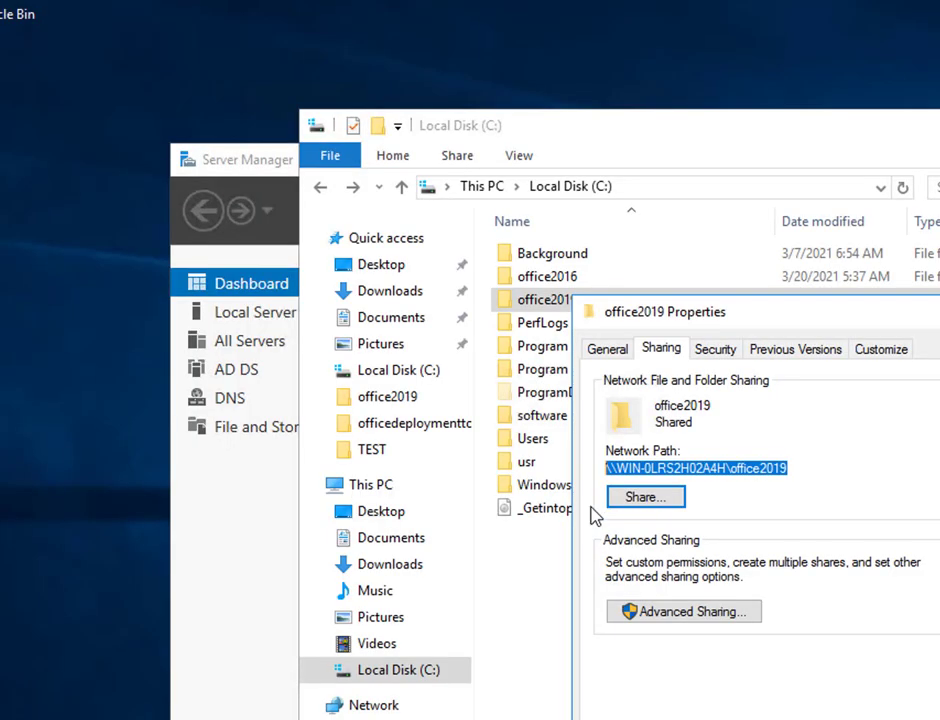
Step: Close the office2019 properties, browse the Start menu apps, and review installed programs
click(936, 311)
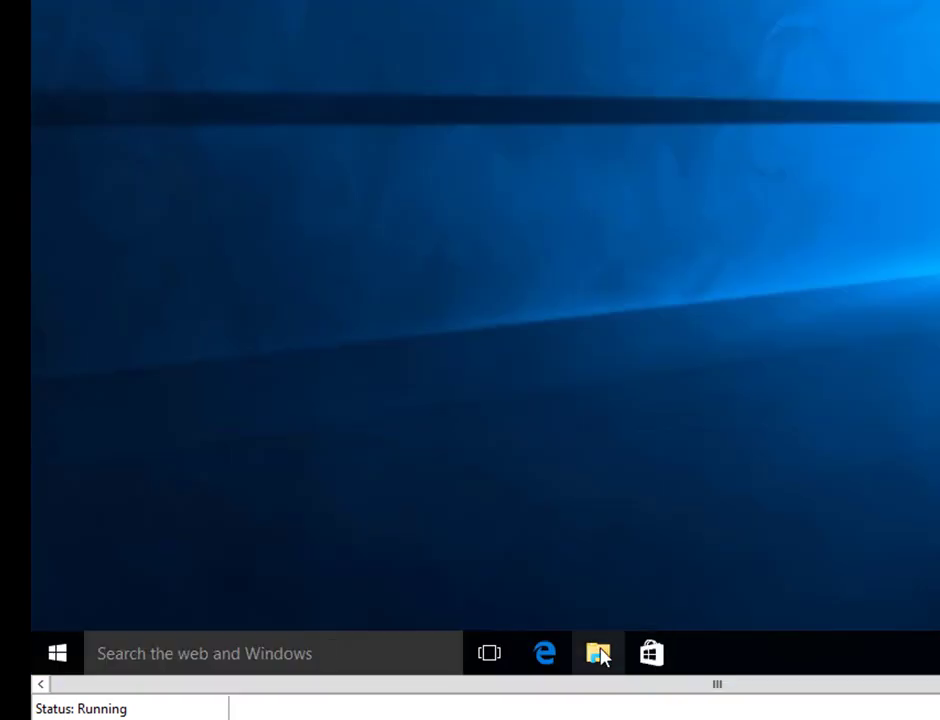
click(52, 653)
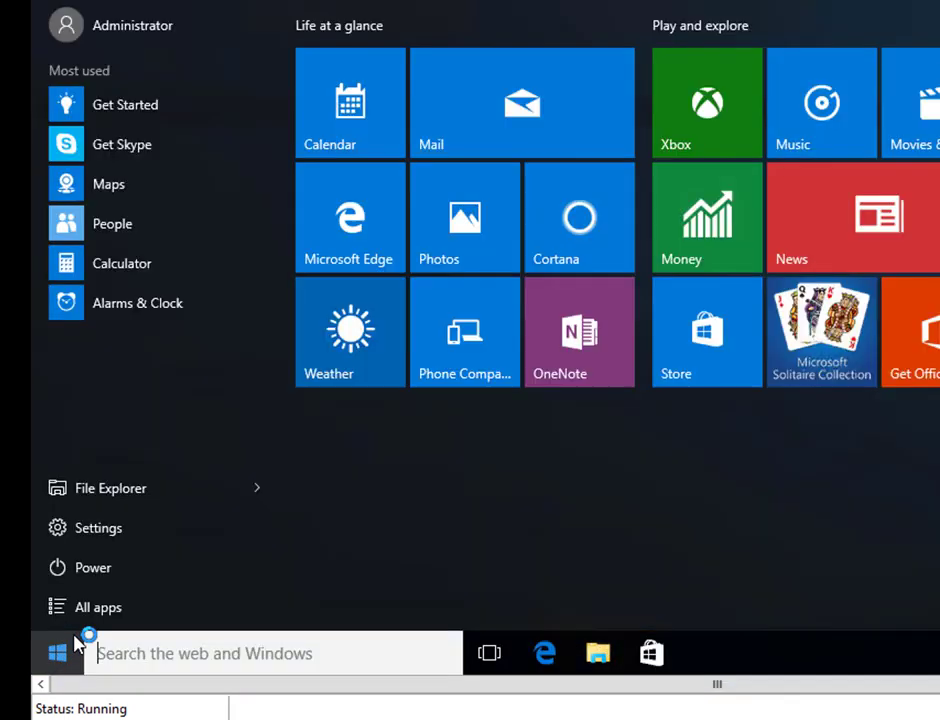
click(96, 607)
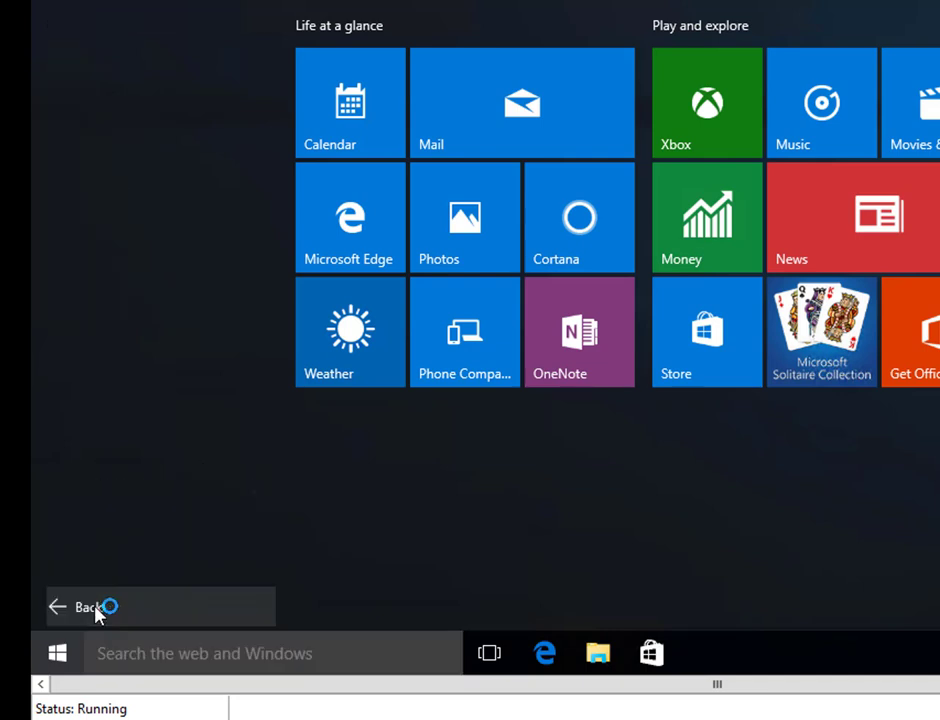
scroll(151, 445, down, 3)
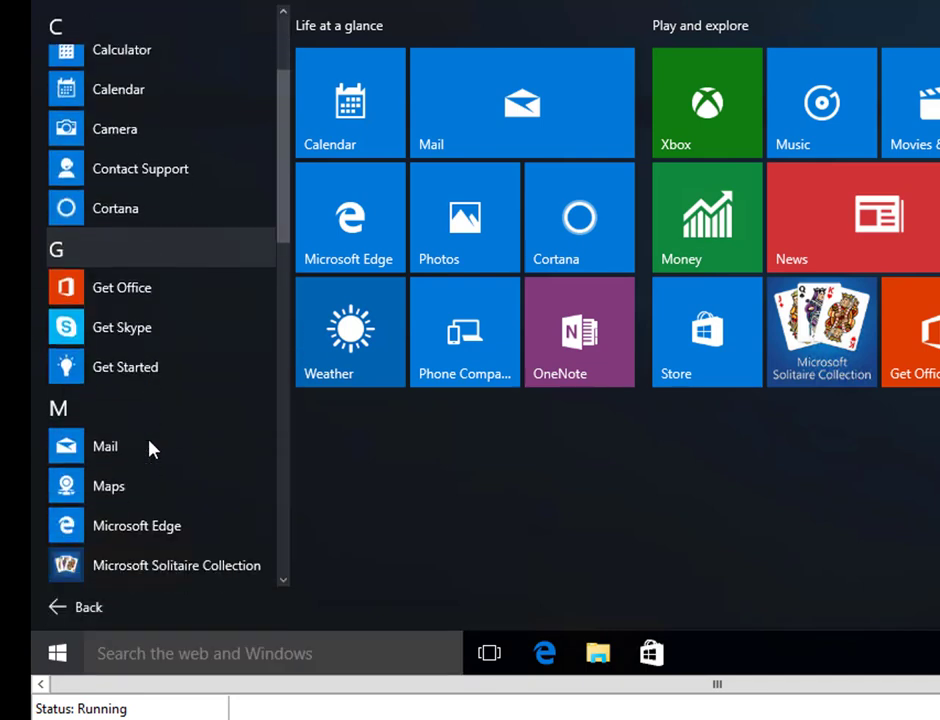
scroll(150, 449, down, 3)
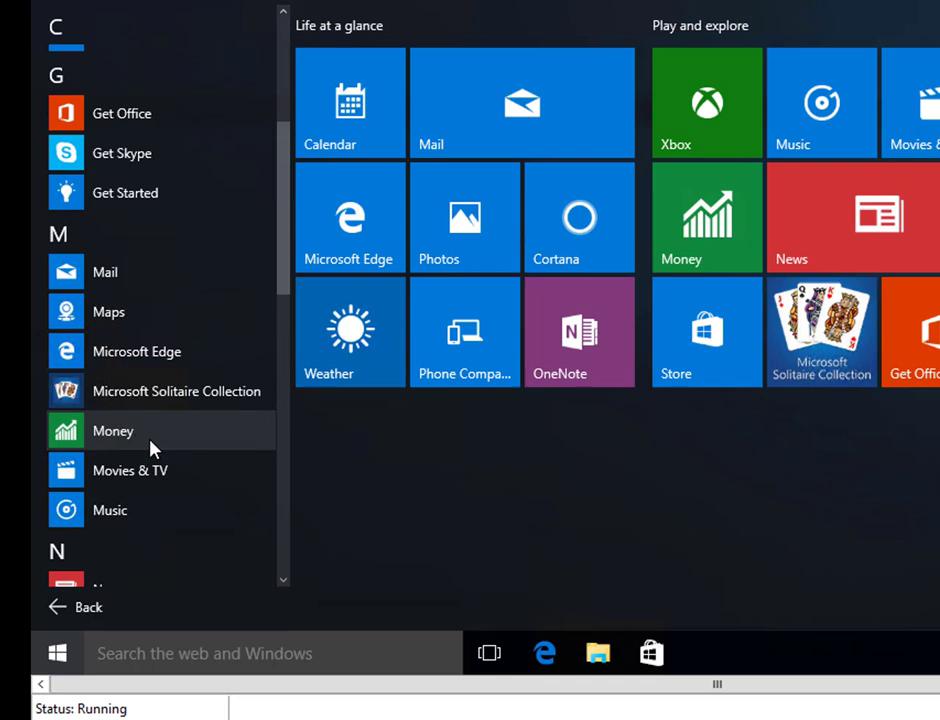
scroll(150, 449, down, 3)
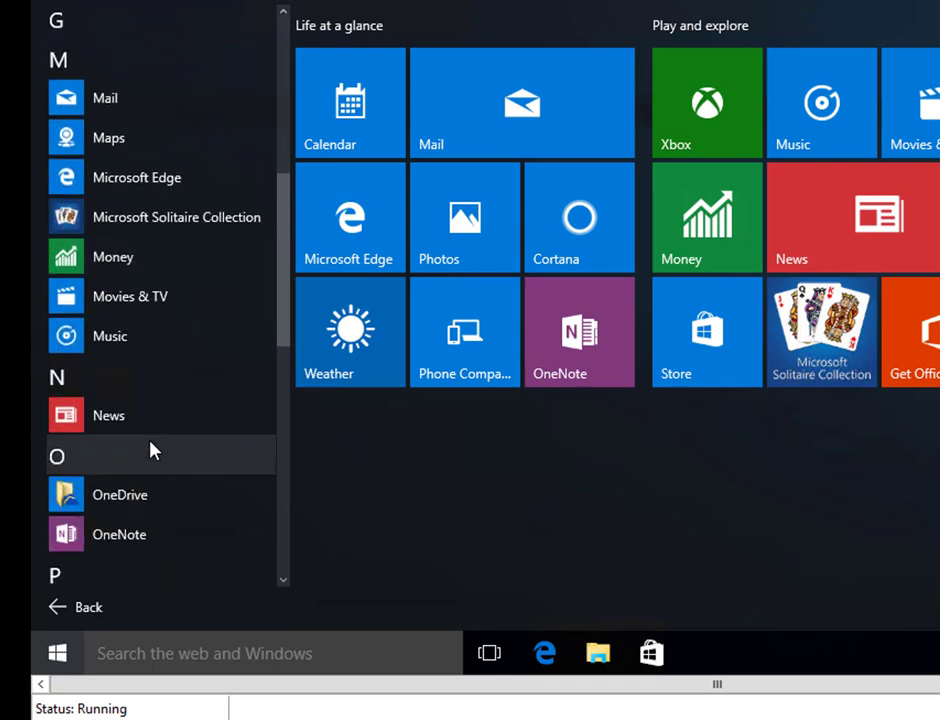
key(Escape)
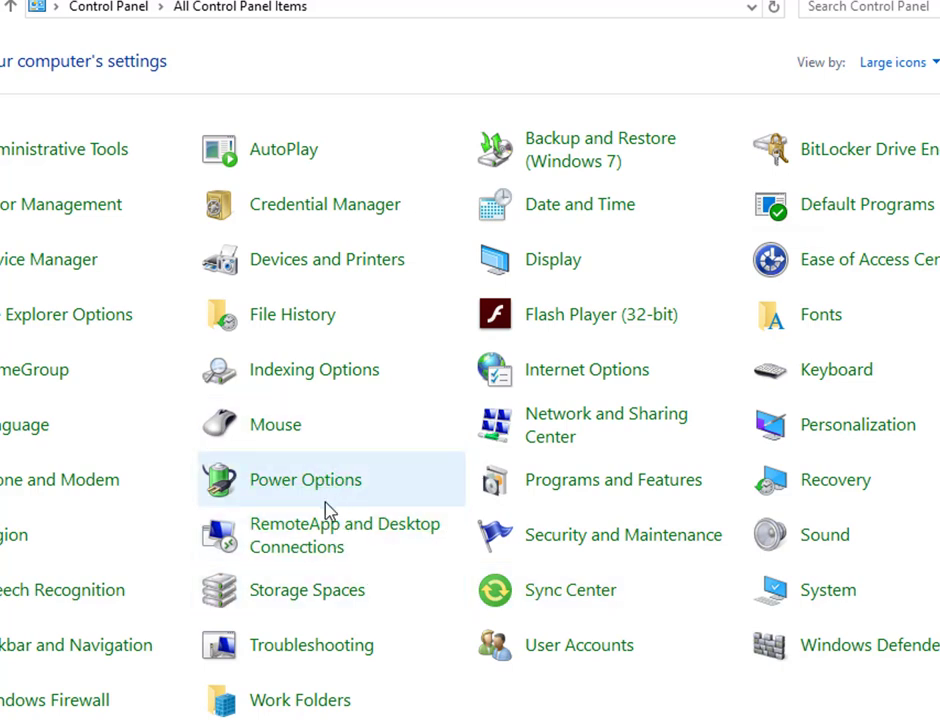
click(571, 498)
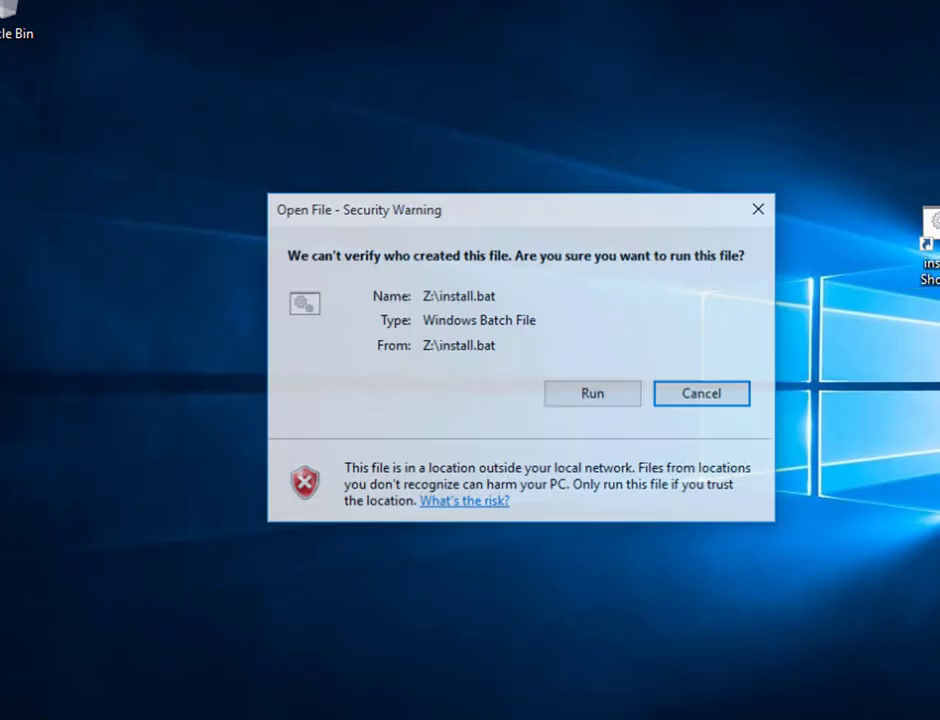
Step: Run install.bat past both security warnings and authorise setup with administrator credentials
click(603, 401)
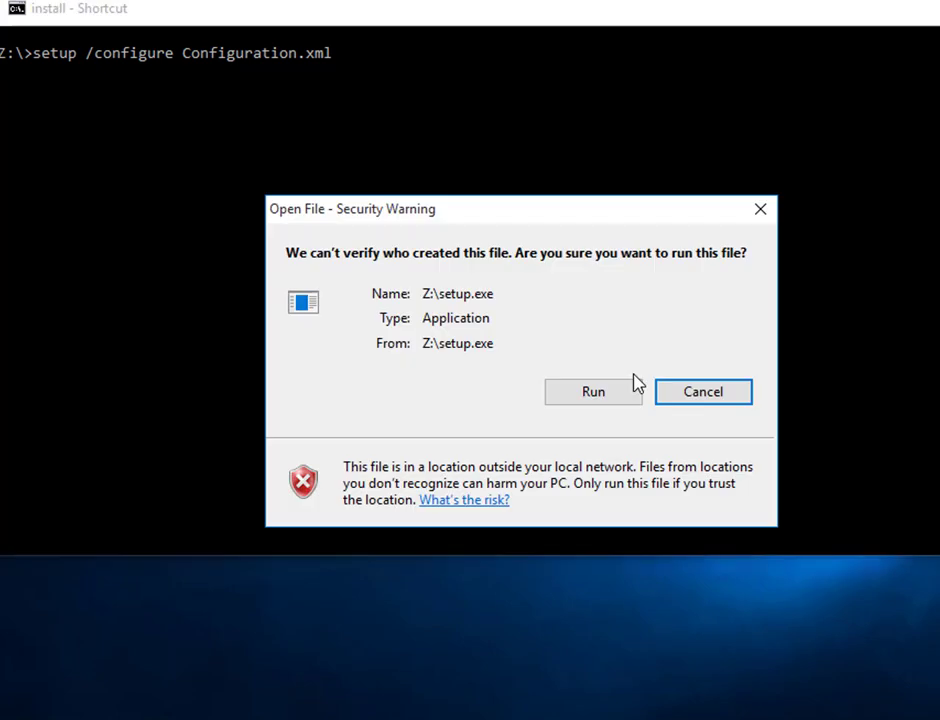
click(612, 395)
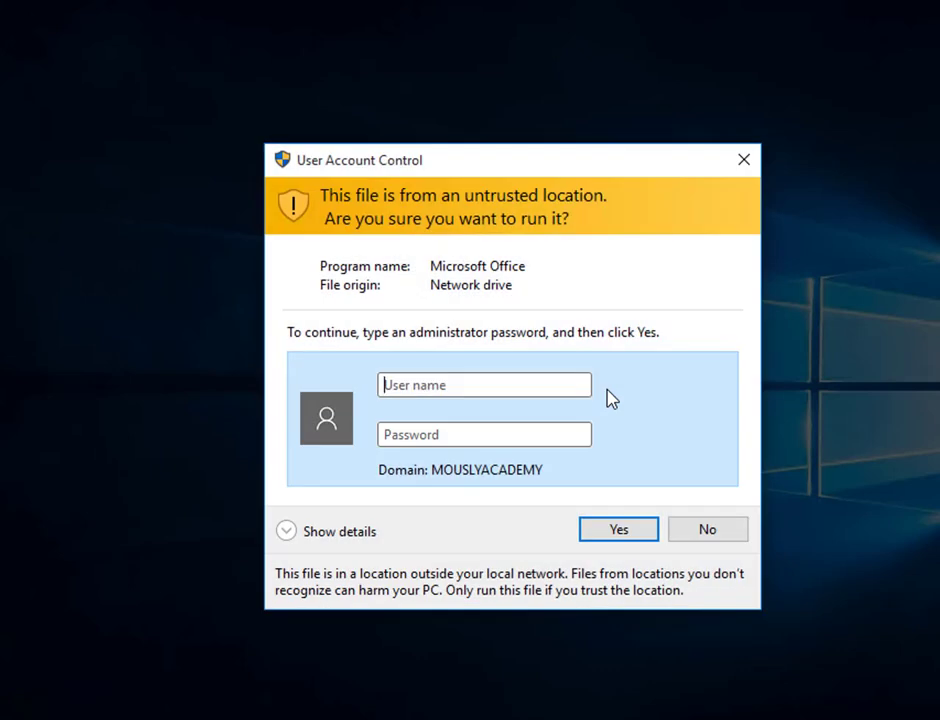
text(administrator)
key(Tab)
text(*********)
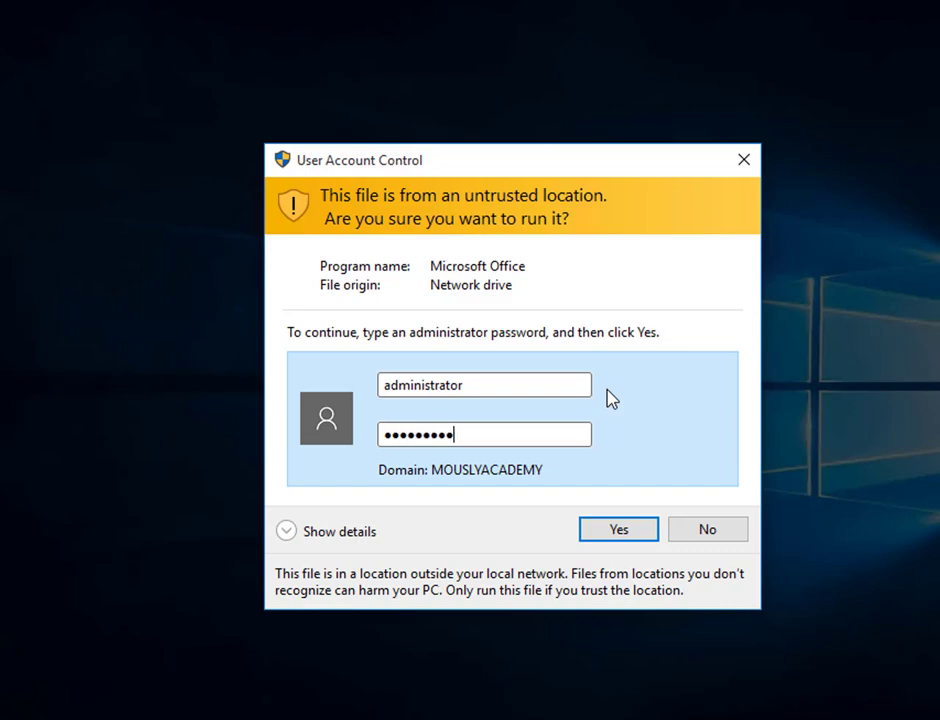
key(Return)
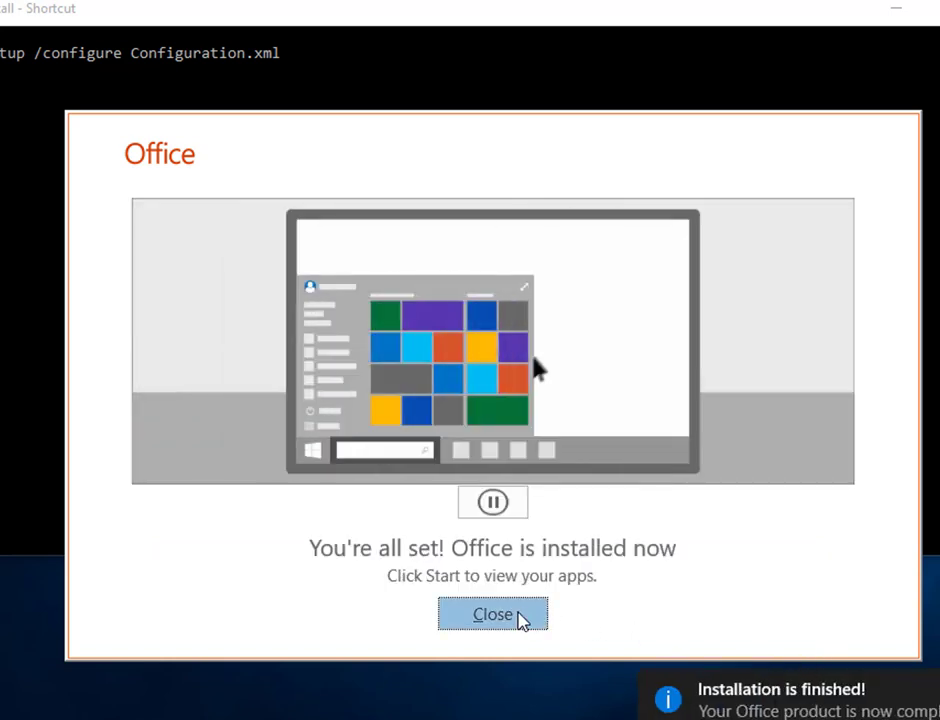
Step: Close the installation-complete window, launch Excel from All apps, and dismiss the privacy notice
click(518, 613)
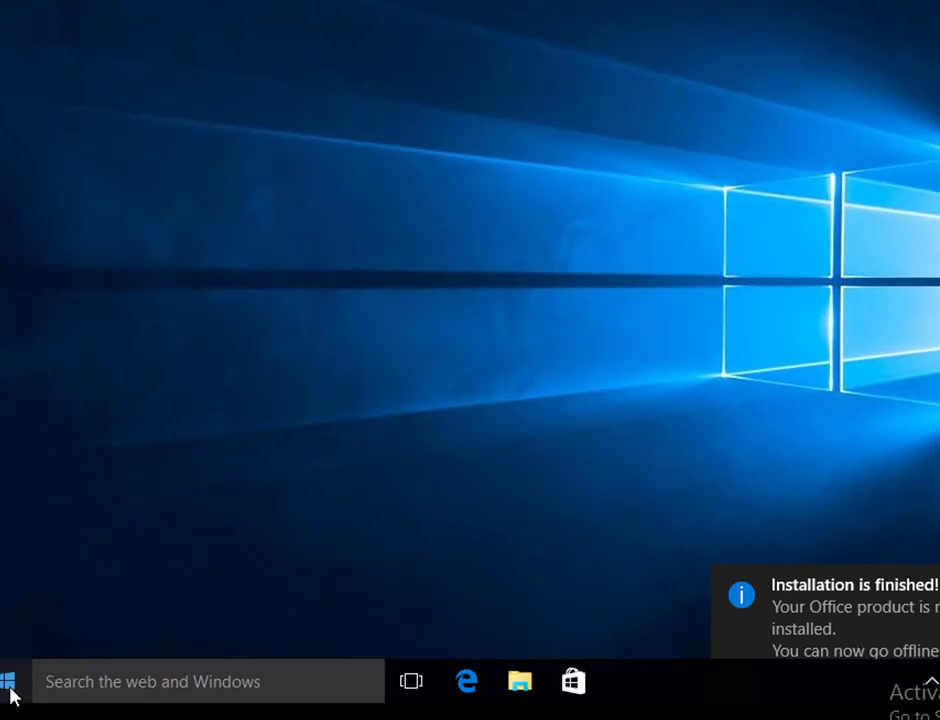
click(8, 684)
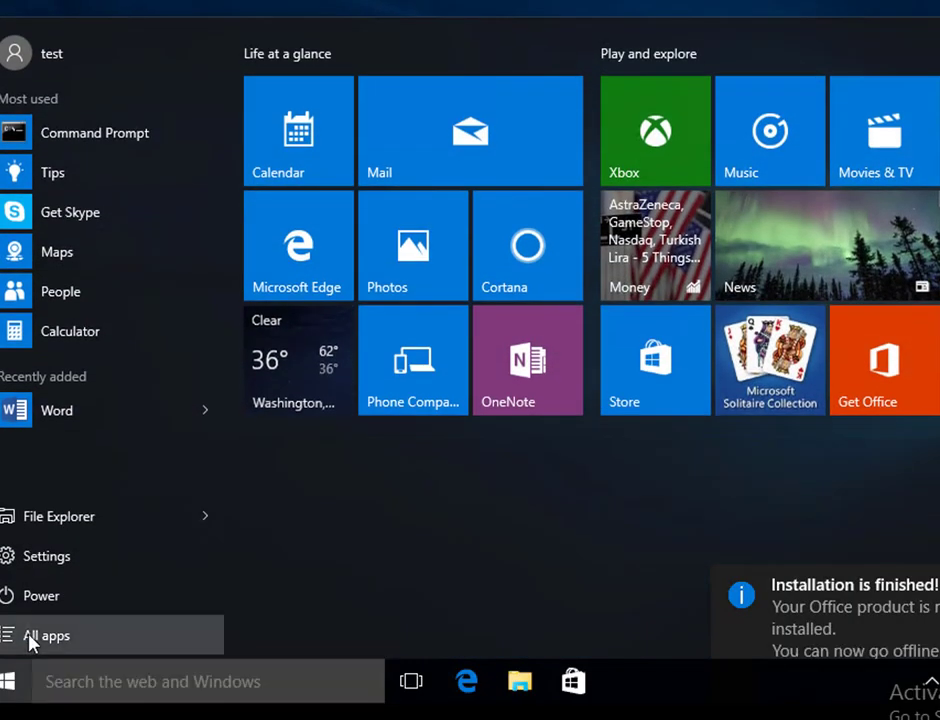
click(32, 638)
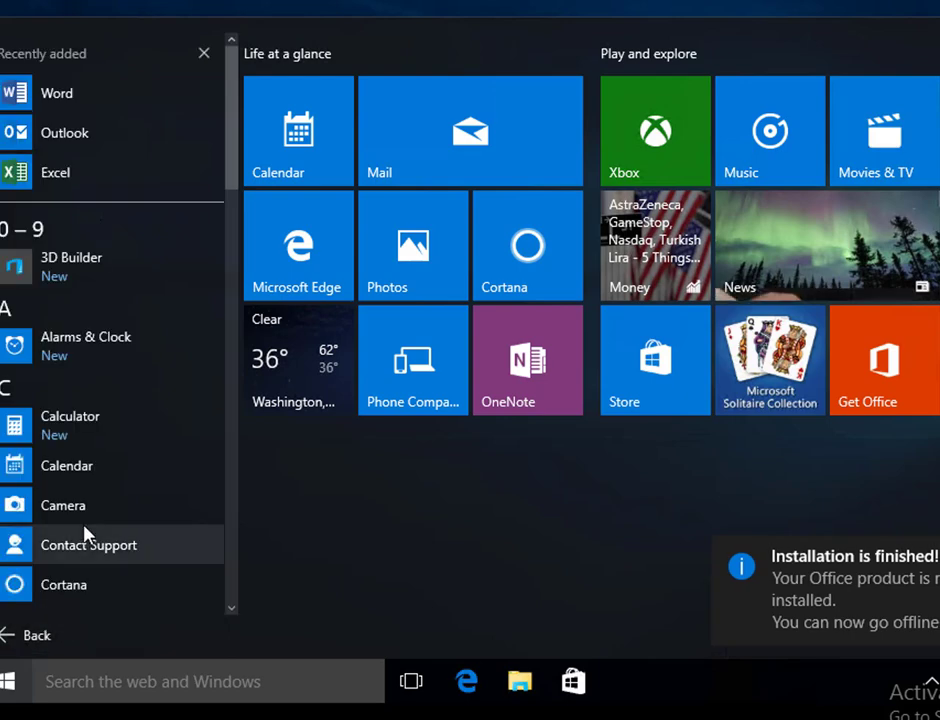
scroll(84, 531, down, 3)
scroll(84, 533, down, 1)
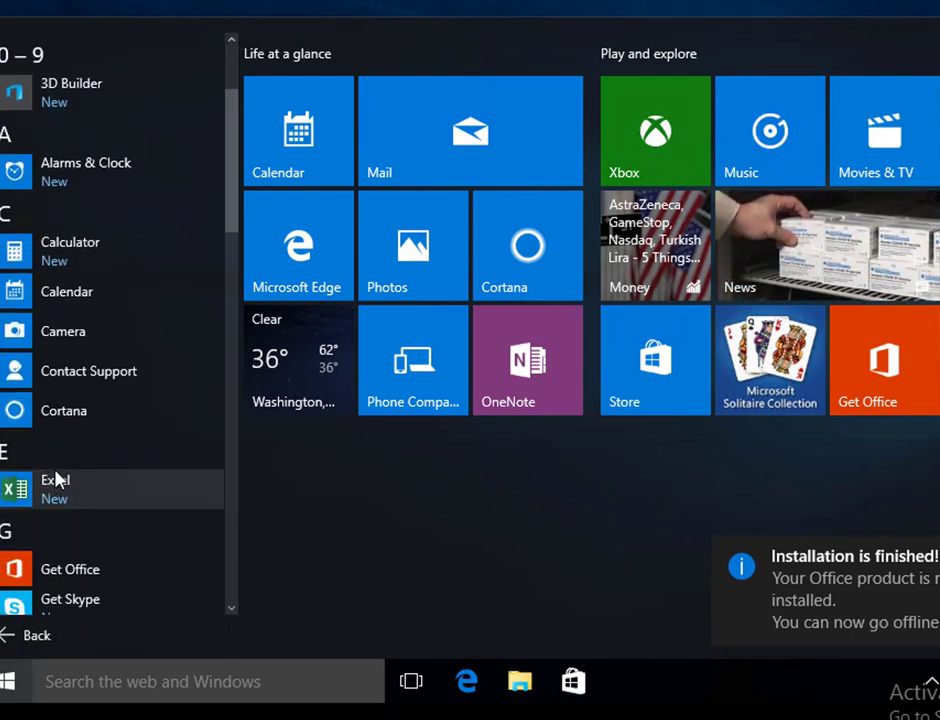
click(40, 488)
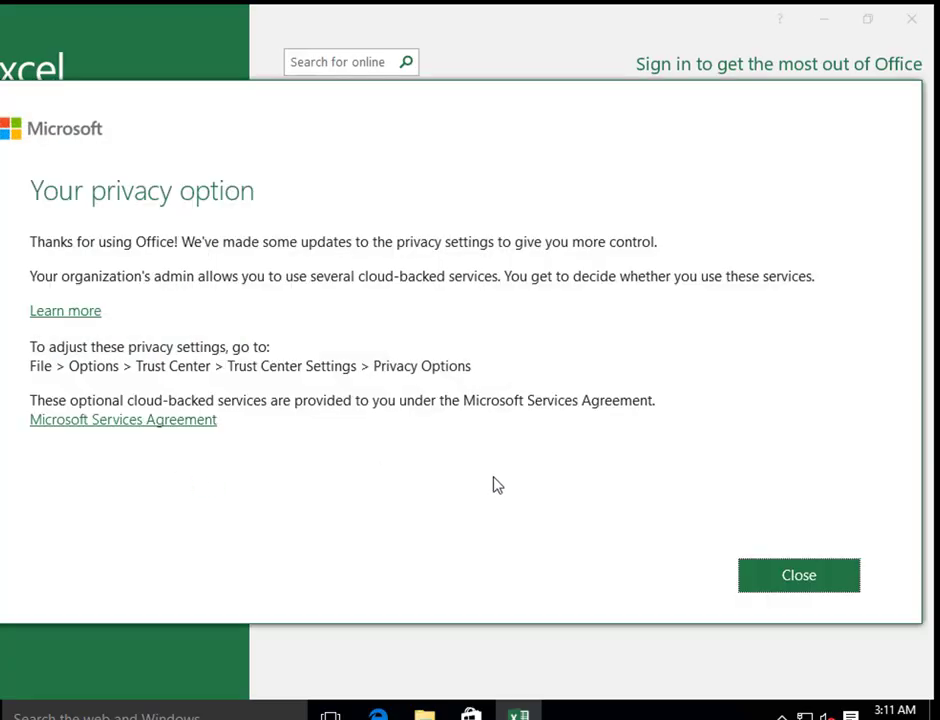
click(783, 578)
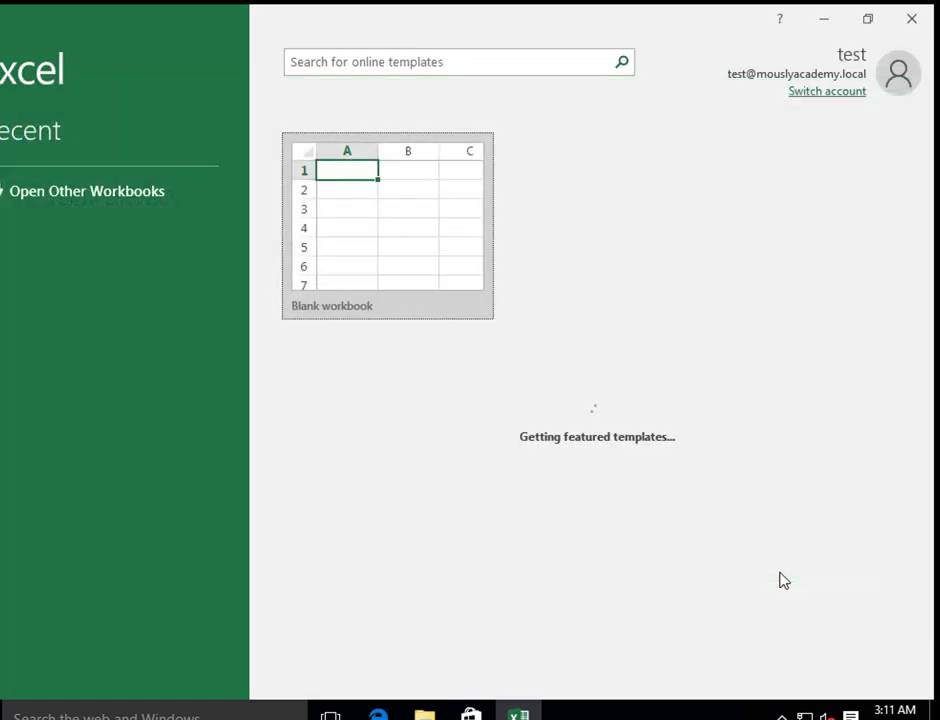